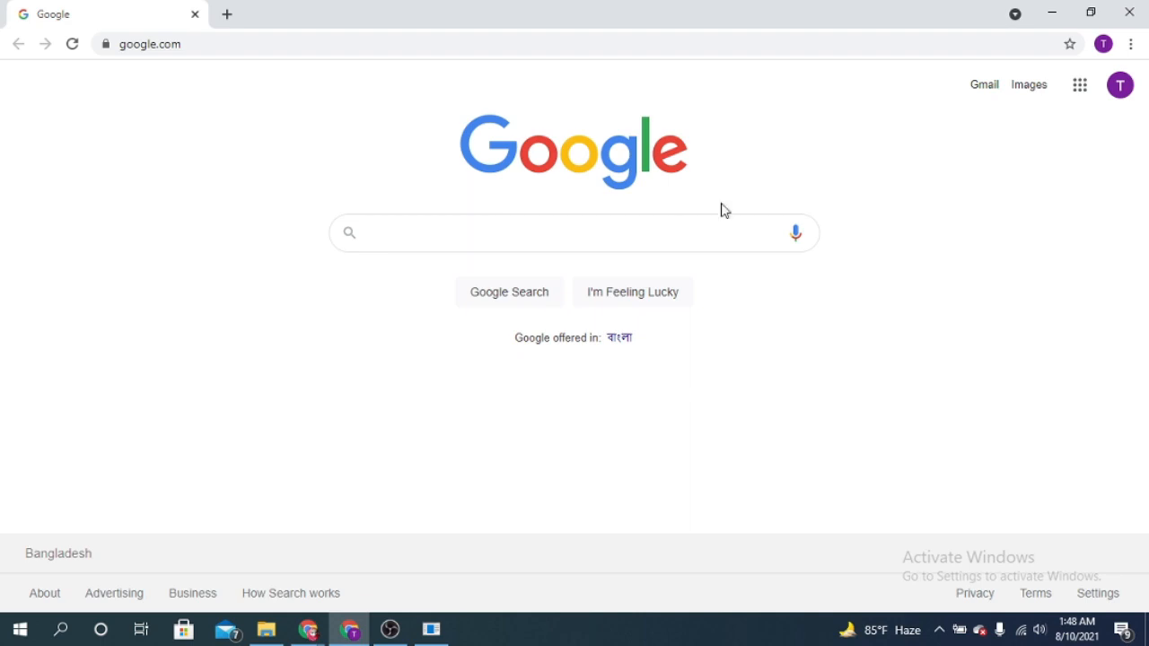
# Step: Open Google Sheets from the Google apps and show its full template gallery
pyautogui.click(1080, 86)
pyautogui.scroll(-3, 1025, 396)
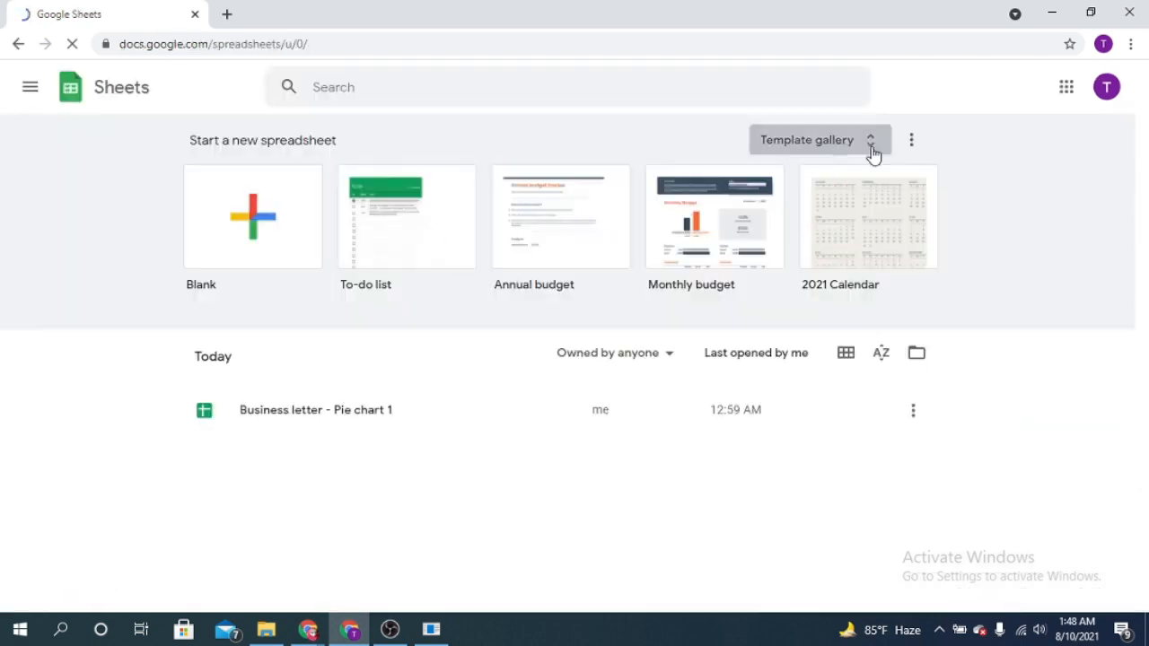
pyautogui.click(874, 154)
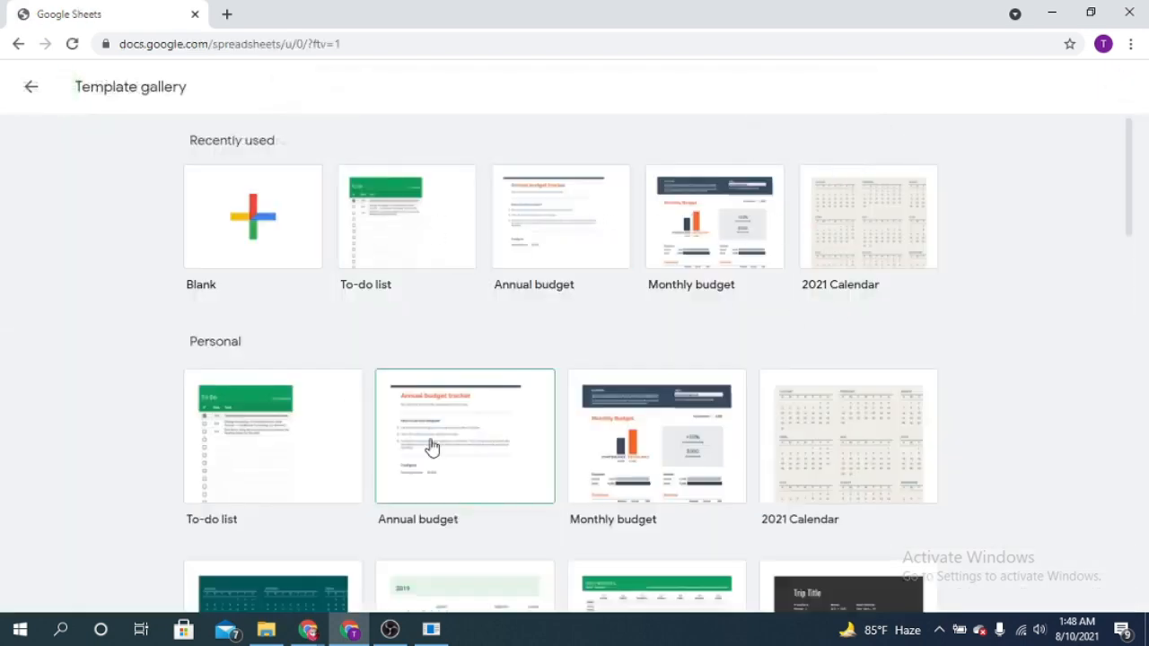
# Step: Look through the spreadsheet templates in the Personal, Work, Project management and Education sections
pyautogui.scroll(-1, 434, 445)
pyautogui.scroll(-1, 437, 435)
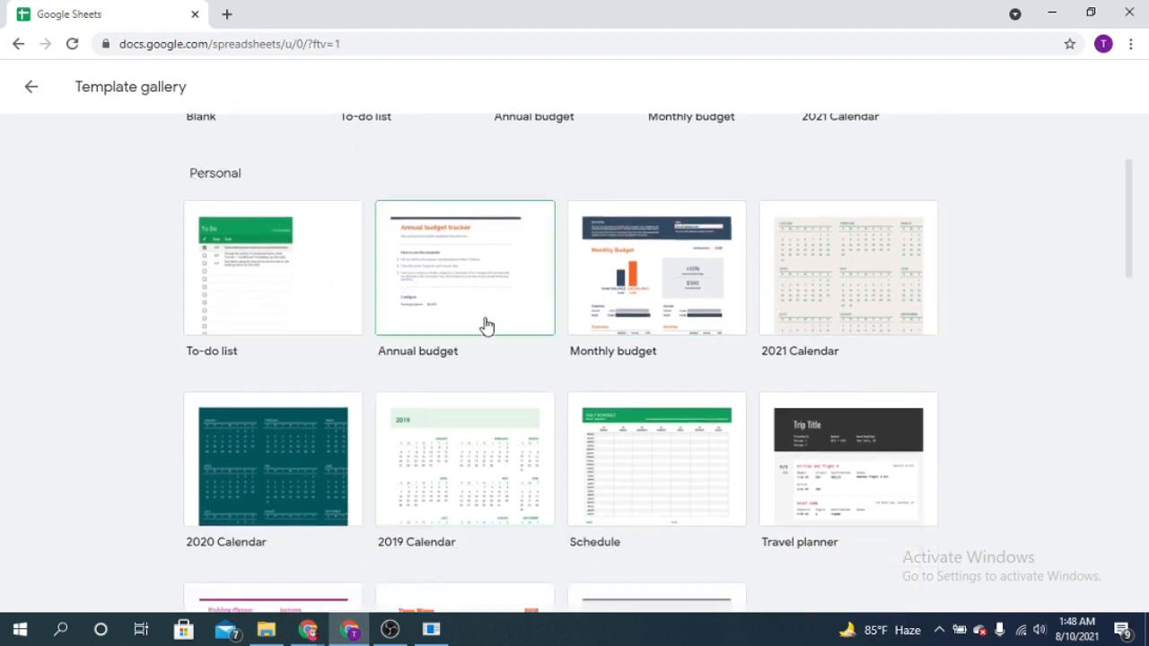
pyautogui.scroll(-2, 423, 351)
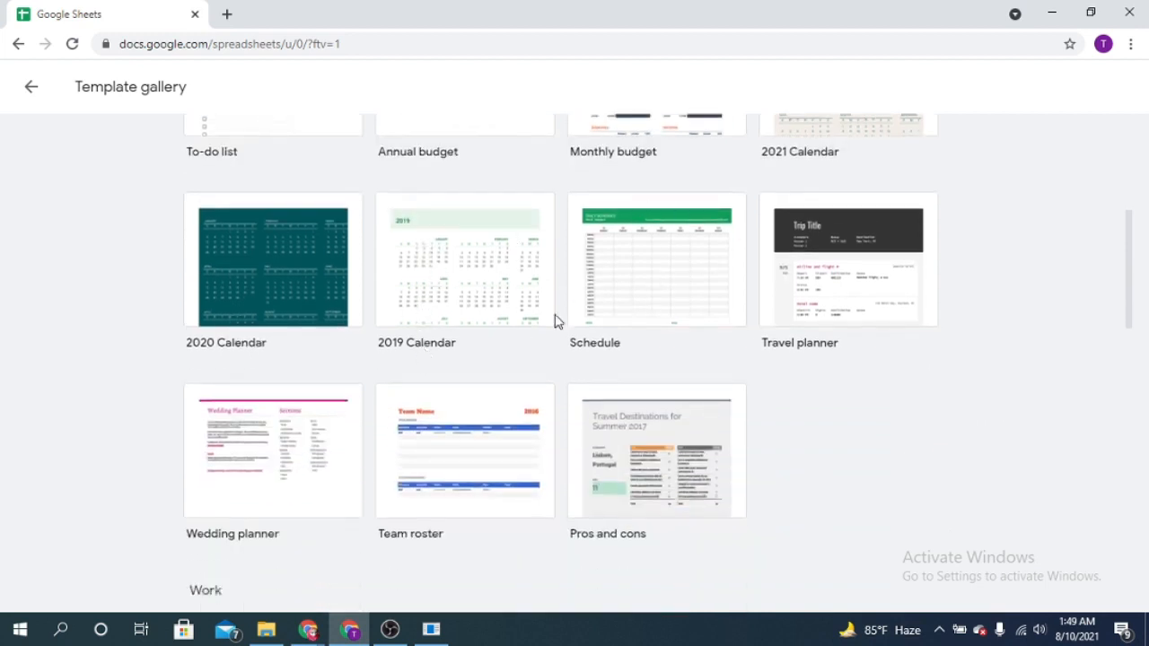
pyautogui.scroll(-1, 683, 207)
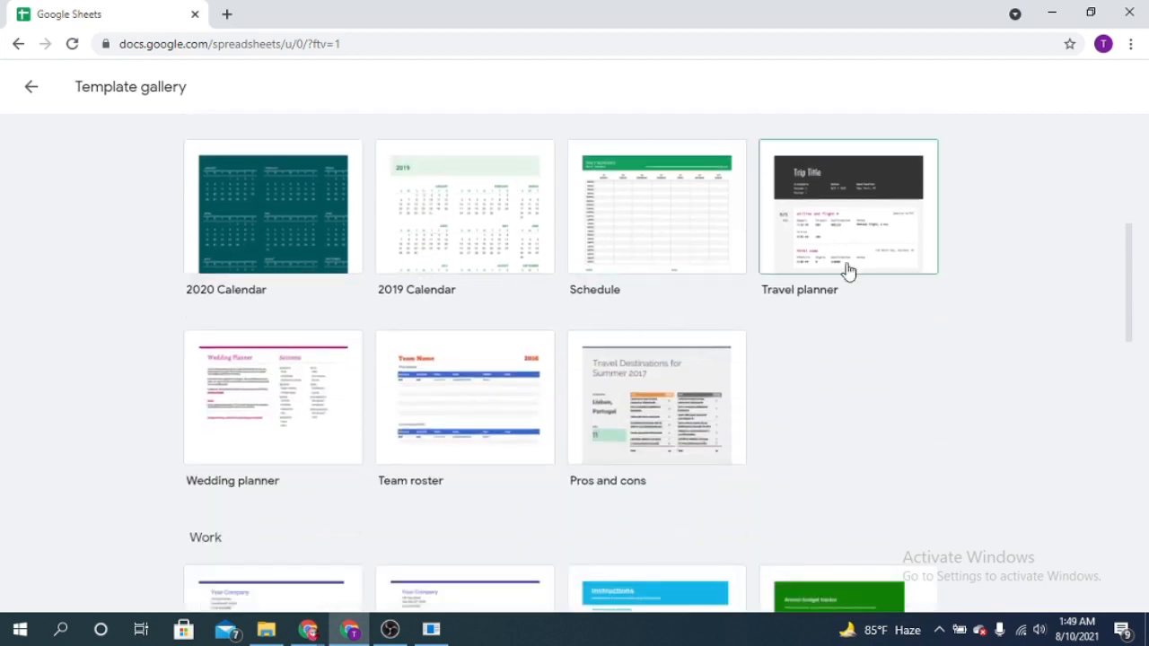
pyautogui.scroll(-2, 788, 398)
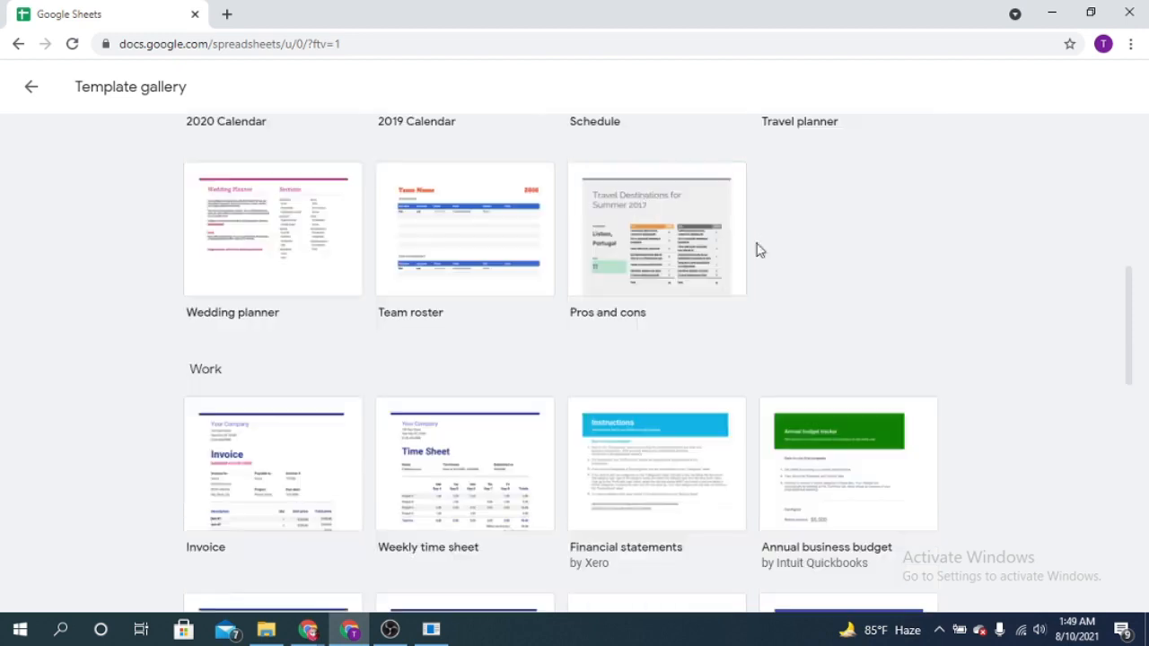
pyautogui.scroll(-6, 186, 249)
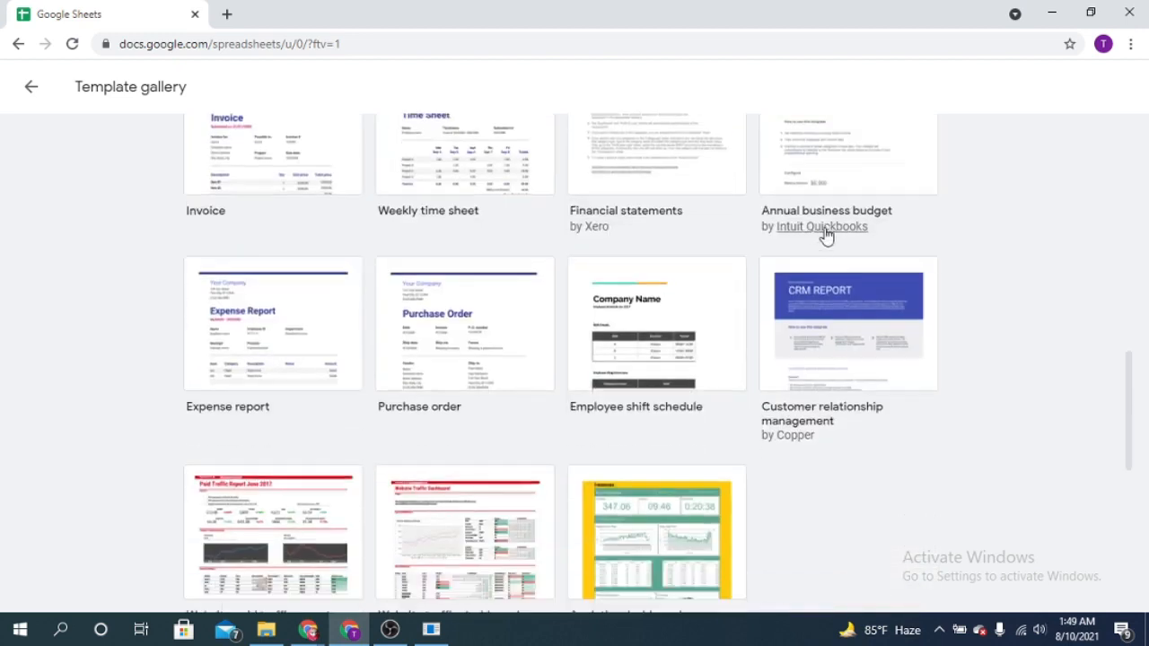
pyautogui.scroll(-4, 441, 318)
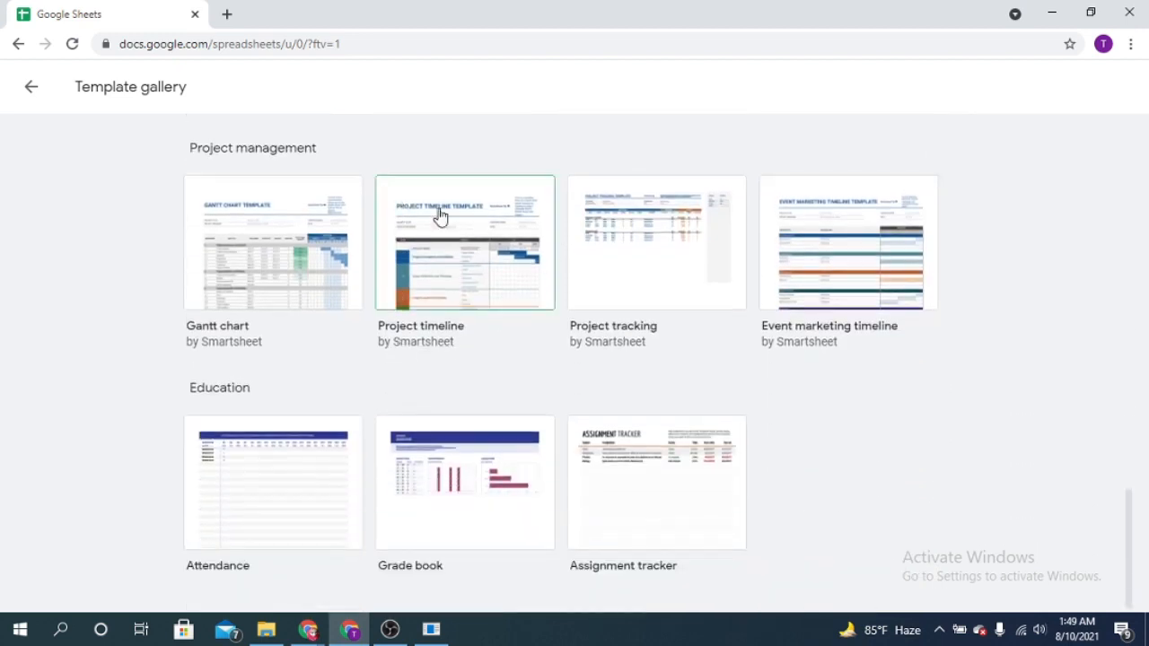
pyautogui.scroll(15, 709, 422)
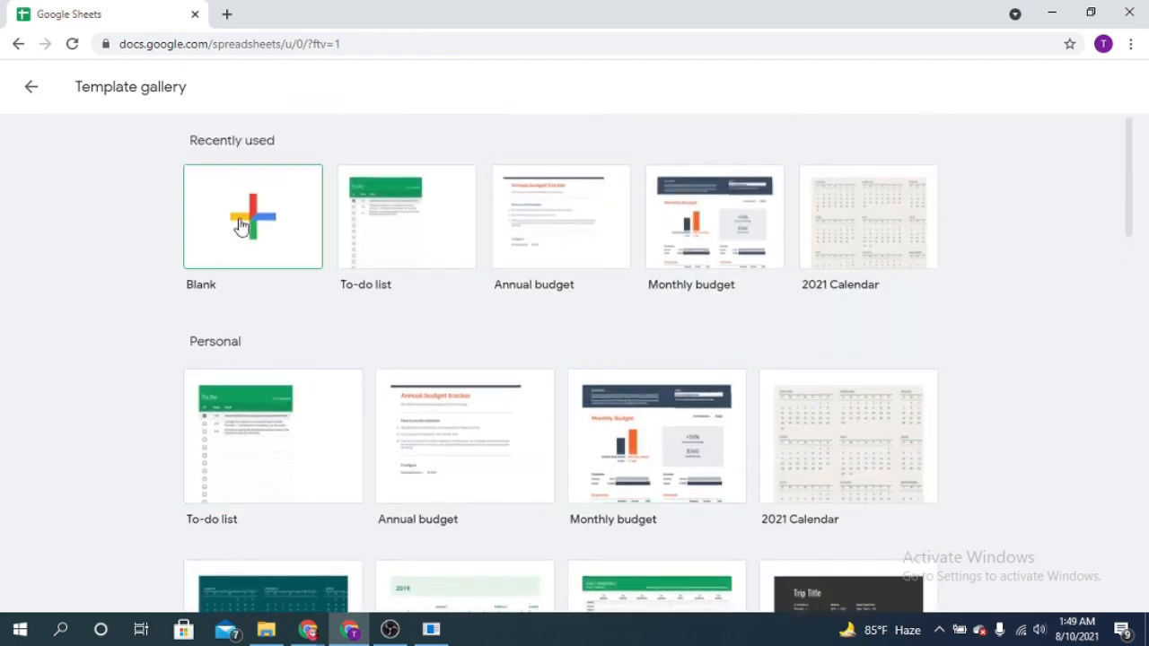
# Step: Create a blank spreadsheet and select cell A1
pyautogui.click(260, 224)
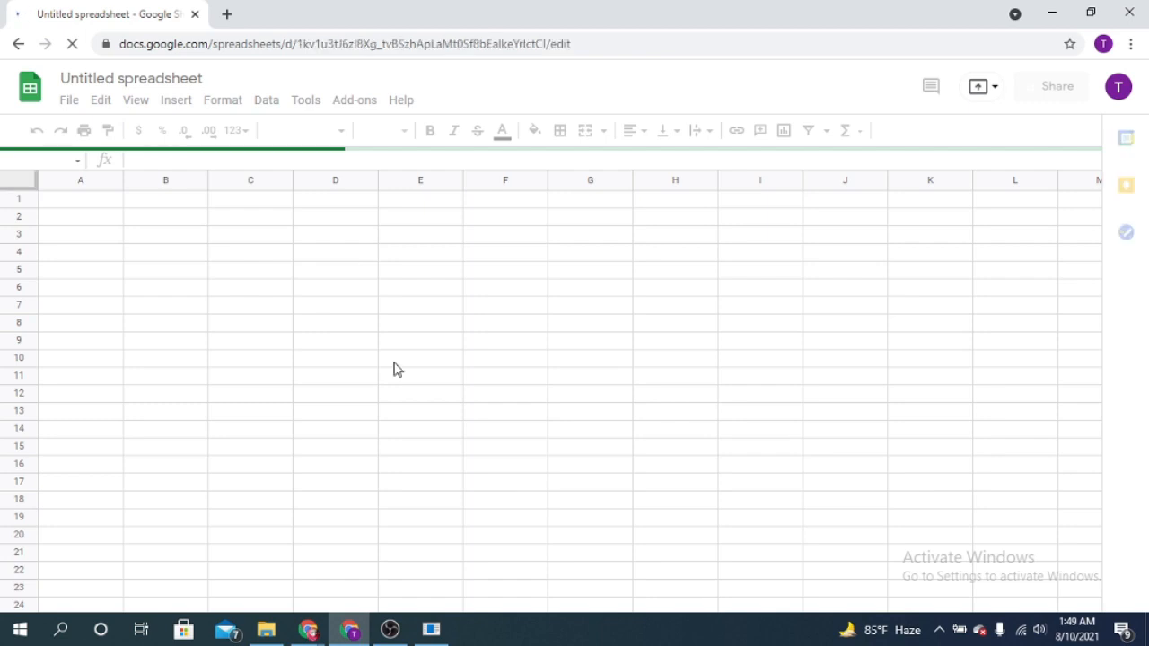
pyautogui.click(80, 199)
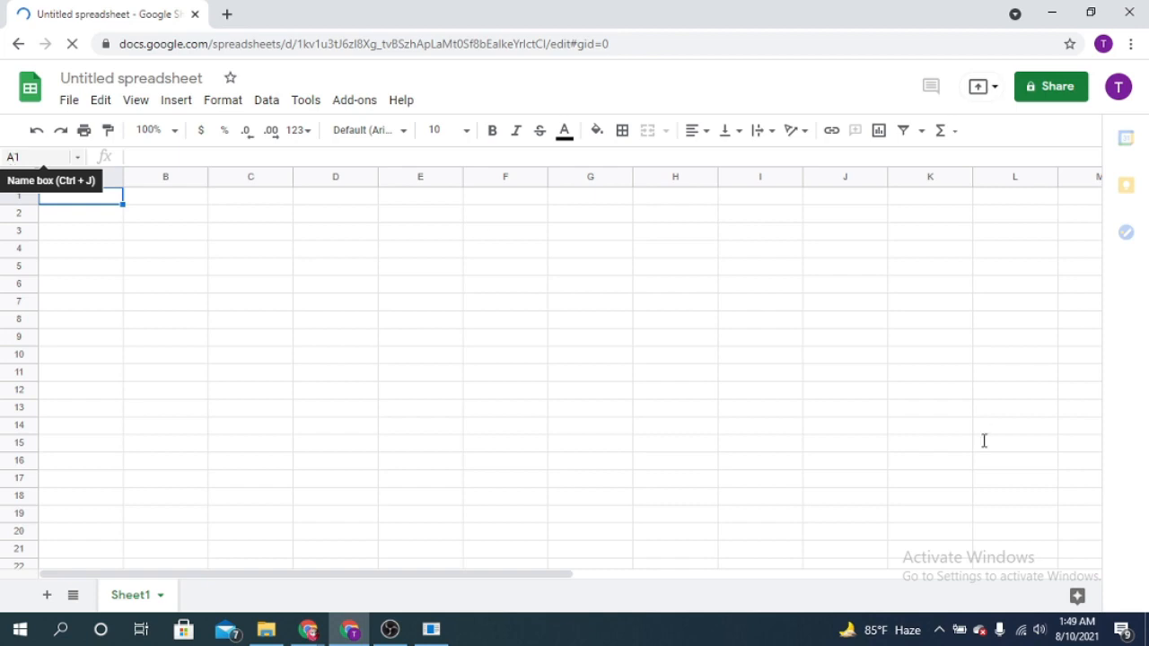
# Step: Examine how the name box shows cell addresses by selecting cells A1, B1, B6 and D8 in turn
pyautogui.click(31, 155)
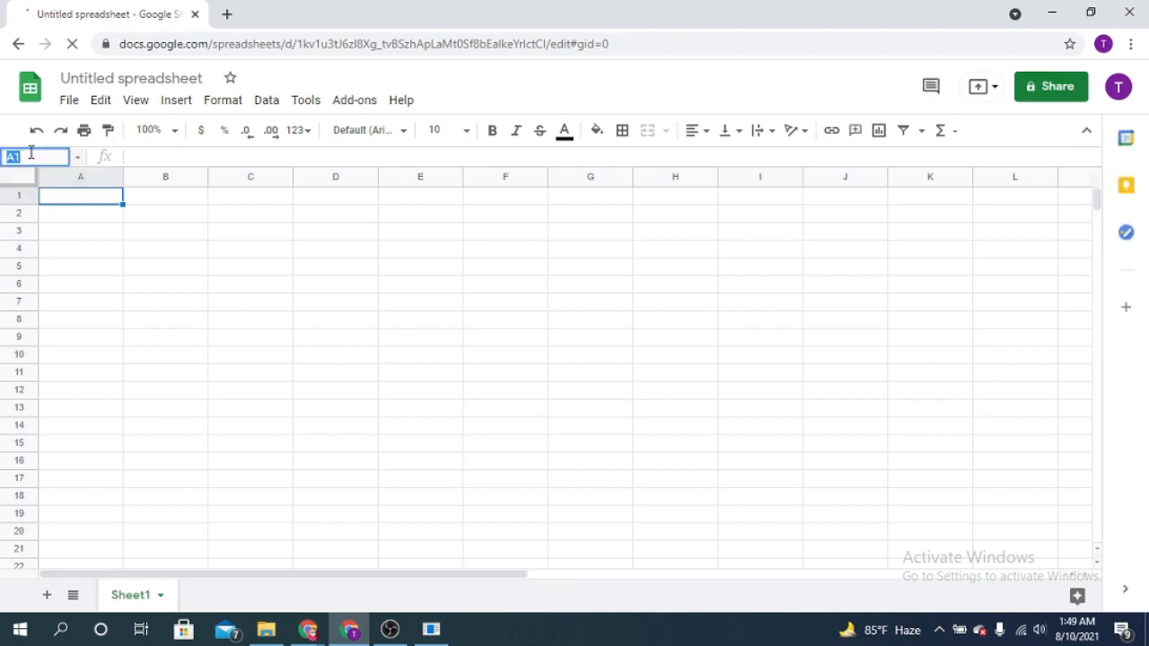
pyautogui.click(93, 202)
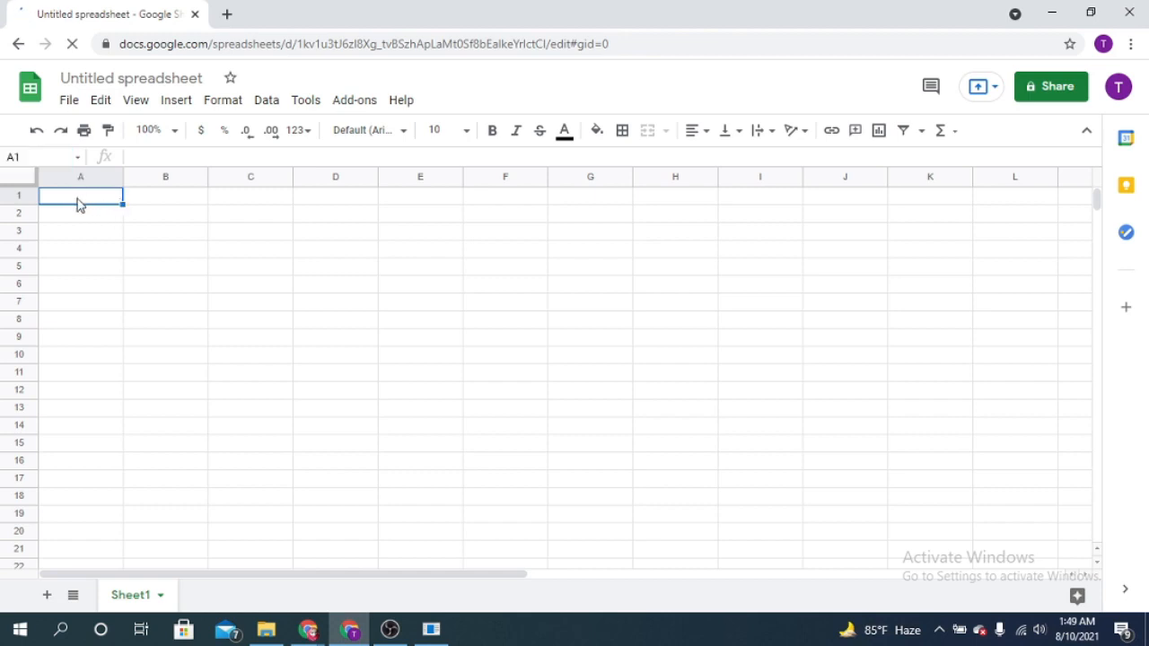
pyautogui.click(180, 203)
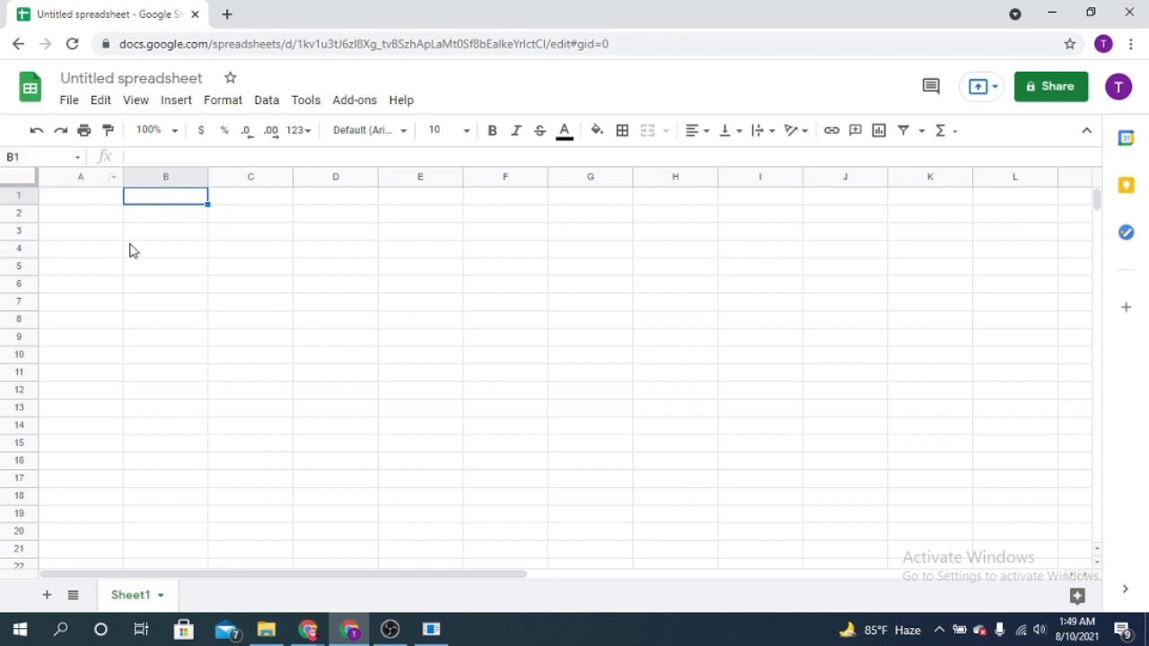
pyautogui.click(179, 292)
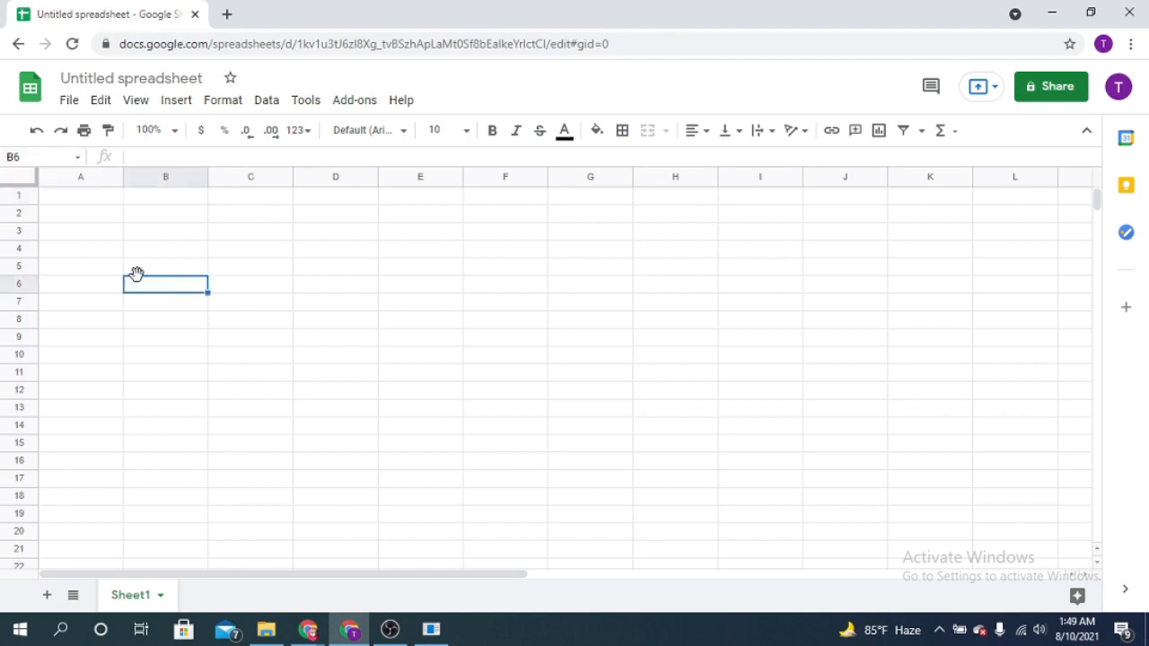
pyautogui.click(350, 323)
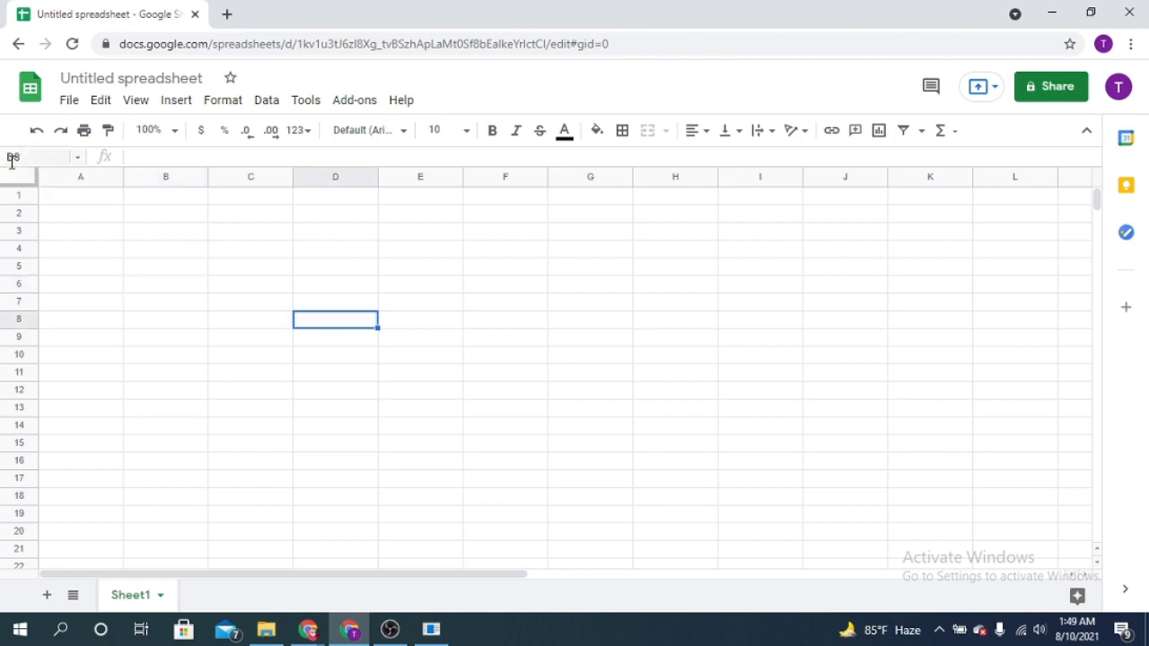
pyautogui.click(61, 132)
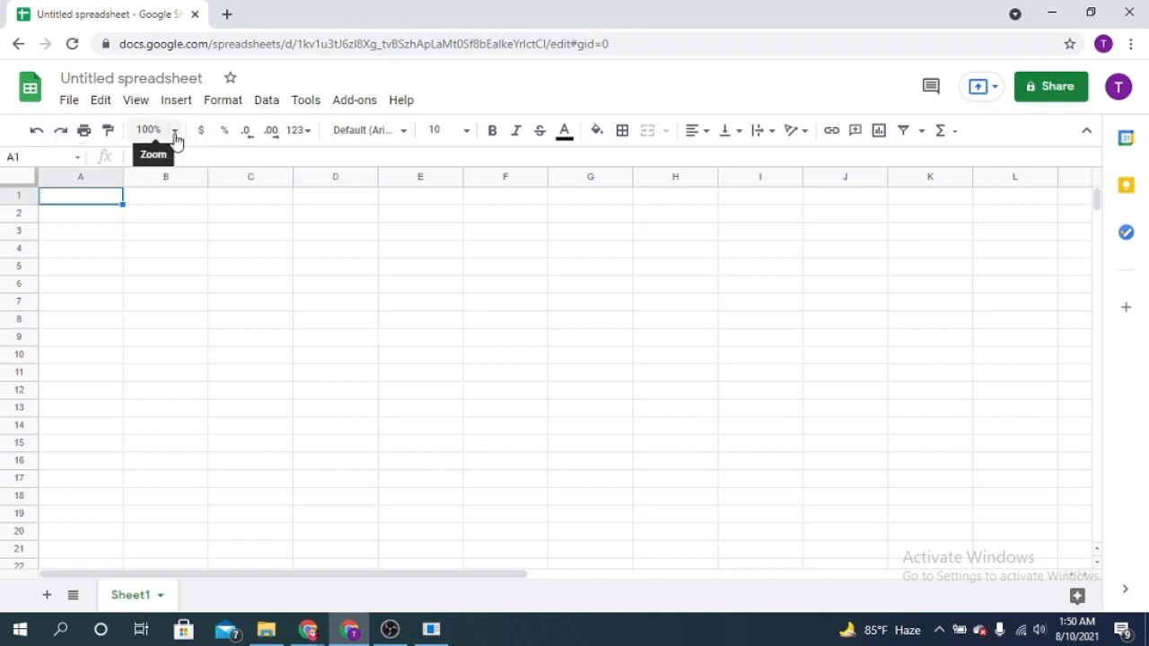
# Step: Try viewing the sheet at 50% zoom and at 150% zoom
pyautogui.click(171, 133)
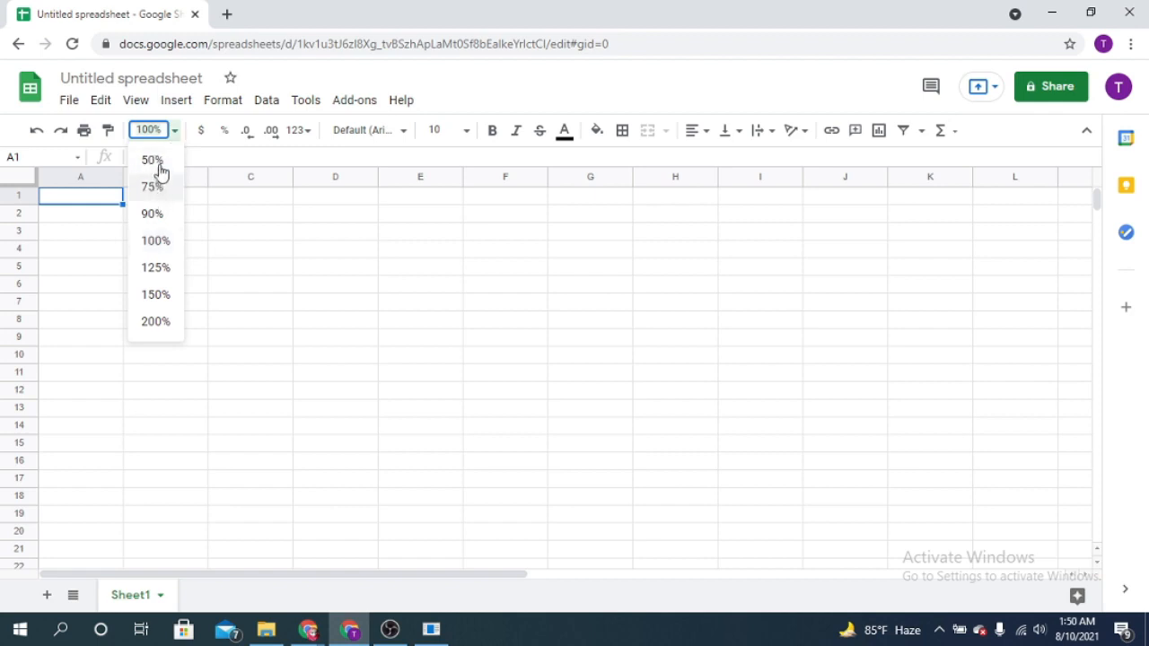
pyautogui.click(154, 161)
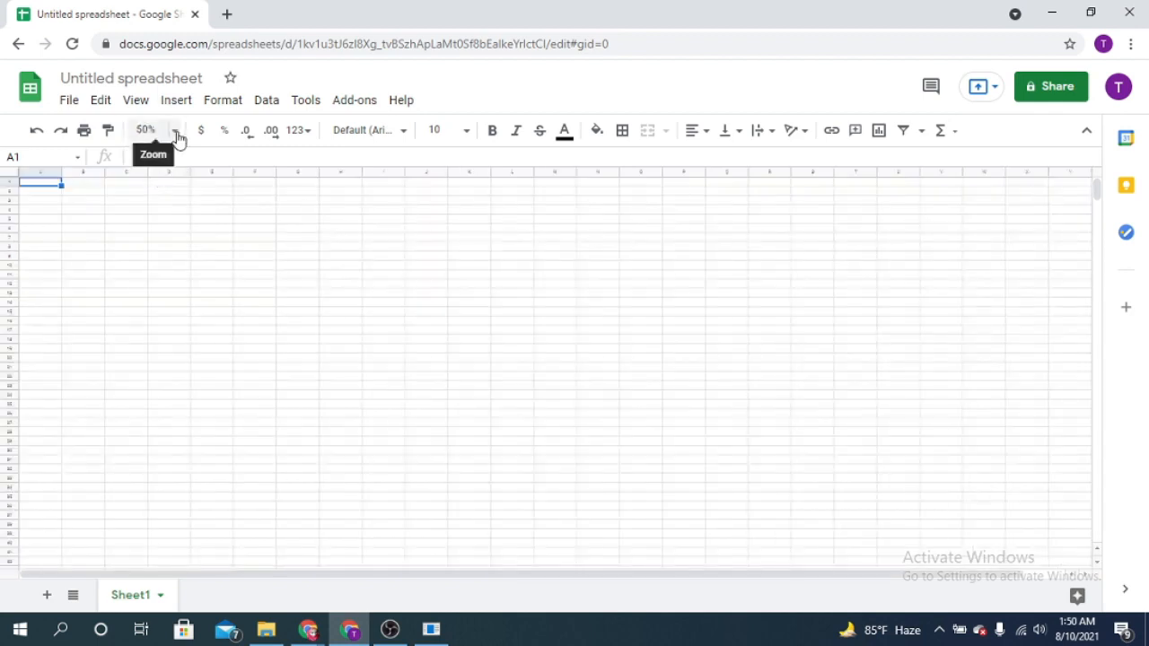
pyautogui.click(174, 132)
pyautogui.click(156, 294)
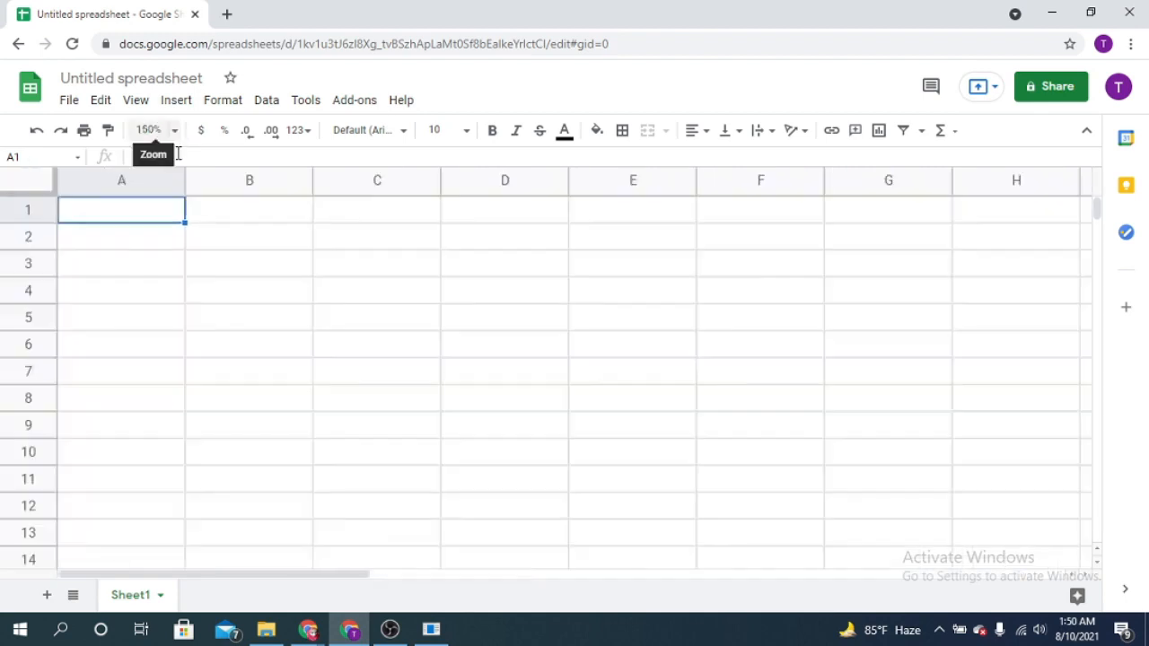
# Step: Set the sheet's zoom to 125%
pyautogui.click(177, 133)
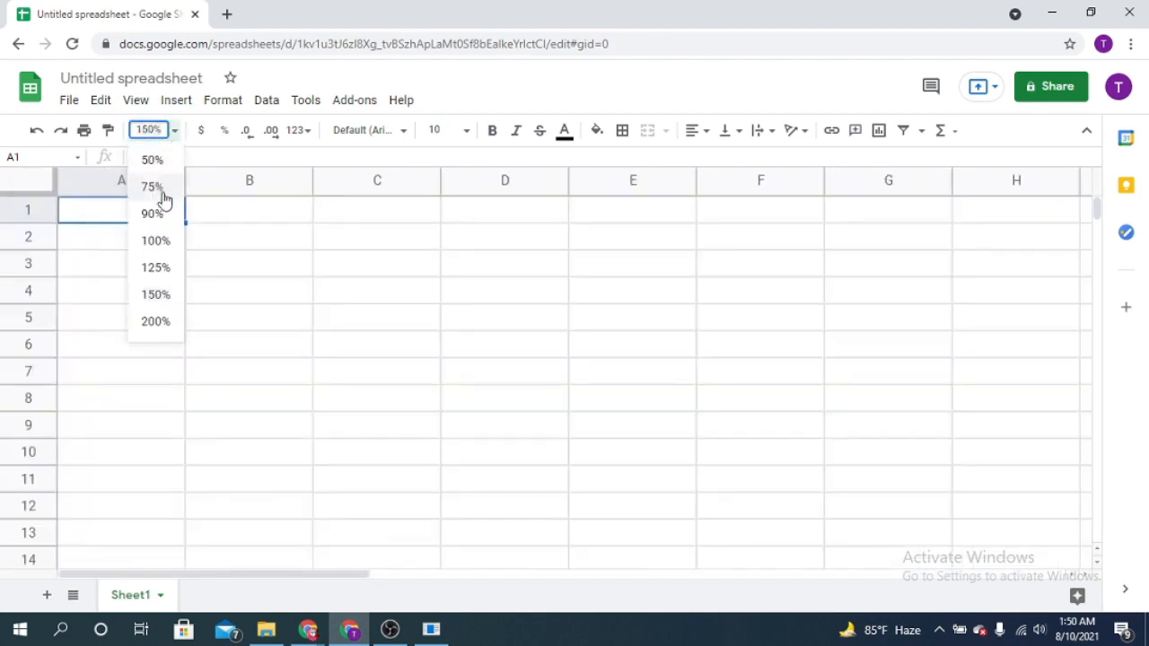
pyautogui.click(155, 269)
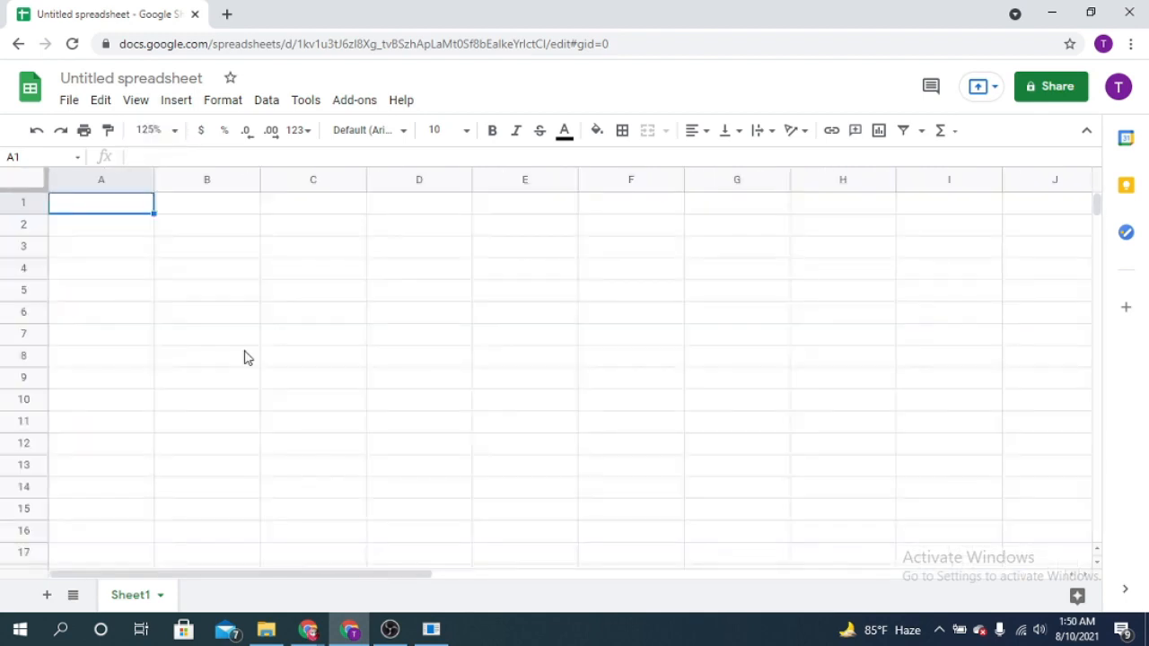
# Step: Enter the column headings "Month" in cell A1 and "Bills" in cell B1
pyautogui.write('Month')
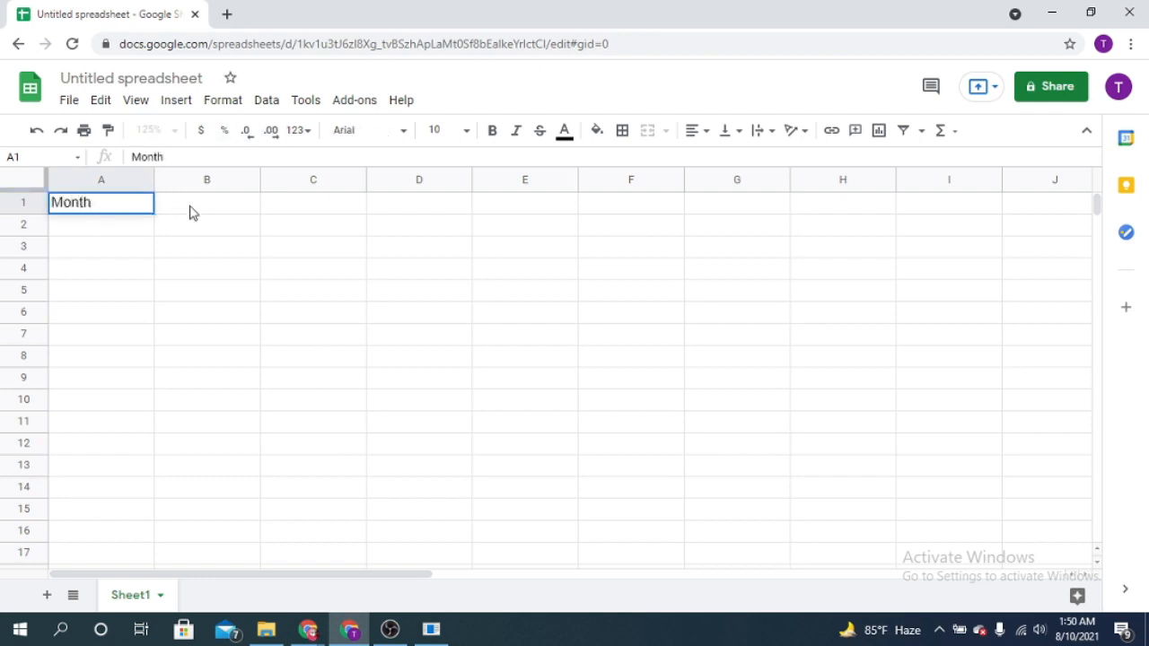
pyautogui.click(190, 213)
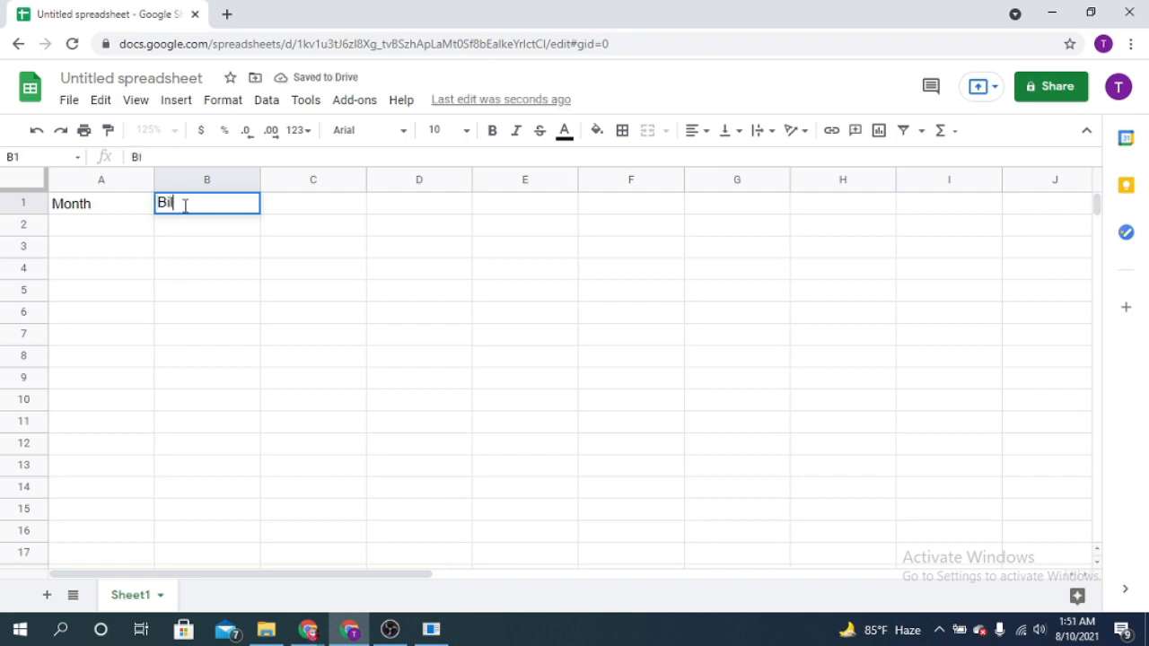
pyautogui.write('Bills')
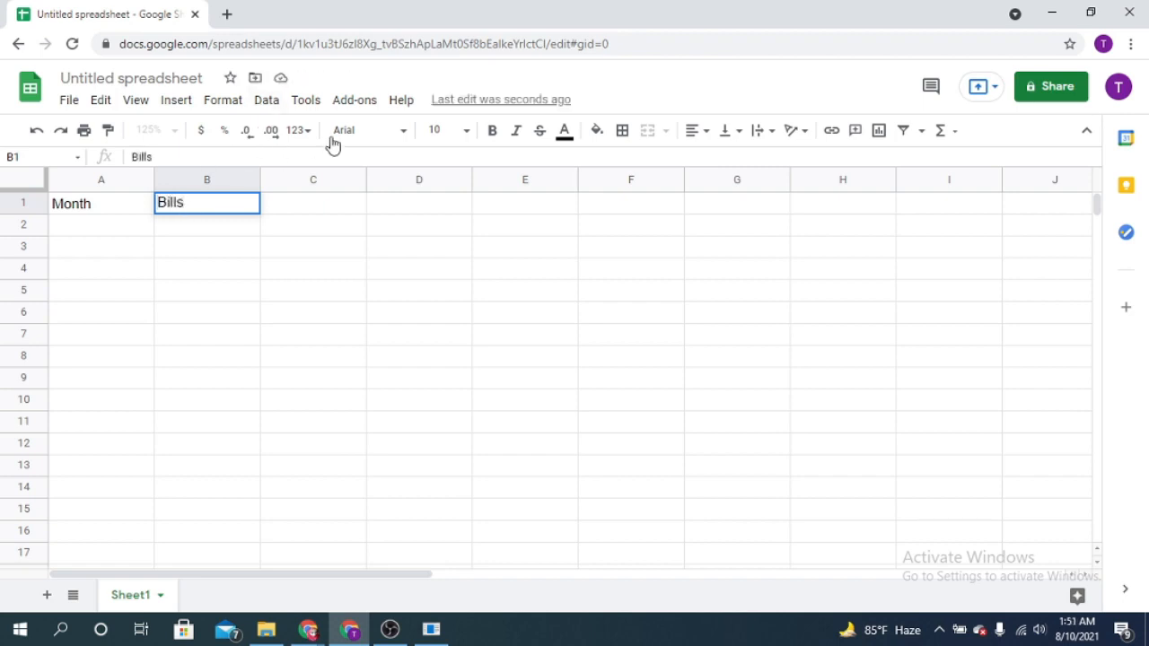
# Step: Try font sizes 11, 14 and 8 on the "Month" heading in cell A1, and set it back to 10
pyautogui.click(95, 229)
pyautogui.click(101, 205)
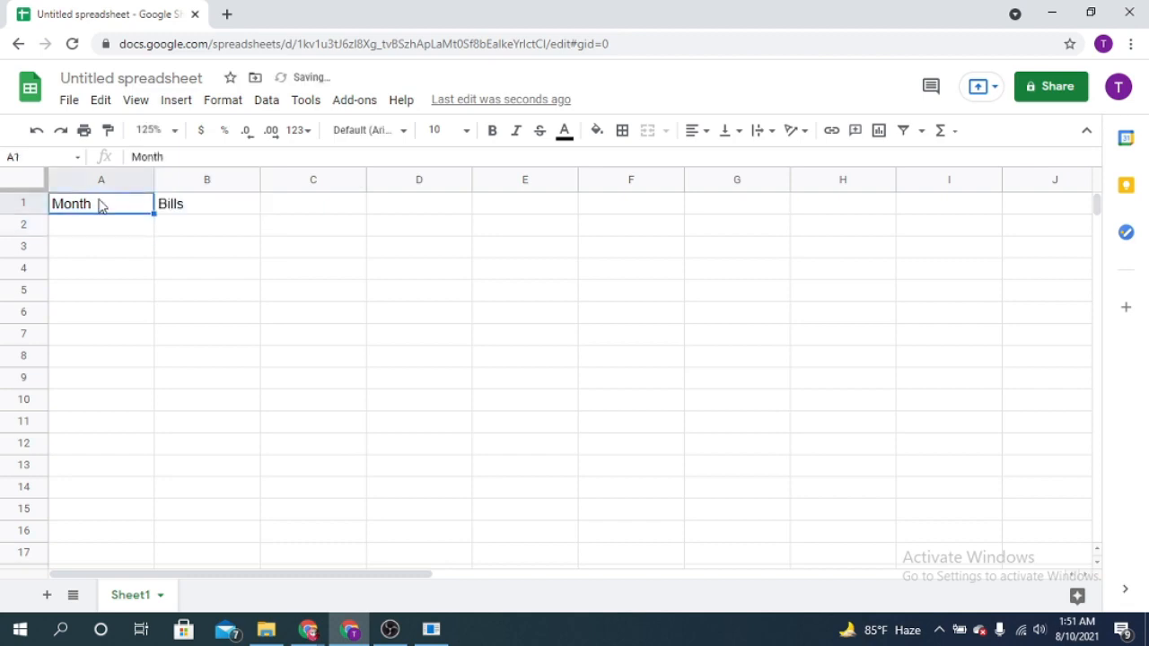
pyautogui.click(466, 132)
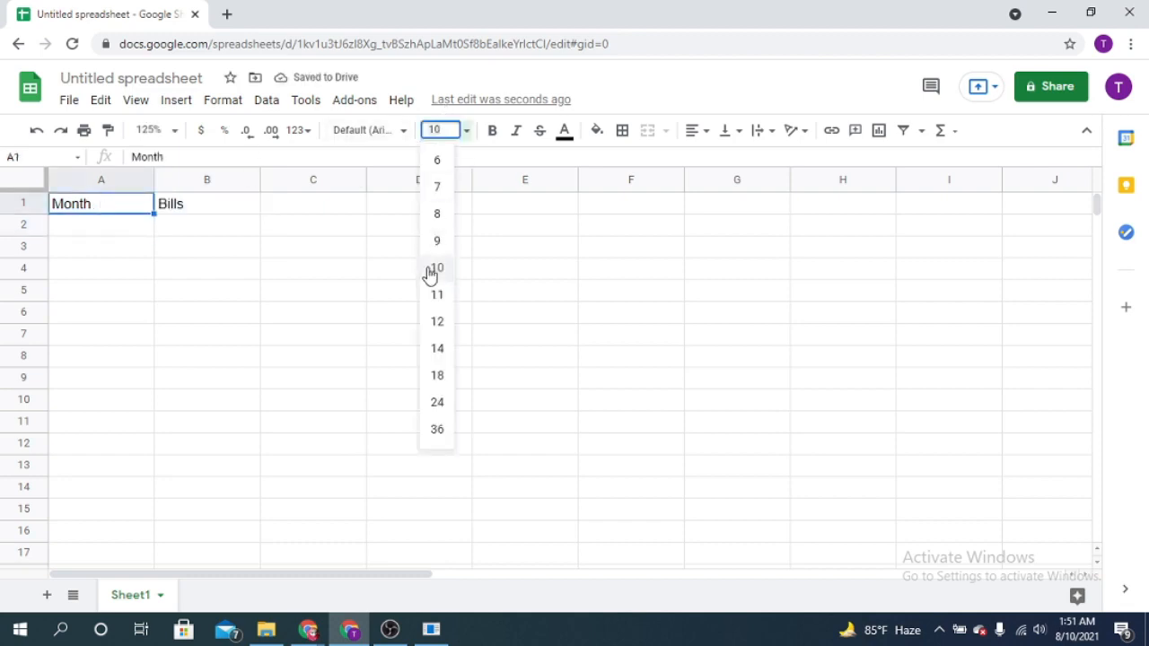
pyautogui.click(437, 296)
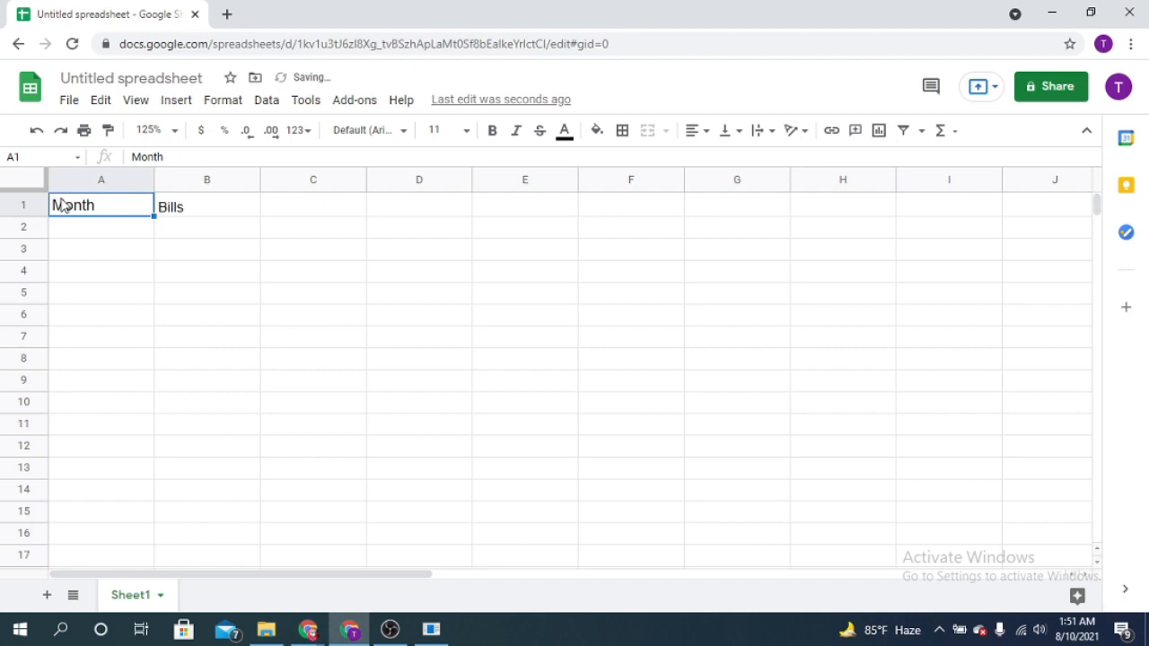
pyautogui.click(465, 132)
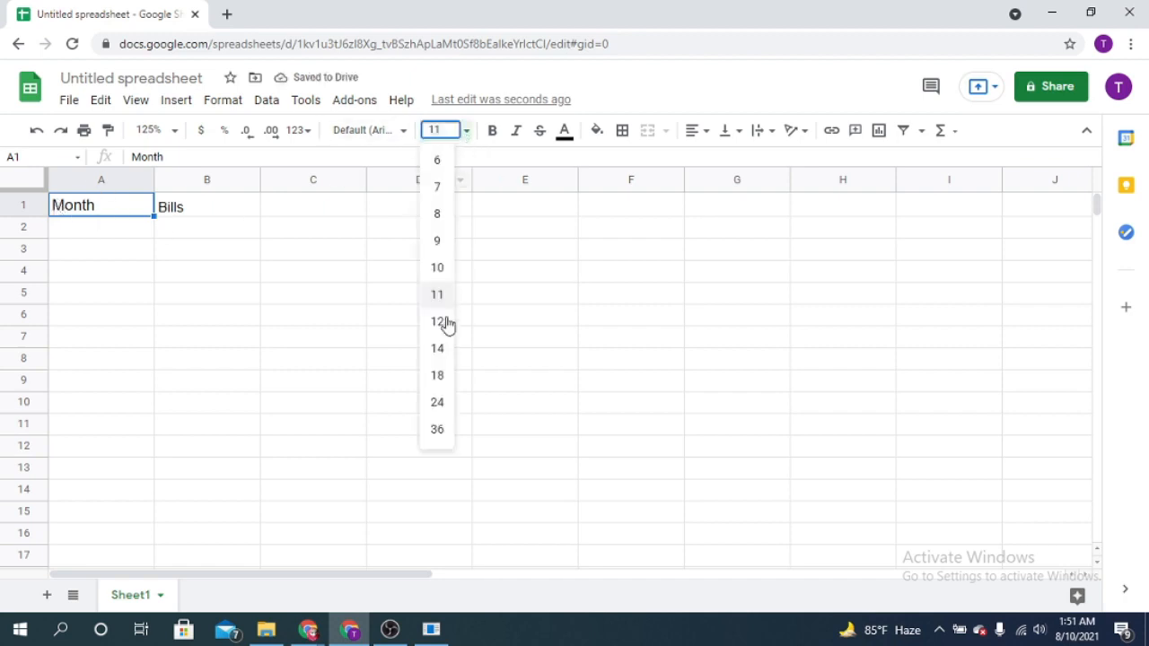
pyautogui.click(437, 350)
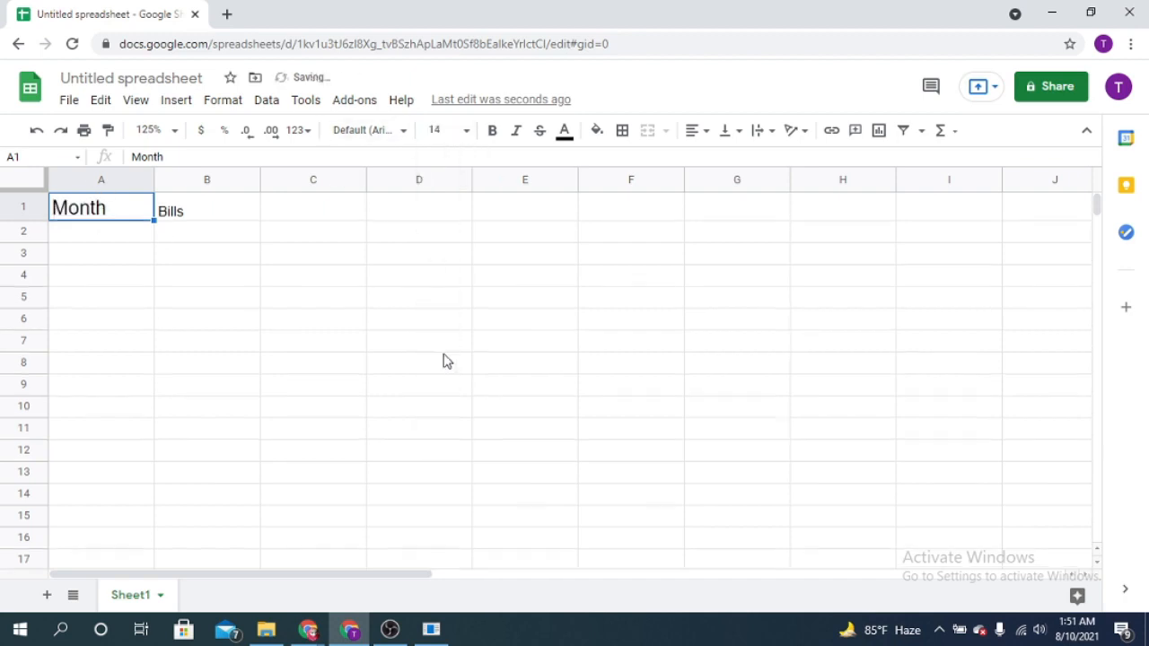
pyautogui.click(467, 135)
pyautogui.click(438, 215)
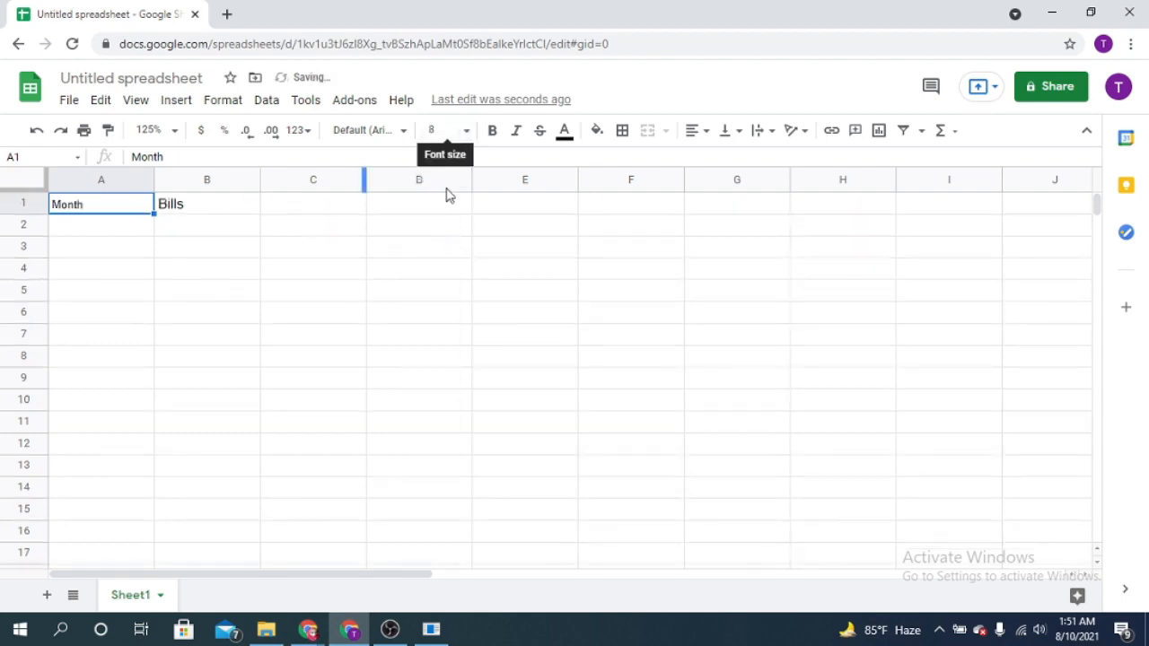
pyautogui.click(466, 137)
pyautogui.click(443, 271)
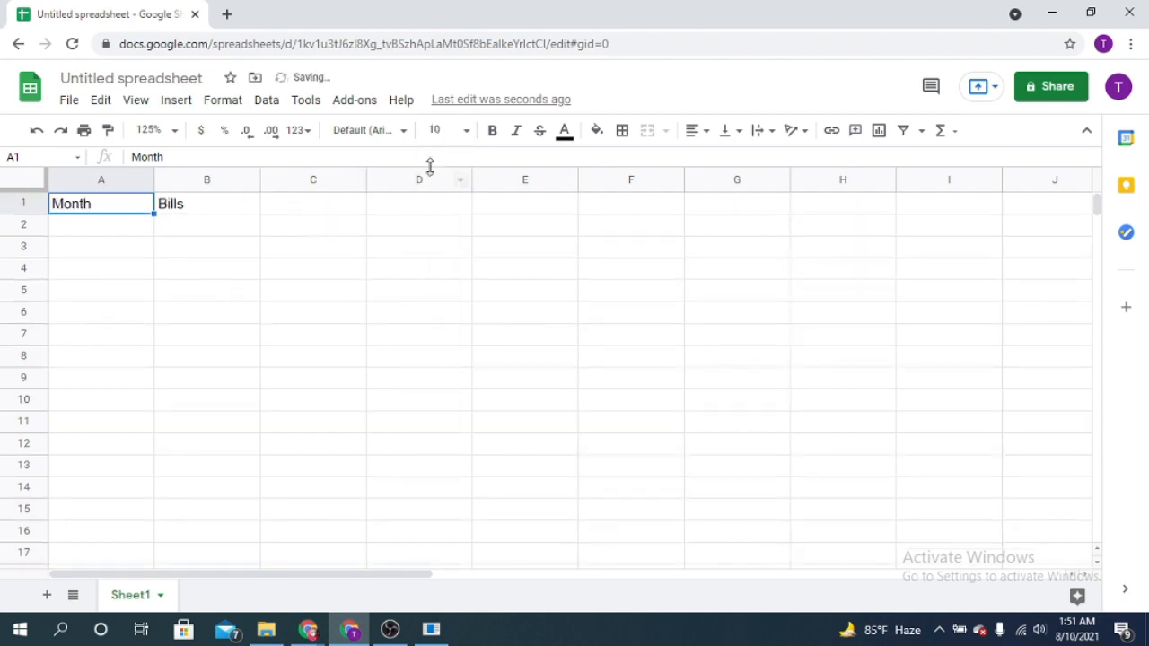
# Step: Set the font of the "Month" heading in cell A1 to Oswald
pyautogui.click(401, 134)
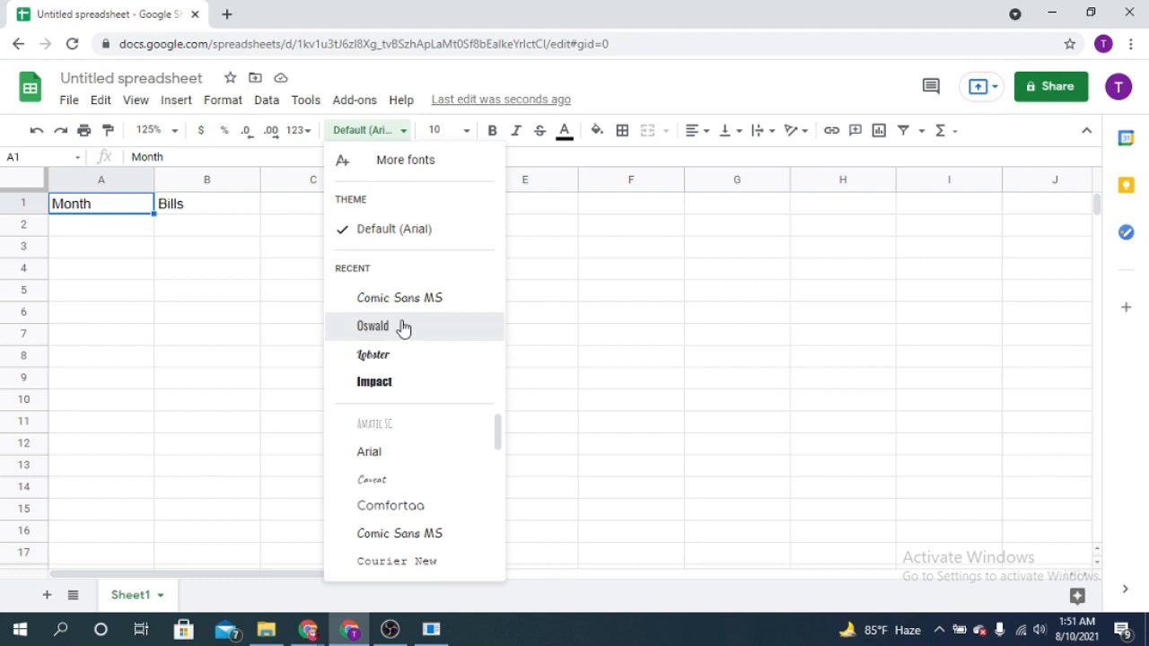
pyautogui.click(403, 328)
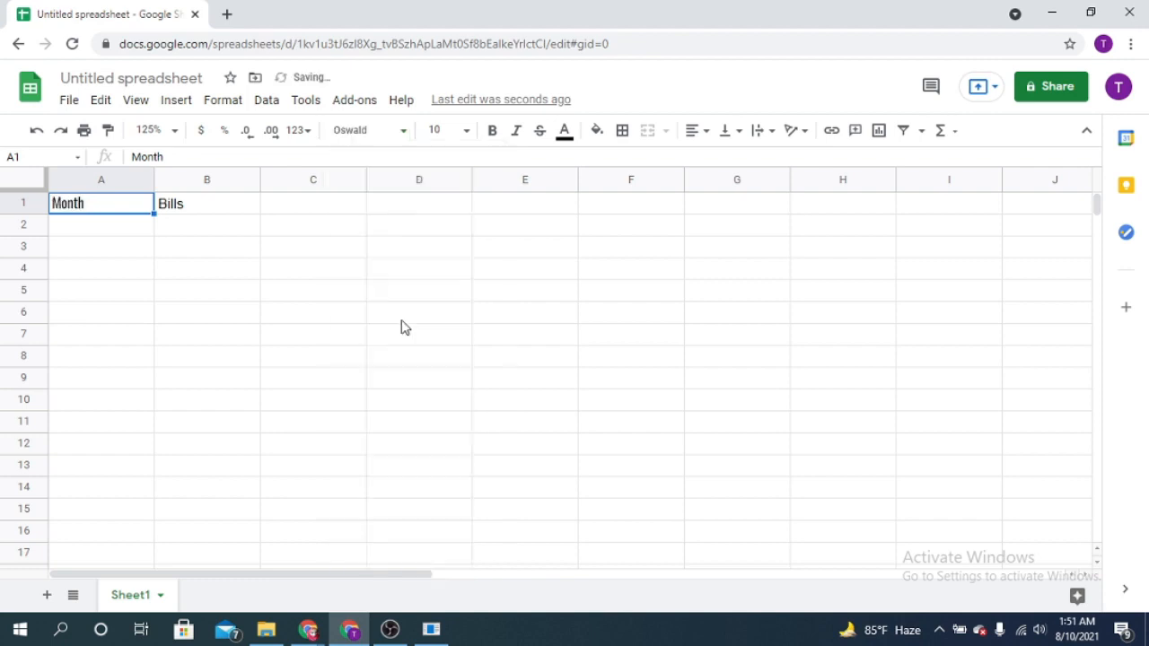
# Step: Try the Arial font on the "Month" heading in cell A1 and undo it
pyautogui.click(471, 134)
pyautogui.click(404, 132)
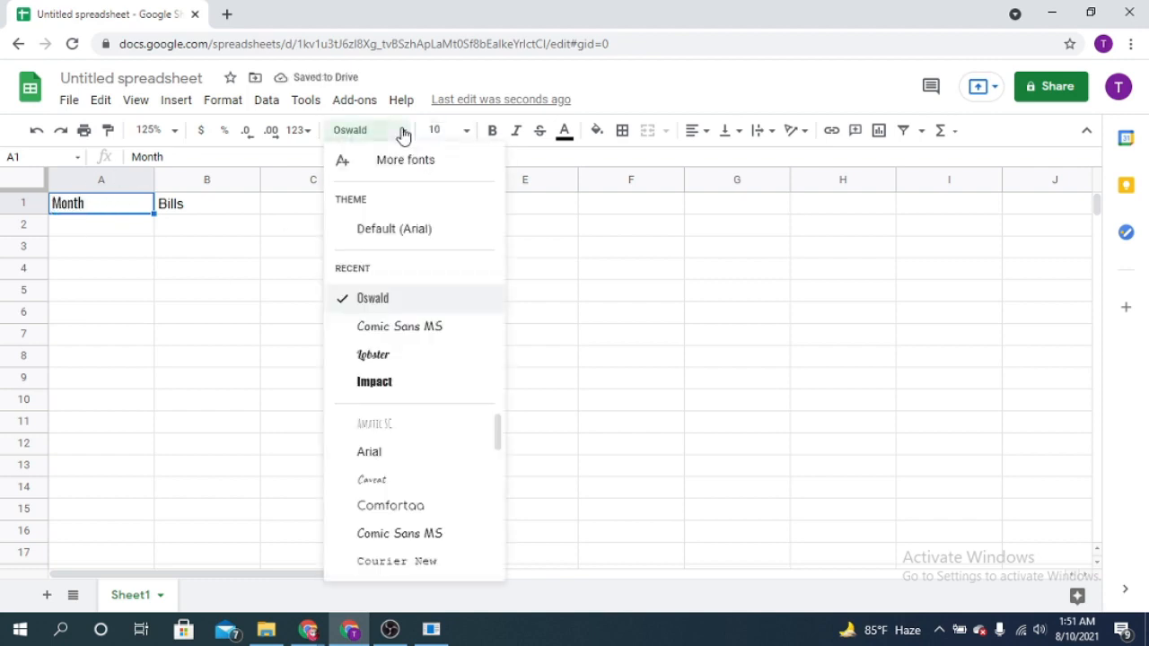
pyautogui.click(386, 451)
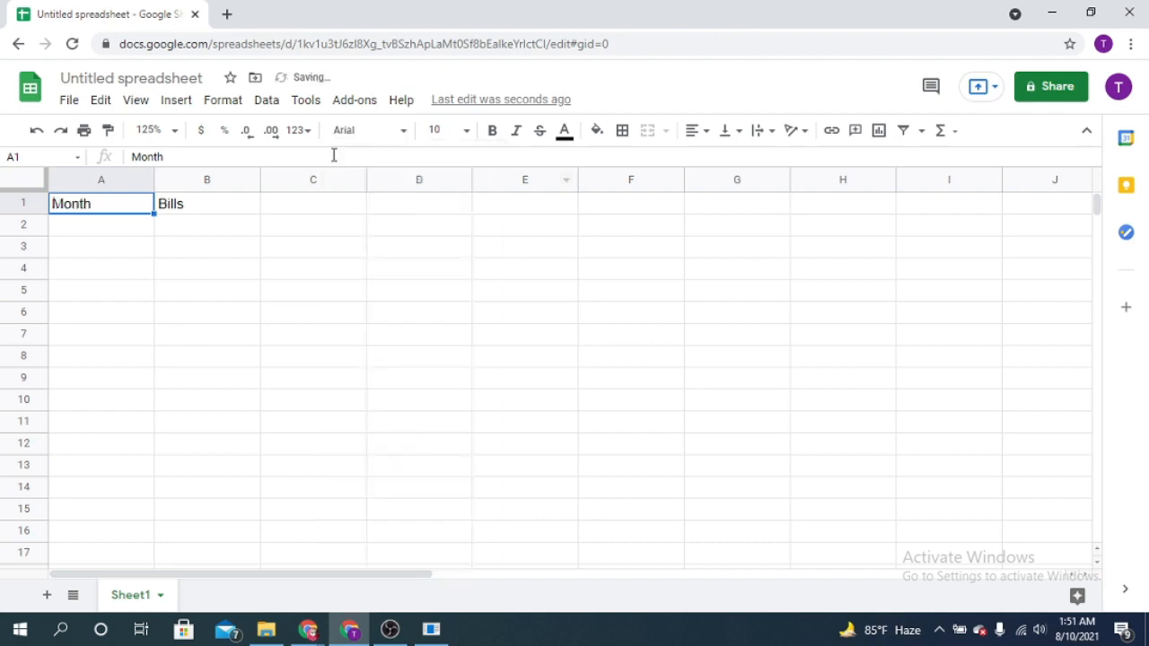
pyautogui.hotkey('ctrl', 'z')
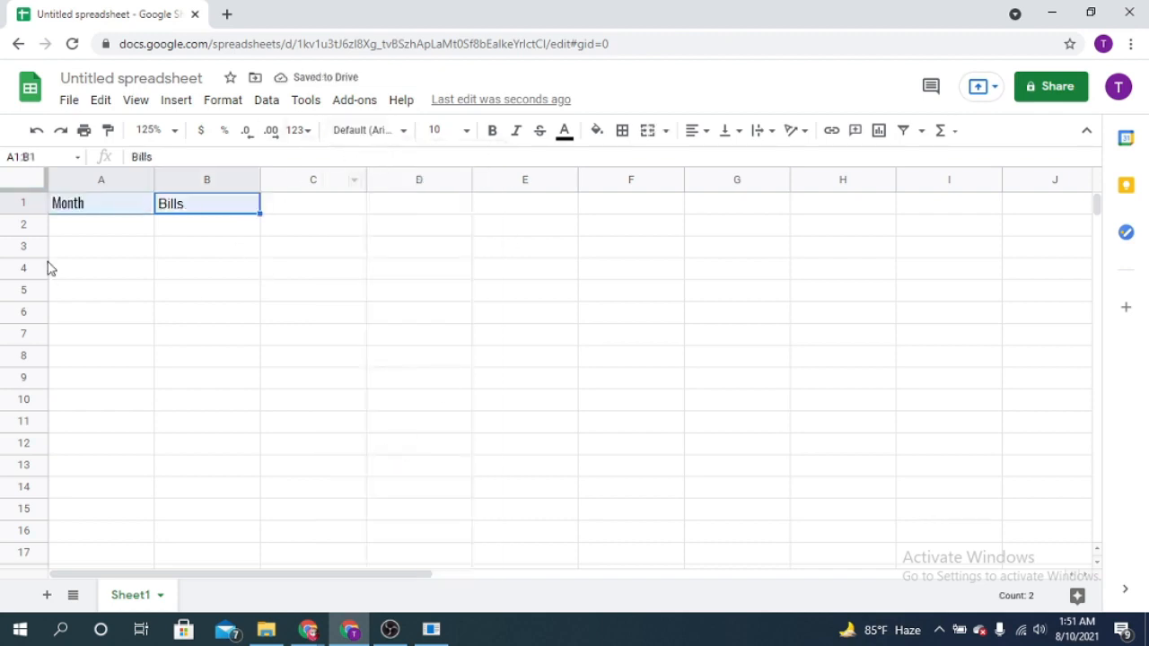
# Step: Set the font of the "Month" and "Bills" headings in cells A1:B1 to Lobster
pyautogui.click(403, 131)
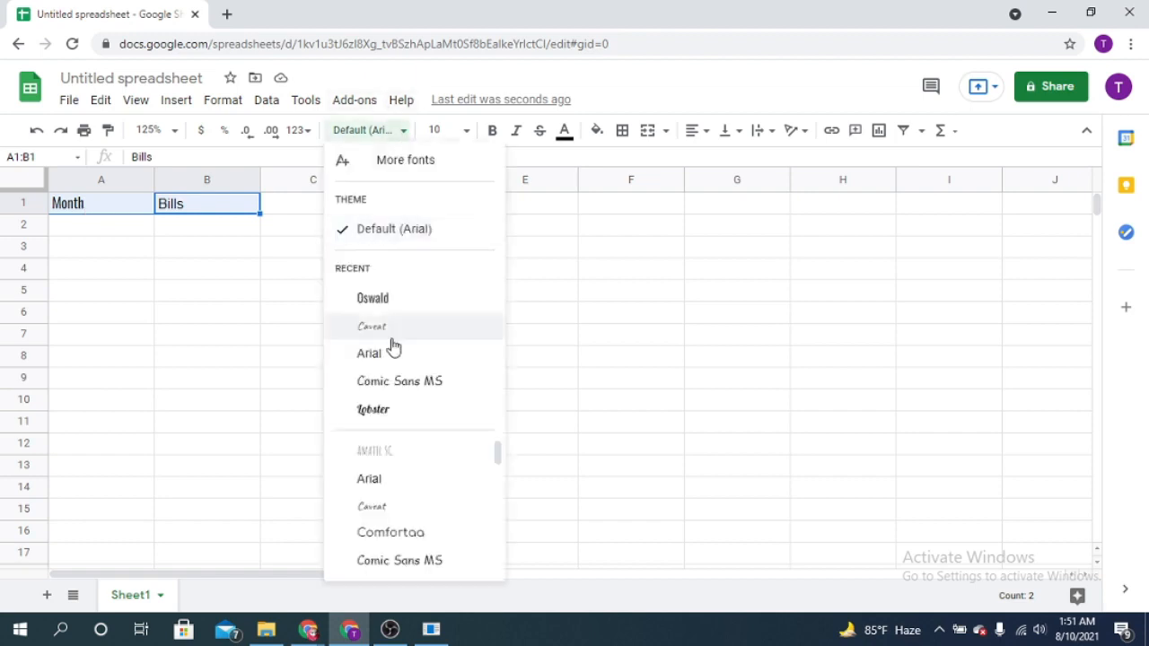
pyautogui.click(415, 368)
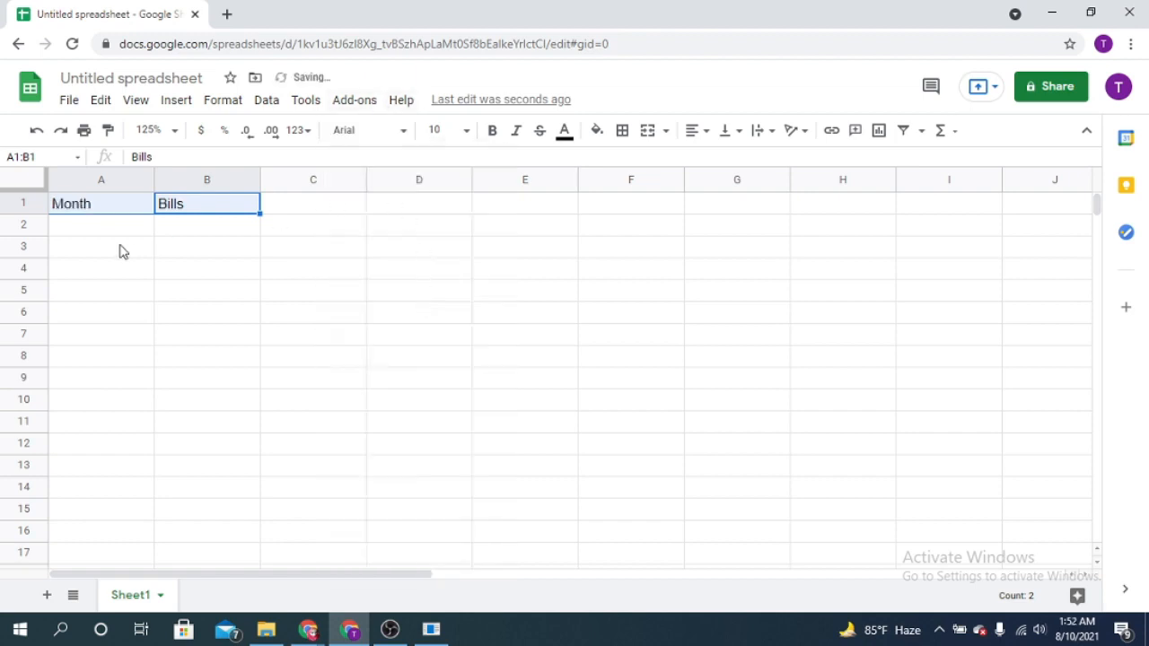
pyautogui.click(148, 230)
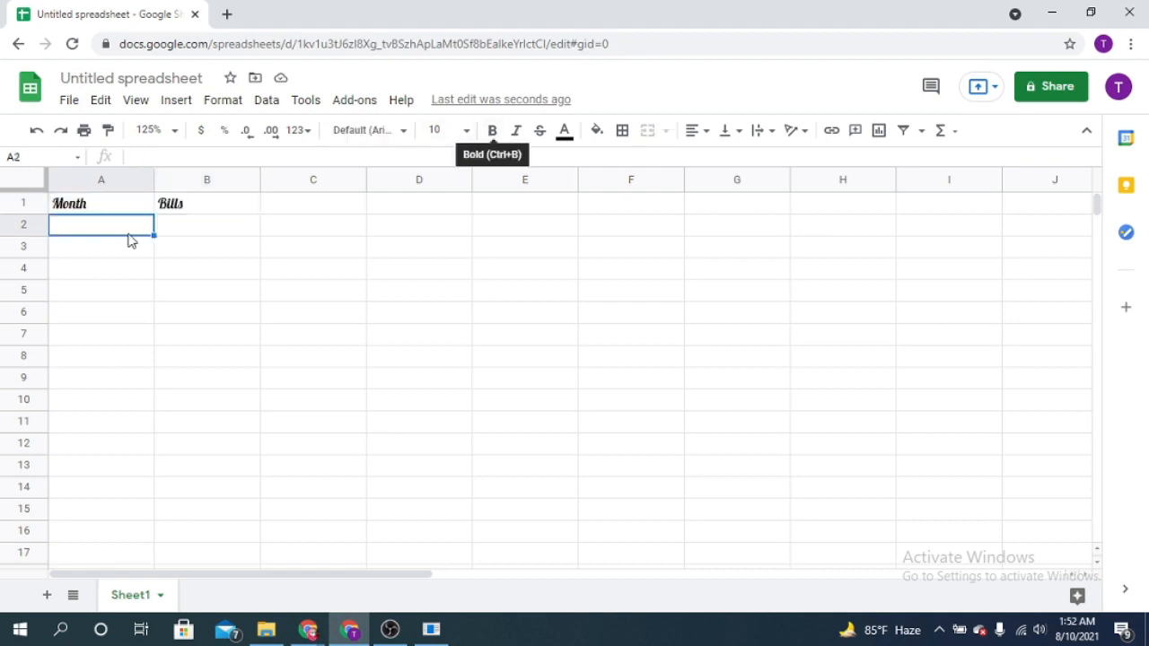
# Step: Make the "Month" heading in cell A1 bold and the "Bills" heading in cell B1 italic
pyautogui.click(108, 216)
pyautogui.click(494, 131)
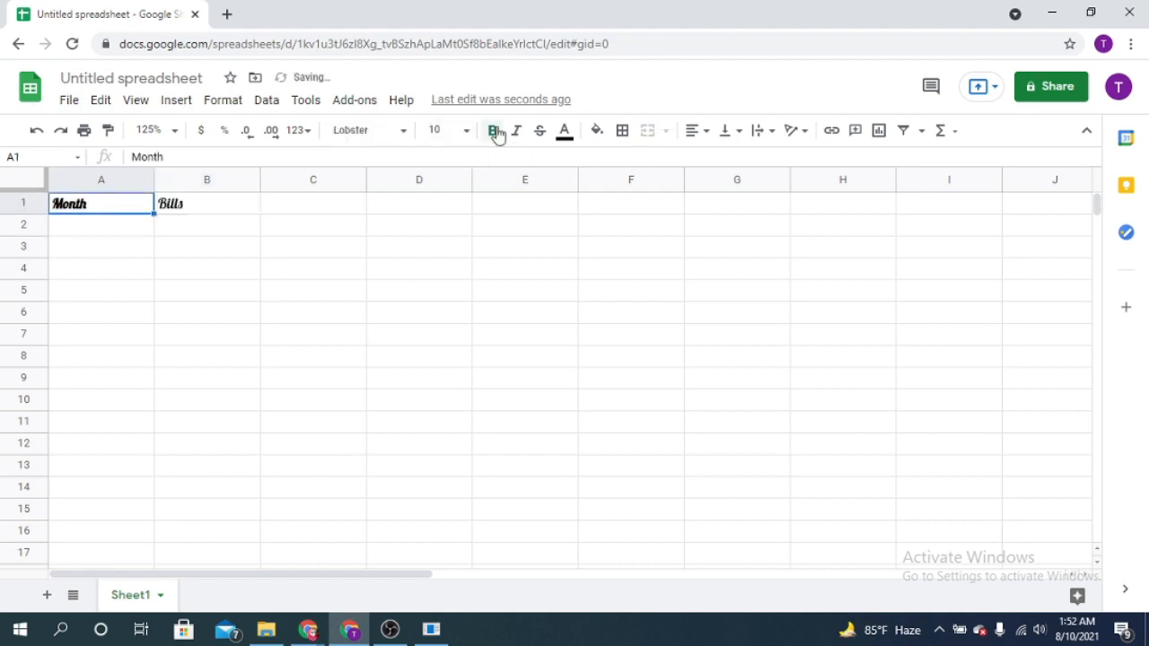
pyautogui.click(230, 207)
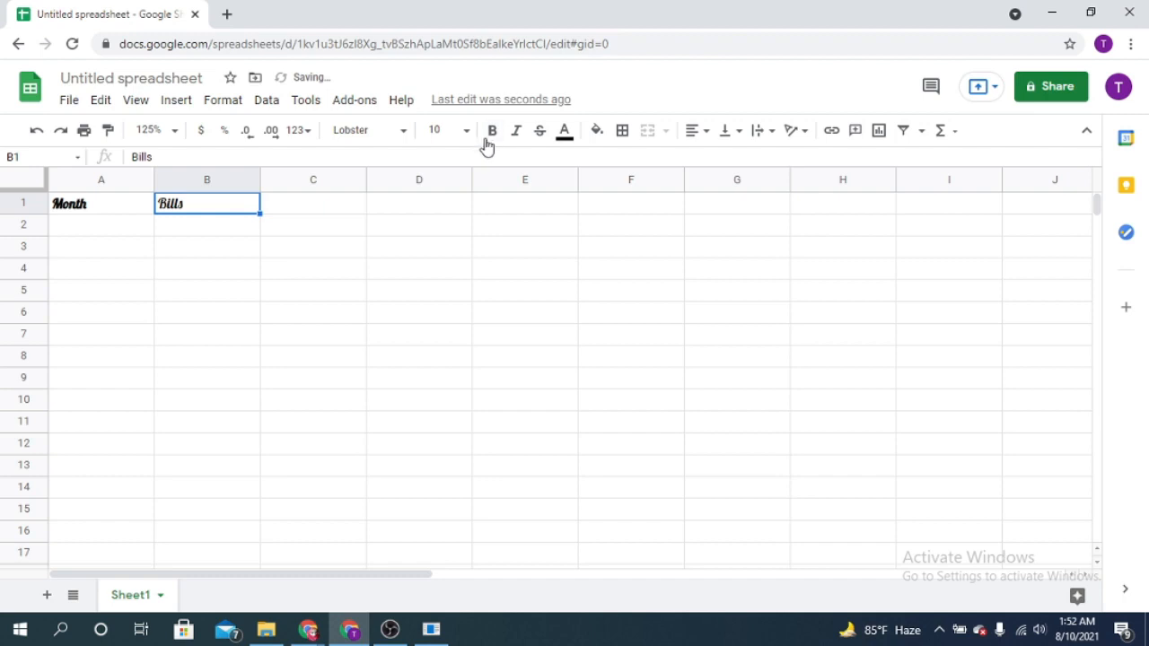
pyautogui.click(516, 133)
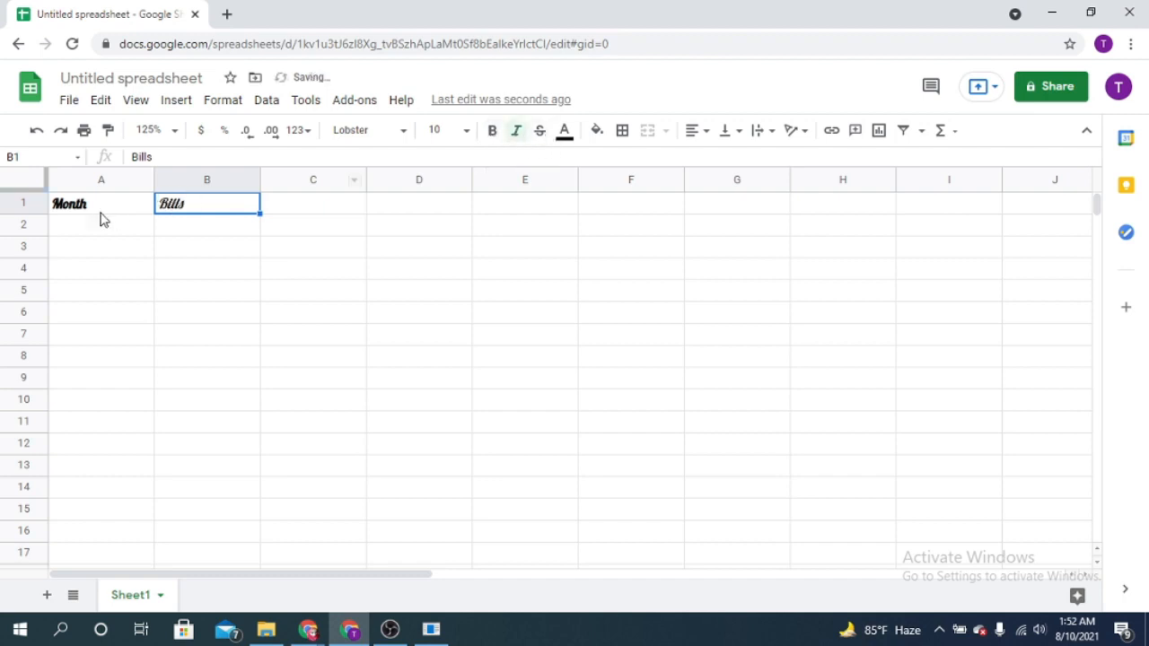
# Step: Try strikethrough on the "Month" heading, and set the text colour of "Month" to blue and "Bills" to dark red
pyautogui.click(142, 205)
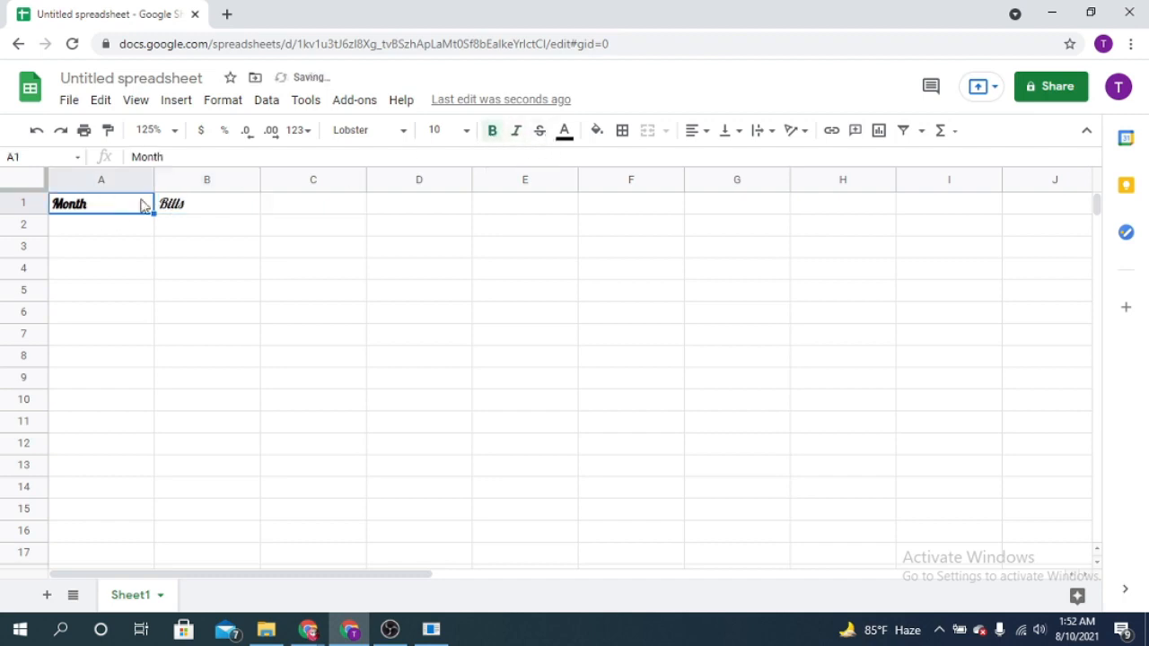
pyautogui.click(542, 133)
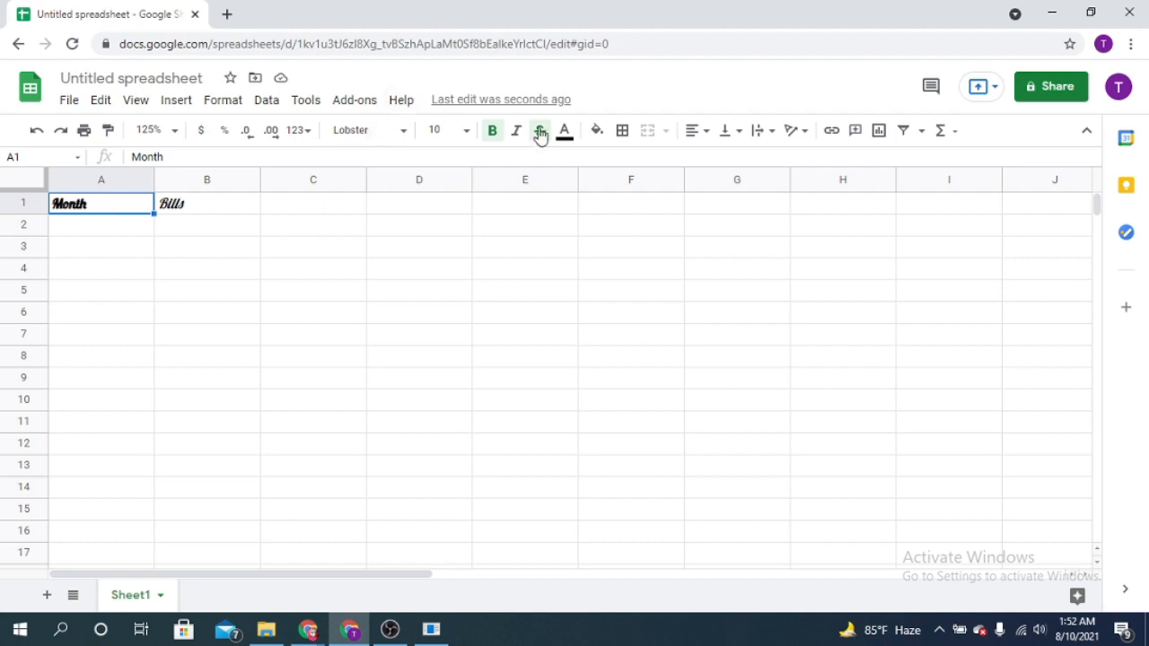
pyautogui.click(568, 136)
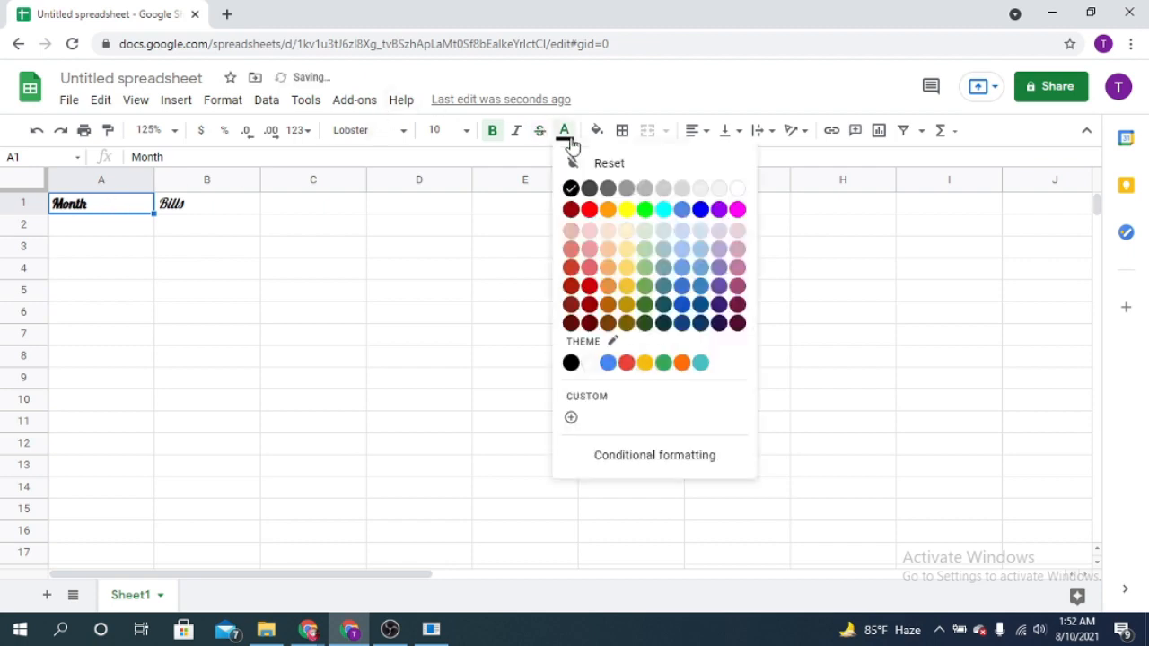
pyautogui.click(577, 210)
# Step: Try a yellow fill on the empty cell A2 and undo it
pyautogui.click(598, 131)
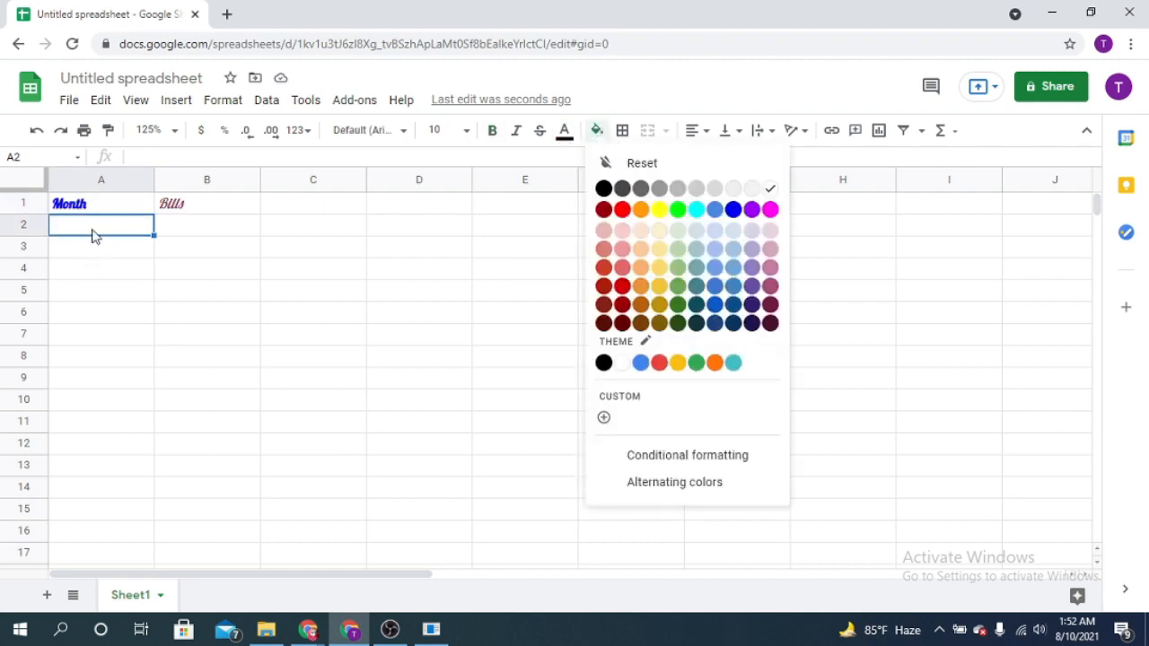
pyautogui.click(656, 212)
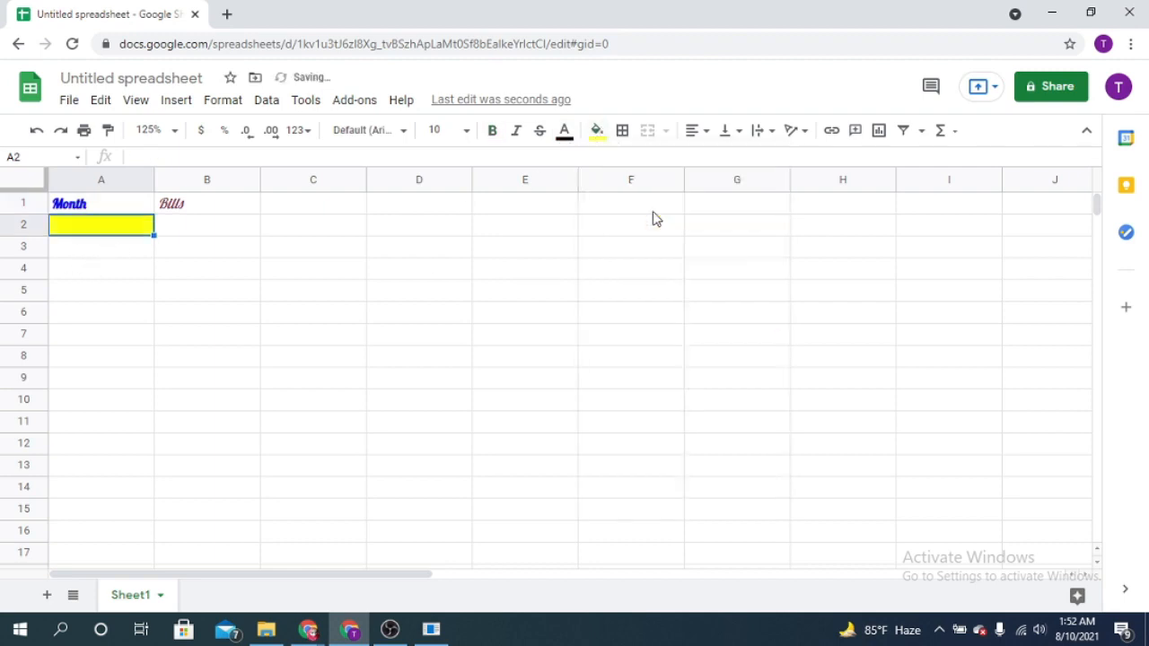
pyautogui.click(122, 243)
pyautogui.click(133, 229)
pyautogui.hotkey('ctrl', 'z')
# Step: Fill the "Month" heading cell with light yellow and the "Bills" heading cell with light blue
pyautogui.click(114, 211)
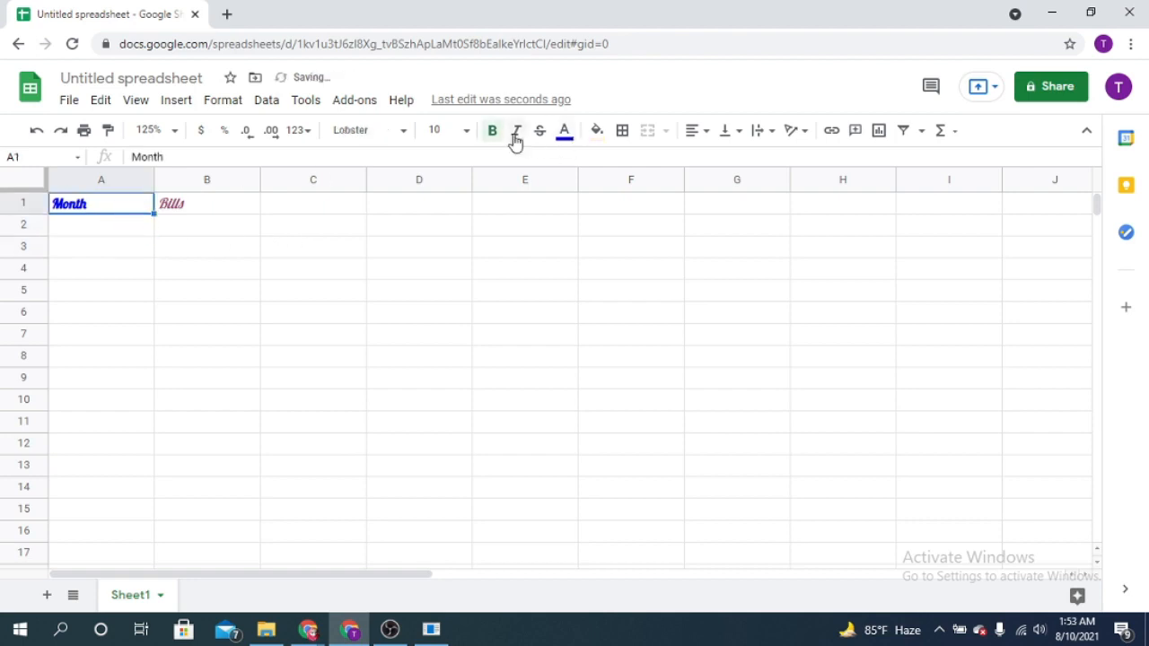
pyautogui.click(602, 135)
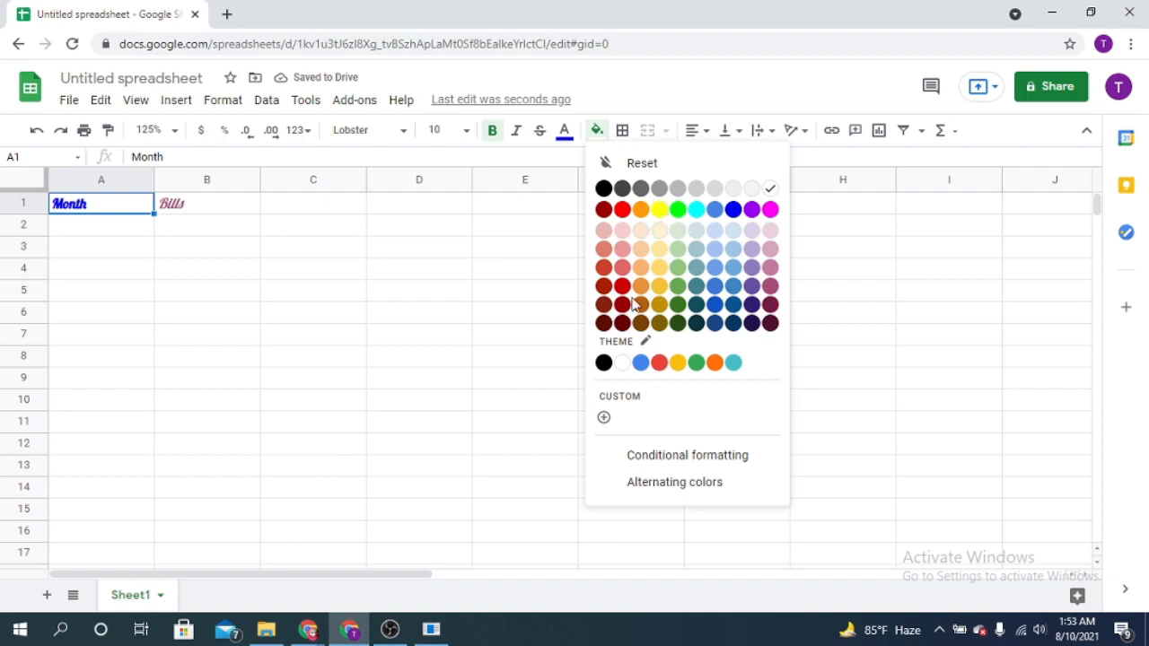
pyautogui.click(659, 266)
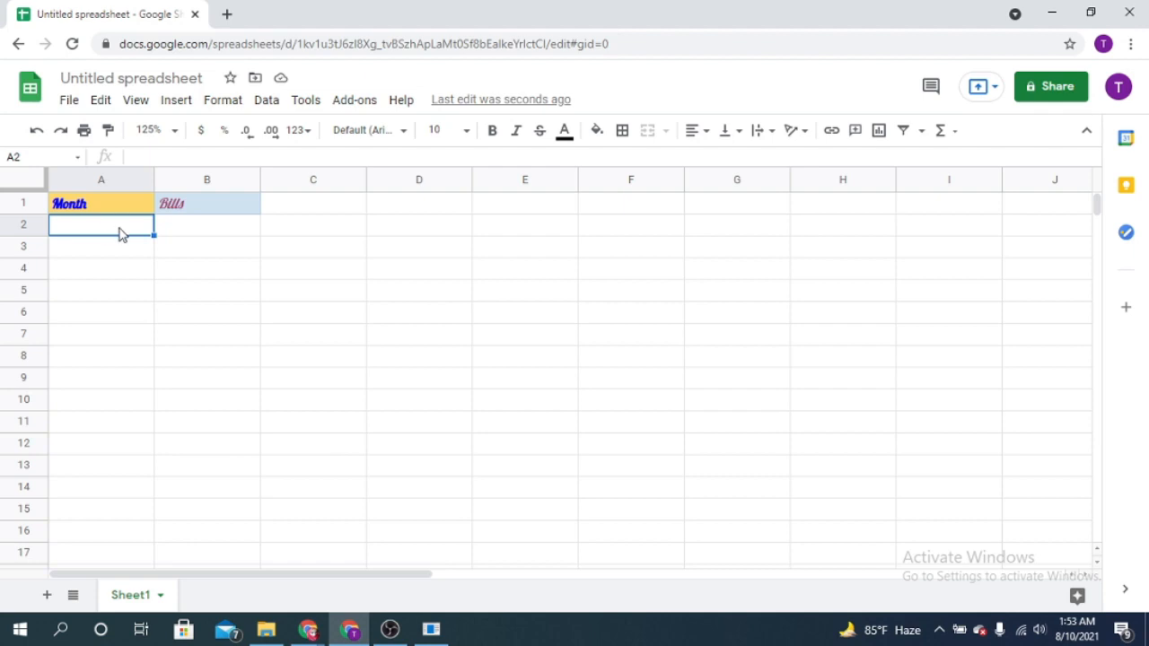
# Step: Enter the month names january through december in lowercase, one per row, in cells A2 to A13
pyautogui.write('january')
pyautogui.press('Return')
pyautogui.write('february')
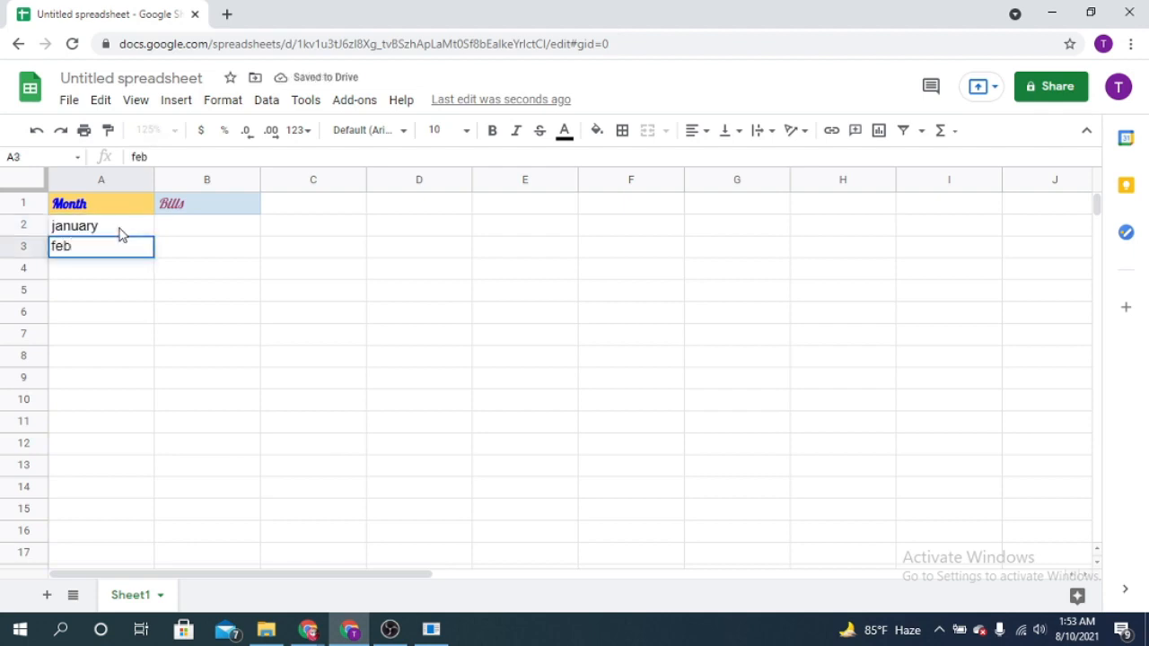
pyautogui.press('Return')
pyautogui.write('march')
pyautogui.press('Return')
pyautogui.write('april')
pyautogui.press('Return')
pyautogui.write('may')
pyautogui.press('Return')
pyautogui.write('june')
pyautogui.press('Return')
pyautogui.write('july')
pyautogui.press('Return')
pyautogui.write('august')
pyautogui.press('Return')
pyautogui.write('september')
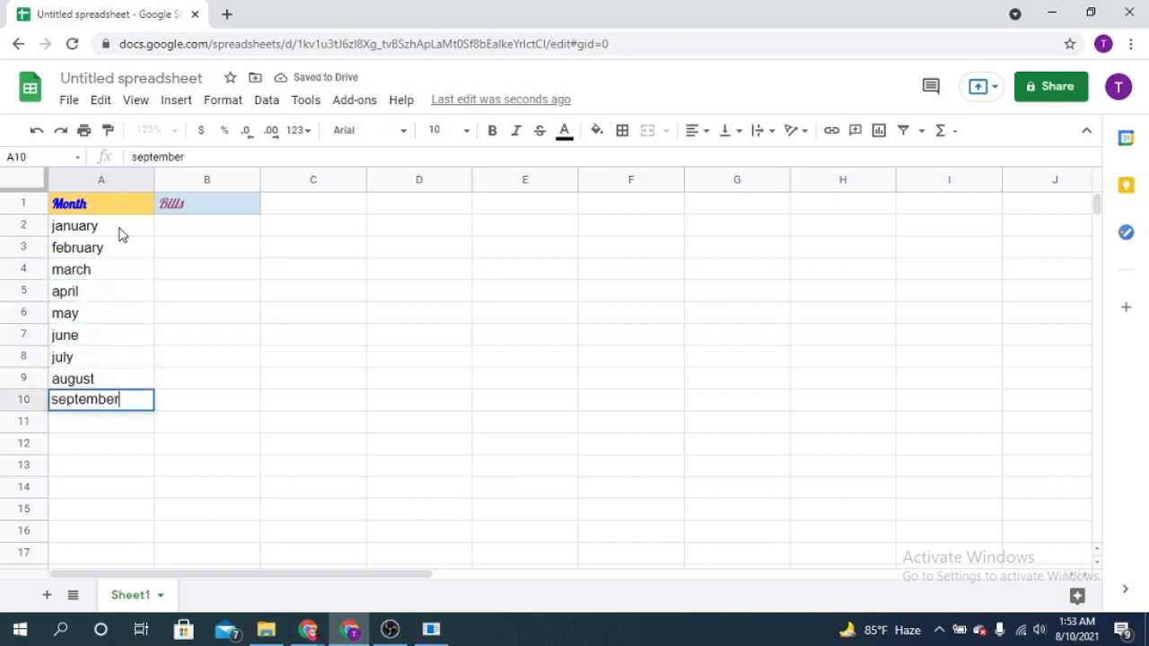
pyautogui.press('Return')
pyautogui.write('octbar')
pyautogui.press('BackSpace')
pyautogui.press('BackSpace')
pyautogui.press('BackSpace')
pyautogui.write('obar')
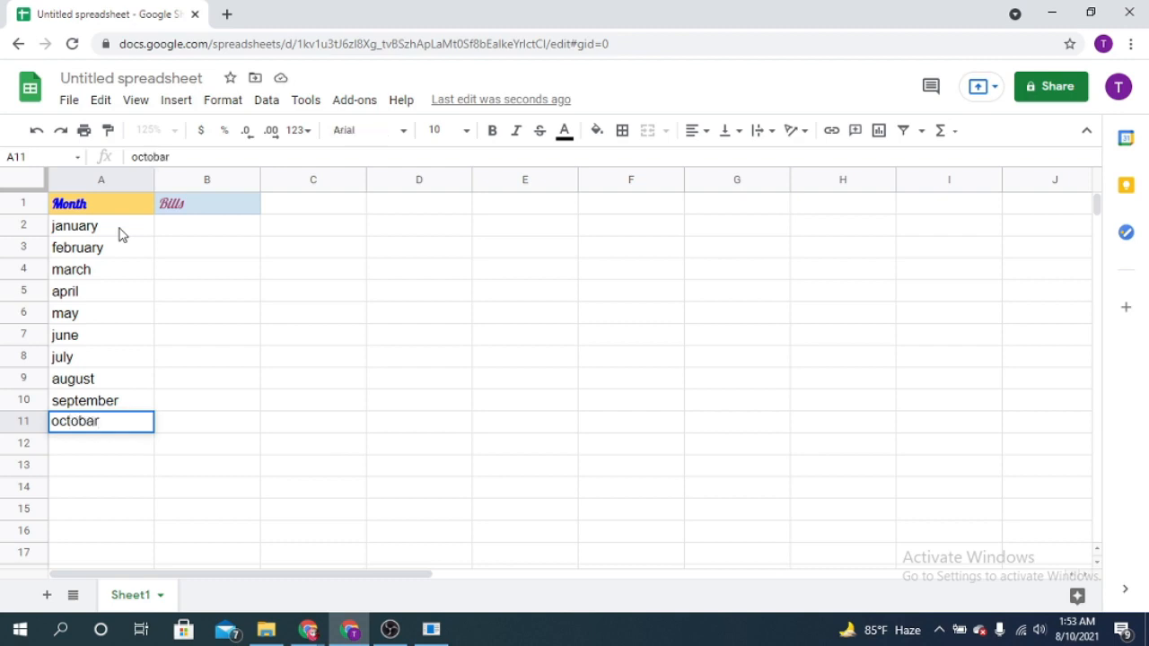
pyautogui.press('Return')
pyautogui.write('november')
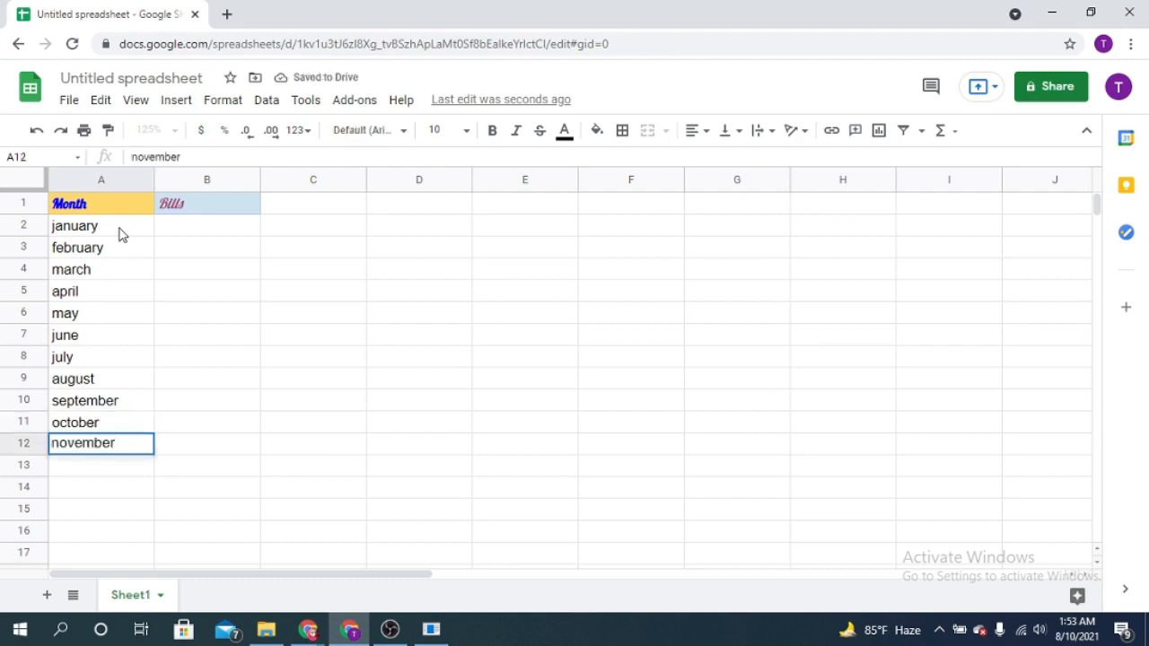
pyautogui.press('Return')
pyautogui.write('december')
pyautogui.press('Return')
# Step: Enter the bills 10000, 12000, 13000, 9000, 8000, 15000, 18000, 5000, 40000, 20000, 2000 and 10000 in cells B2 to B13
pyautogui.click(214, 231)
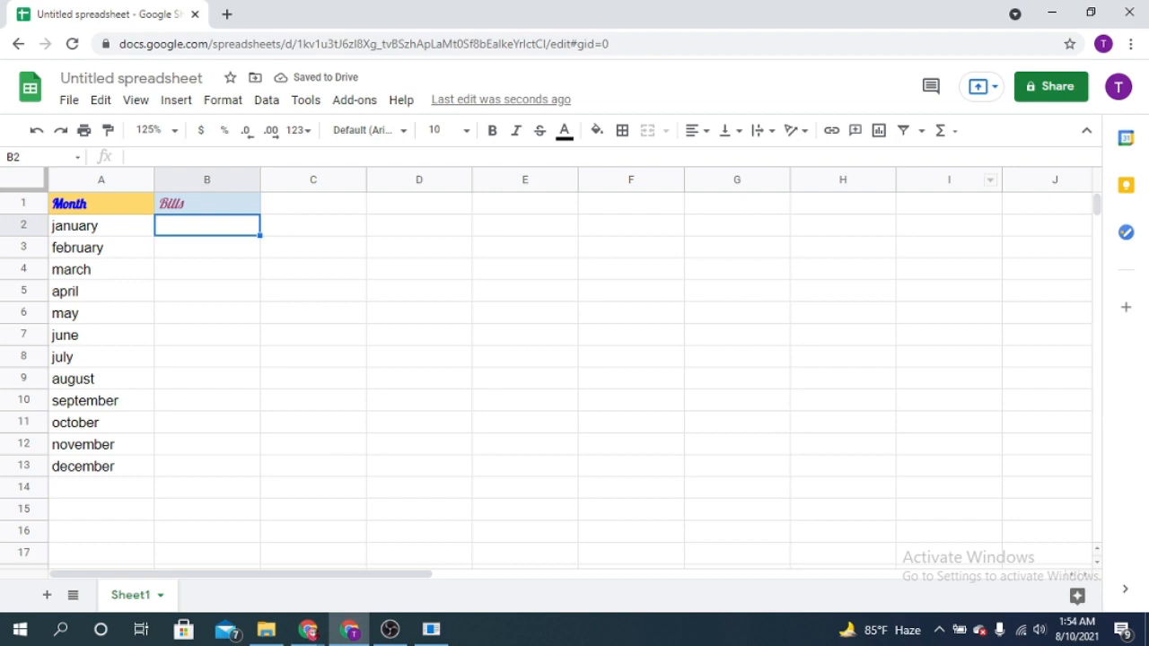
pyautogui.write('10000')
pyautogui.press('Return')
pyautogui.write('12000')
pyautogui.press('Return')
pyautogui.write('13000')
pyautogui.press('Return')
pyautogui.write('9000')
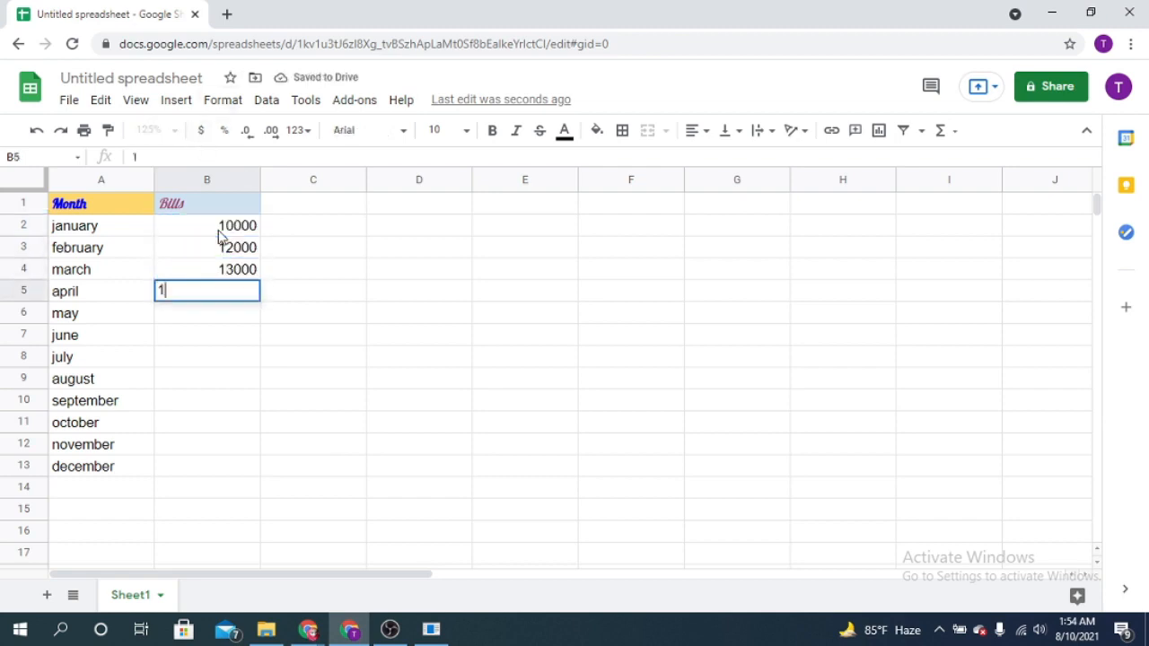
pyautogui.press('Return')
pyautogui.write('8000')
pyautogui.press('Return')
pyautogui.write('15000')
pyautogui.press('Return')
pyautogui.write('18000')
pyautogui.press('Return')
pyautogui.write('5000')
pyautogui.press('Return')
pyautogui.write('40000')
pyautogui.press('Return')
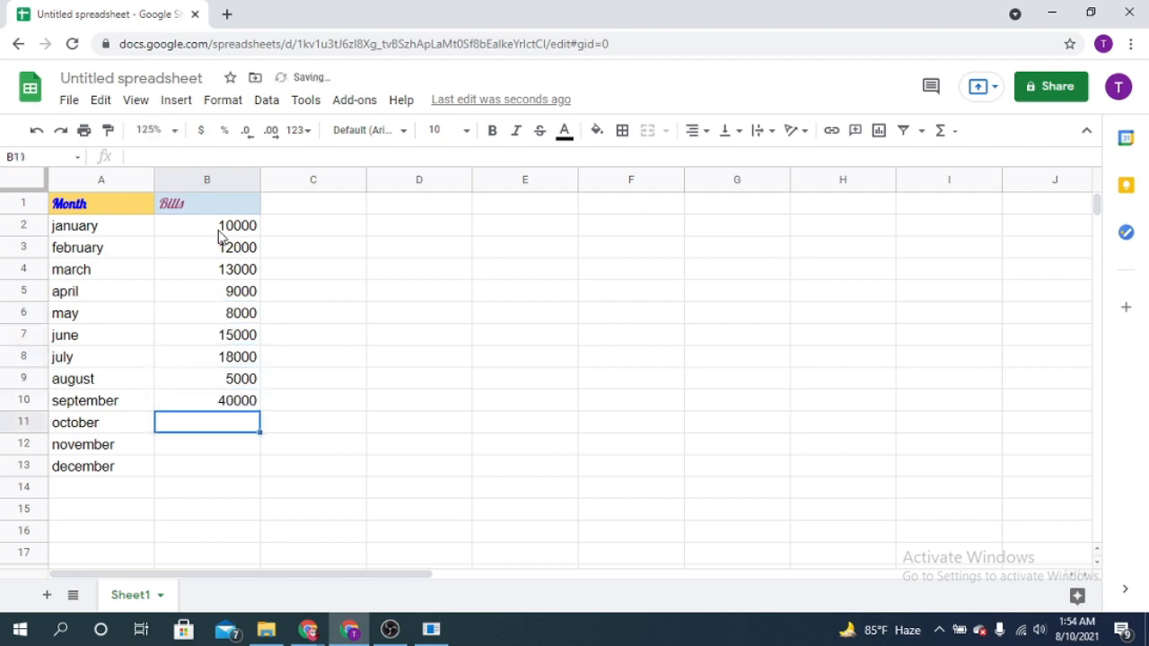
pyautogui.write('20000')
pyautogui.press('Return')
pyautogui.write('2000')
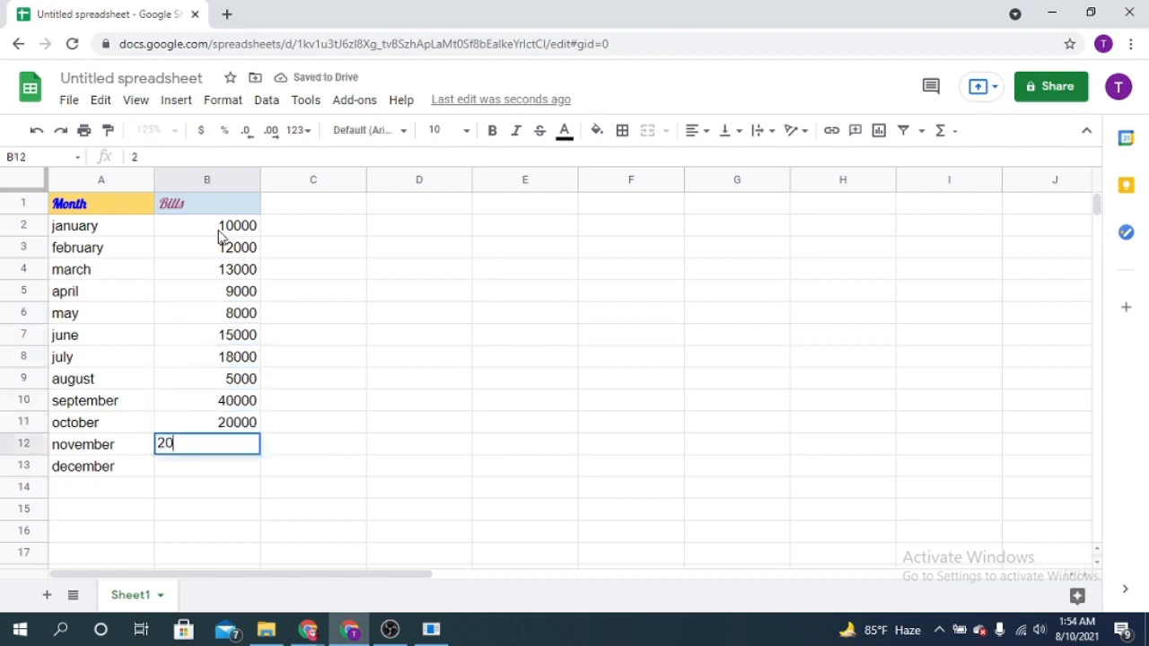
pyautogui.press('Return')
pyautogui.write('10,000')
pyautogui.press('Return')
# Step: Try the currency format on the January bill in cell B2 and undo it
pyautogui.click(208, 230)
pyautogui.click(202, 131)
pyautogui.hotkey('ctrl', 'z')
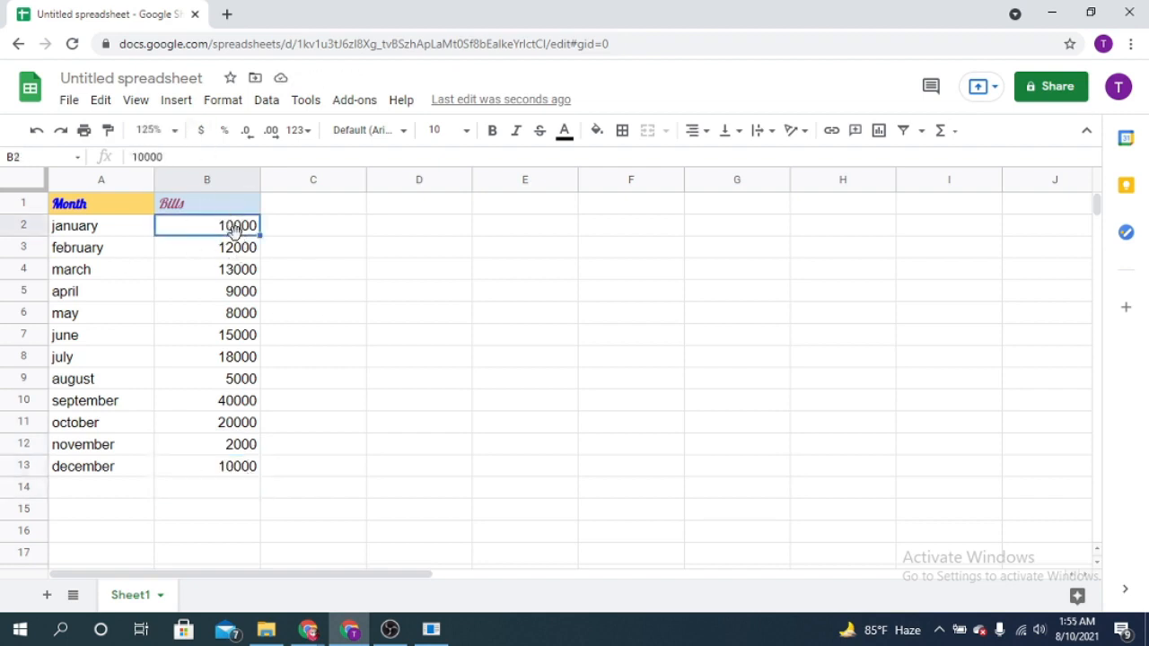
# Step: Format all the bills in cells B2:B13 as currency
pyautogui.keyDown('shift'); pyautogui.click(241, 473); pyautogui.keyUp('shift')
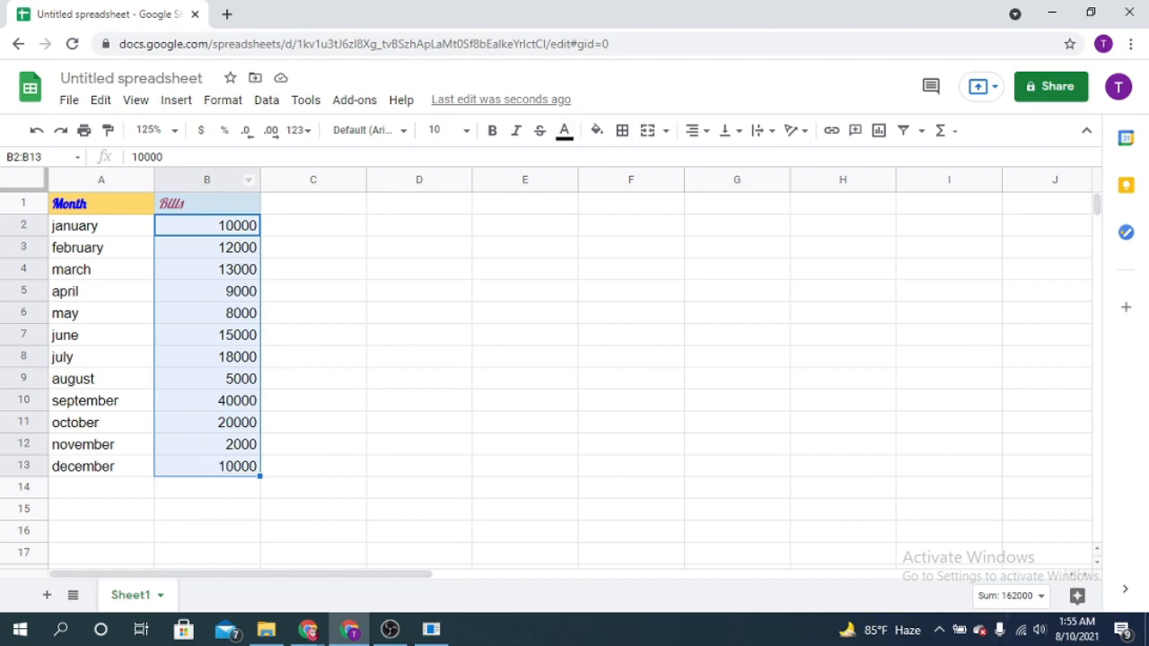
pyautogui.click(202, 133)
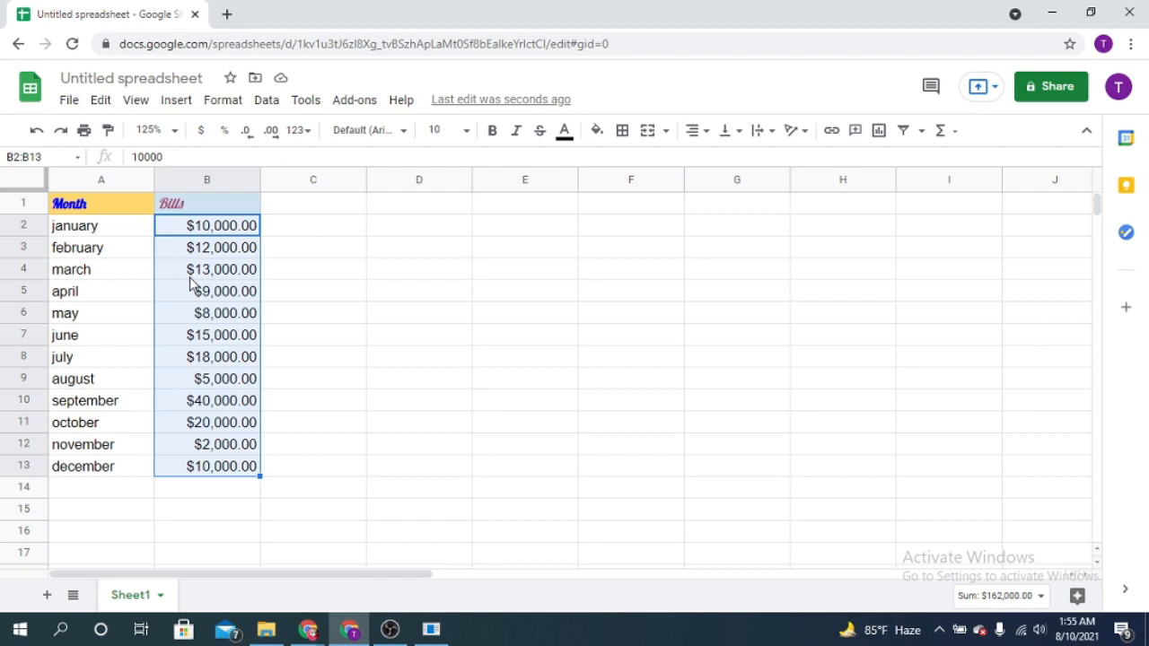
# Step: Try the percent format on the bills in B2:B13, reducing their decimal places to none, raising them to four and returning to none
pyautogui.click(225, 130)
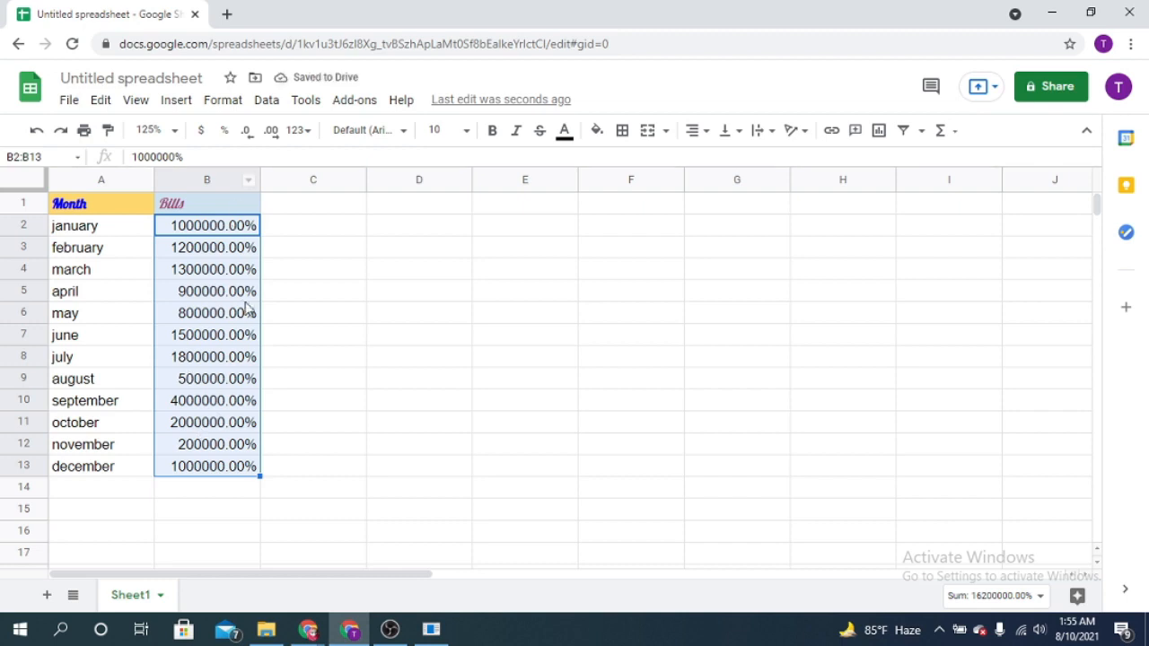
pyautogui.click(251, 133)
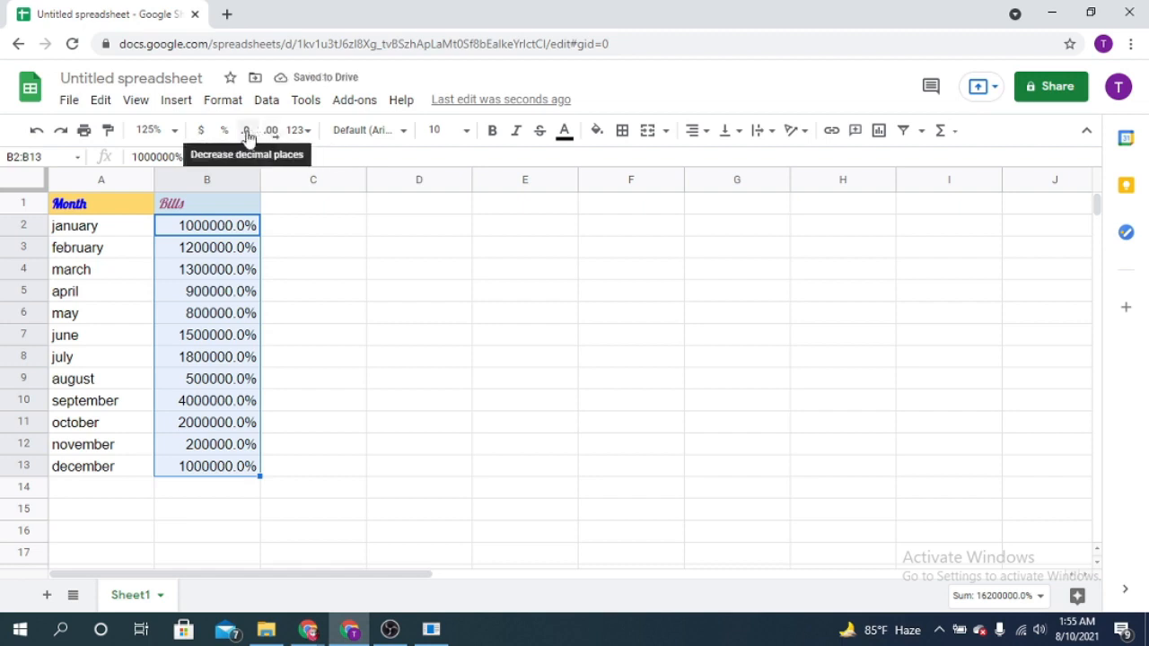
pyautogui.click(247, 135)
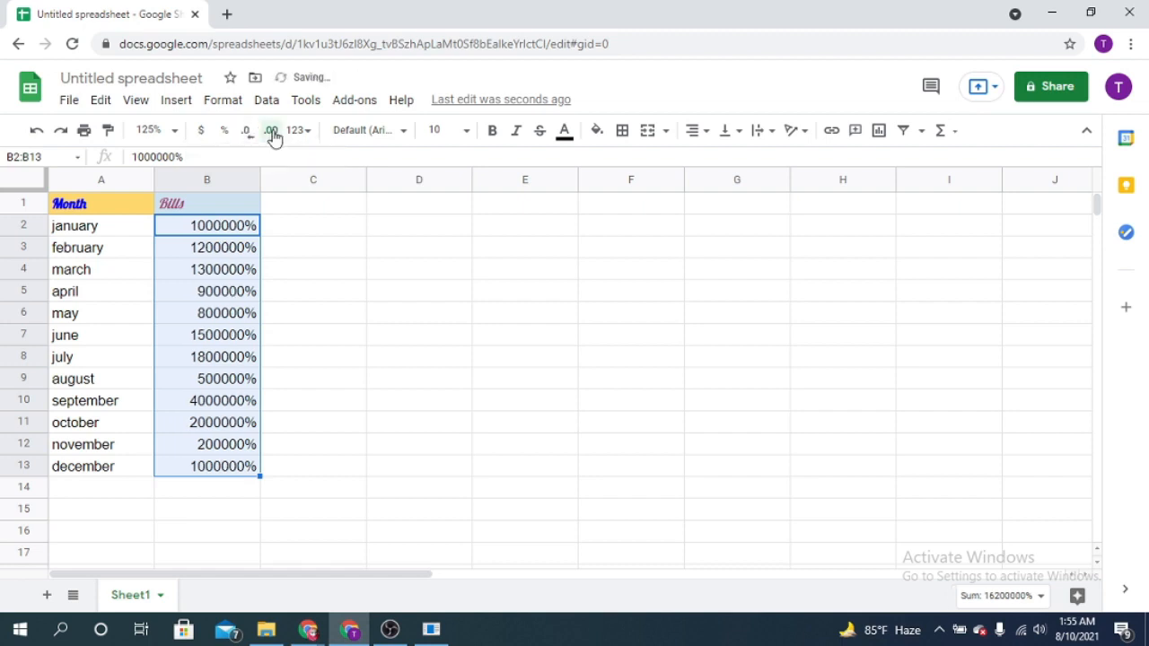
pyautogui.click(272, 133)
pyautogui.click(272, 133)
pyautogui.click(272, 132)
pyautogui.click(272, 133)
pyautogui.click(246, 133)
pyautogui.click(246, 133)
pyautogui.click(246, 133)
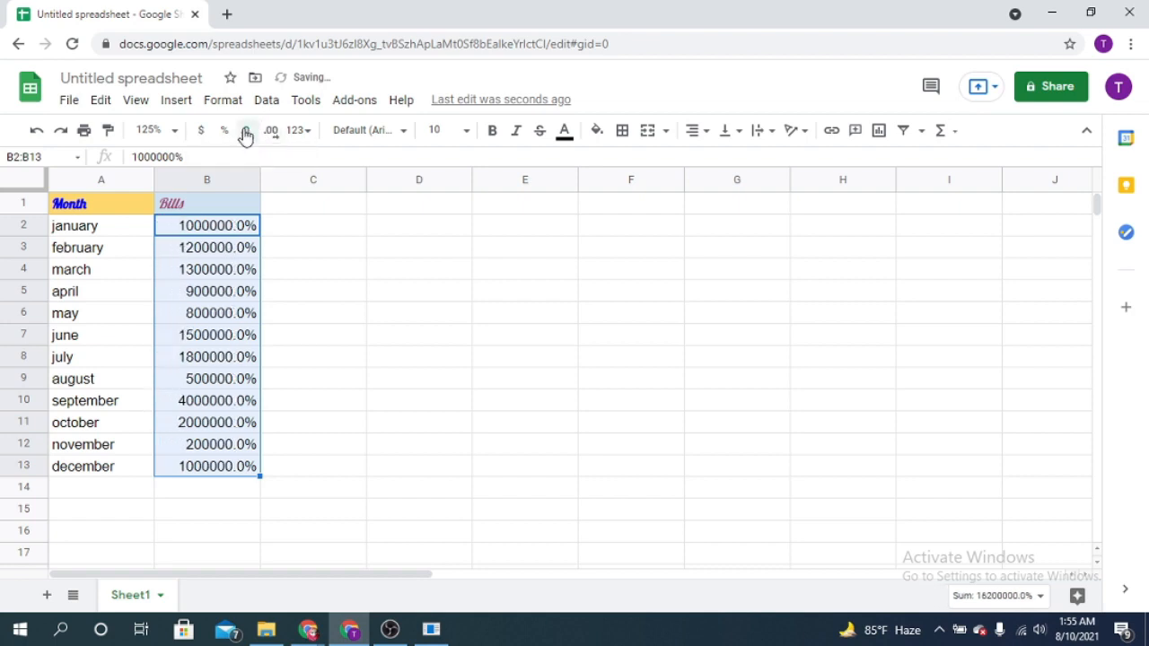
pyautogui.click(246, 133)
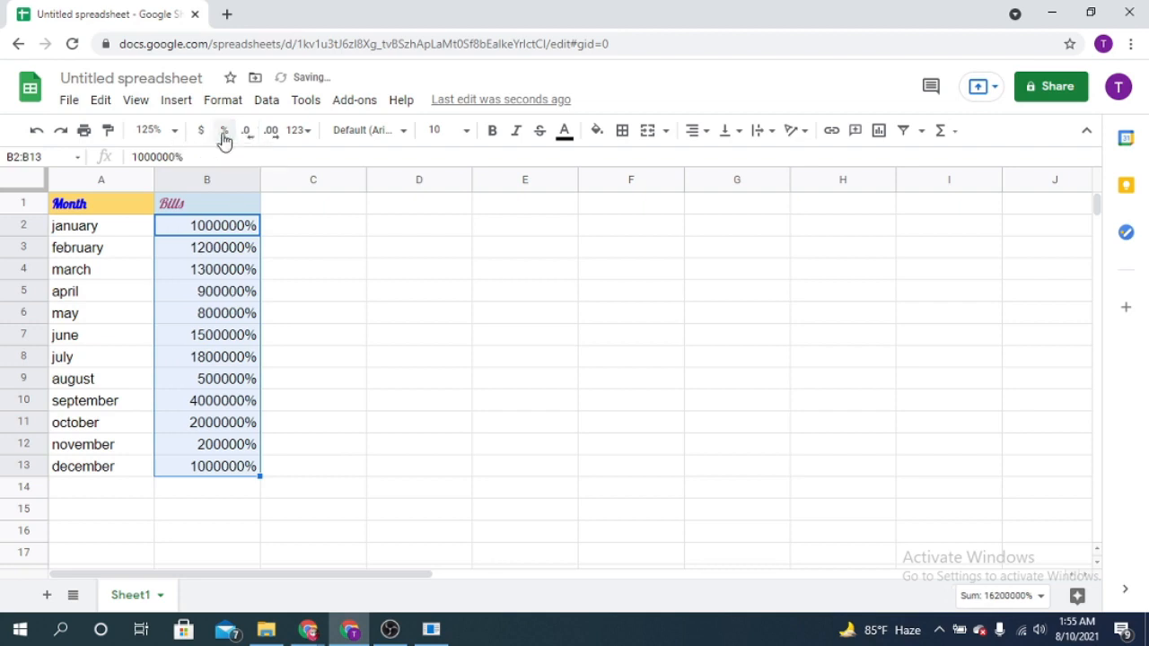
# Step: Change the bills in cells B2:B13 to the Number format
pyautogui.click(225, 132)
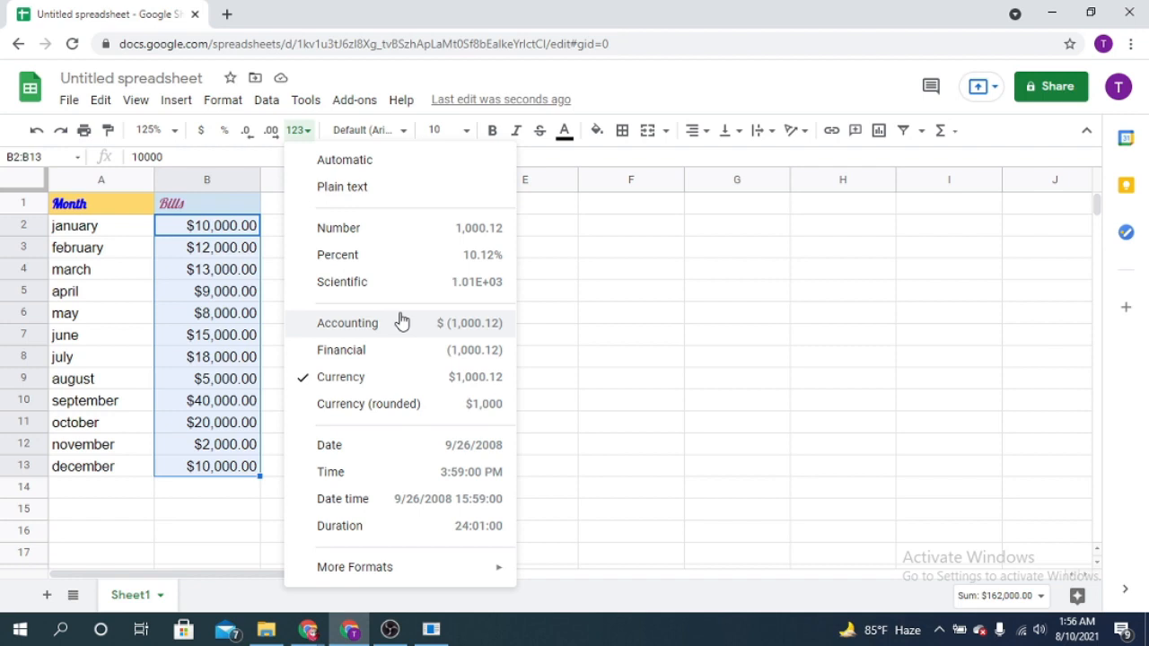
pyautogui.click(404, 235)
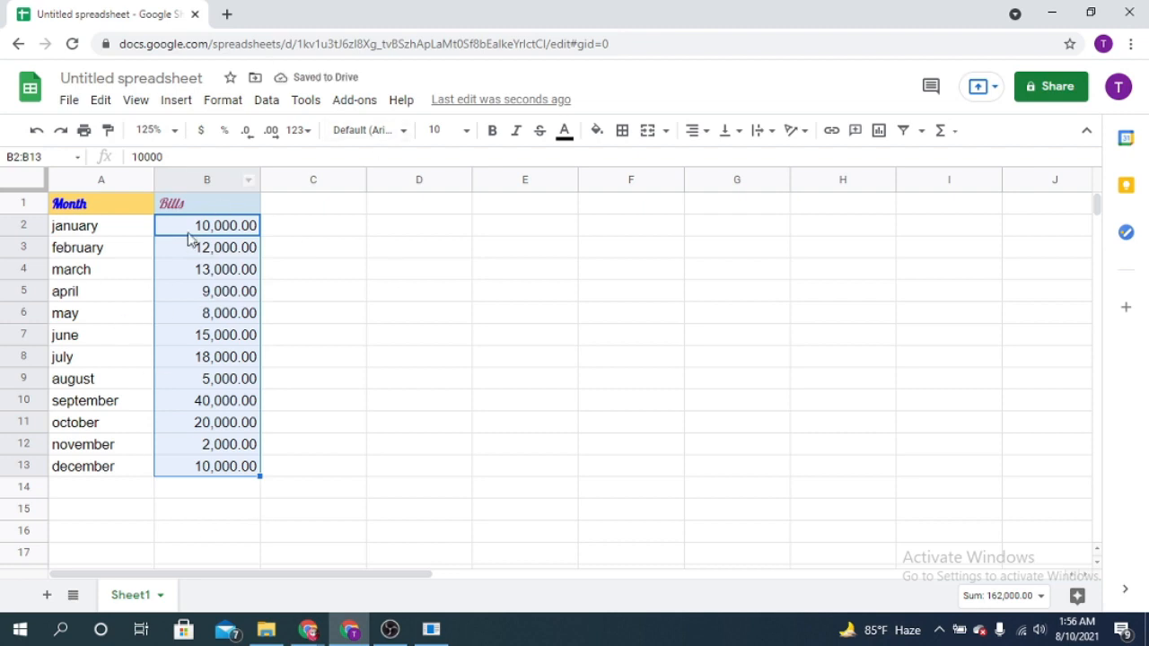
# Step: Try the Percent, Scientific, Accounting and Currency (rounded) formats in turn on the bills in cells B2:B13
pyautogui.click(305, 131)
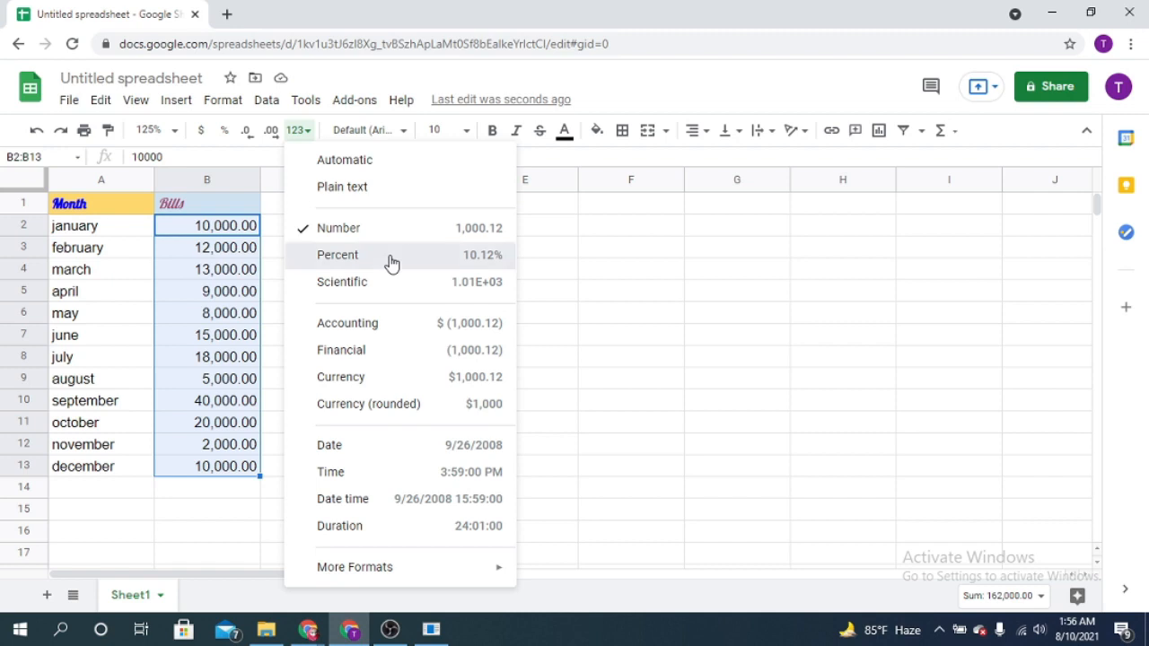
pyautogui.click(392, 262)
pyautogui.click(303, 133)
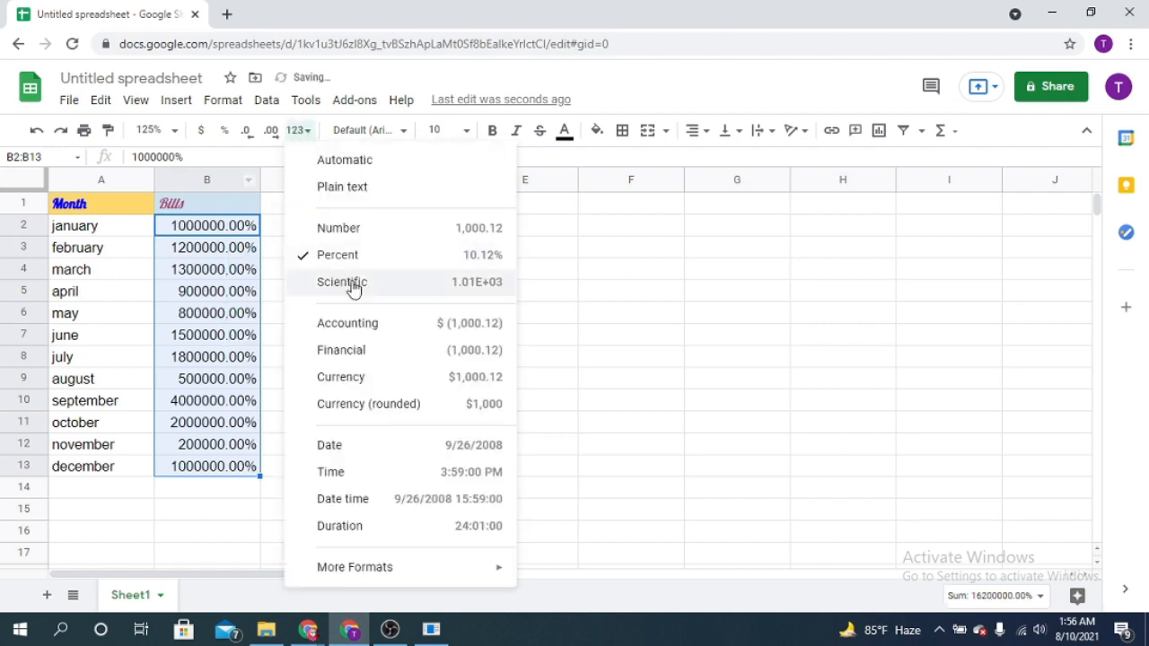
pyautogui.click(397, 287)
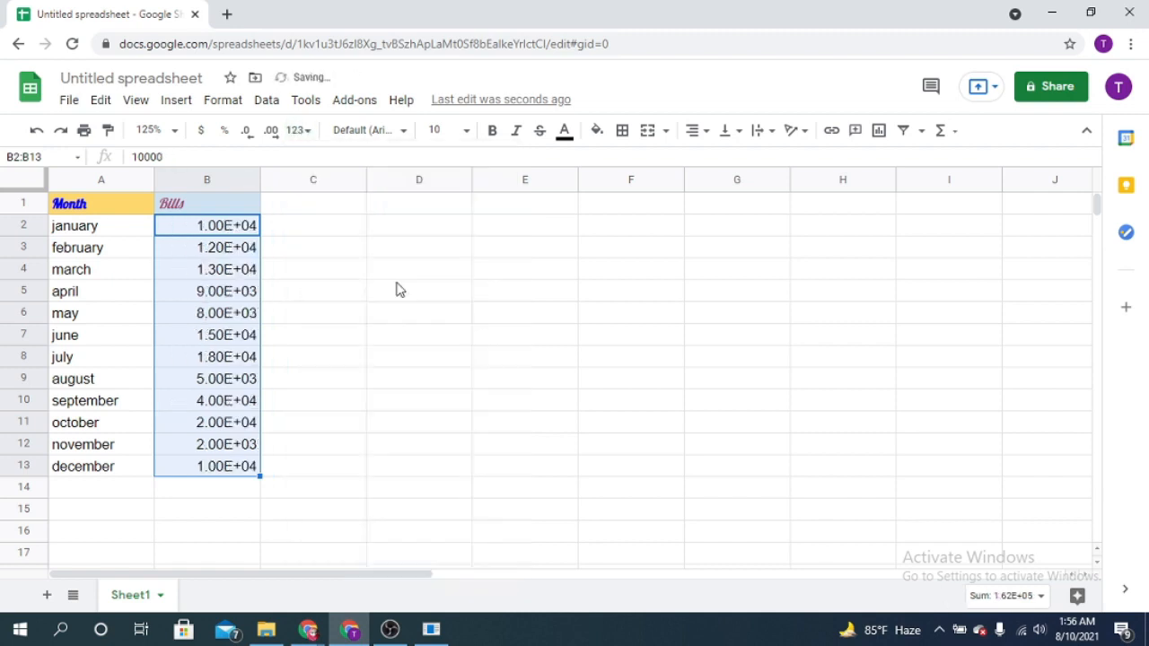
pyautogui.click(298, 131)
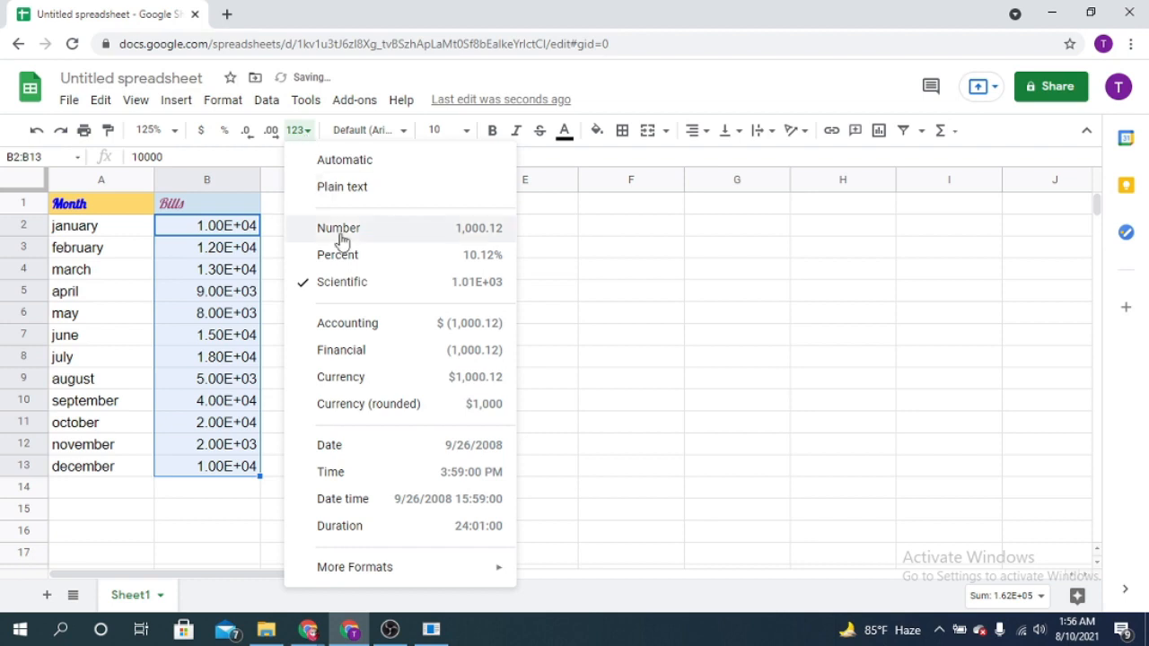
pyautogui.click(407, 333)
pyautogui.click(306, 135)
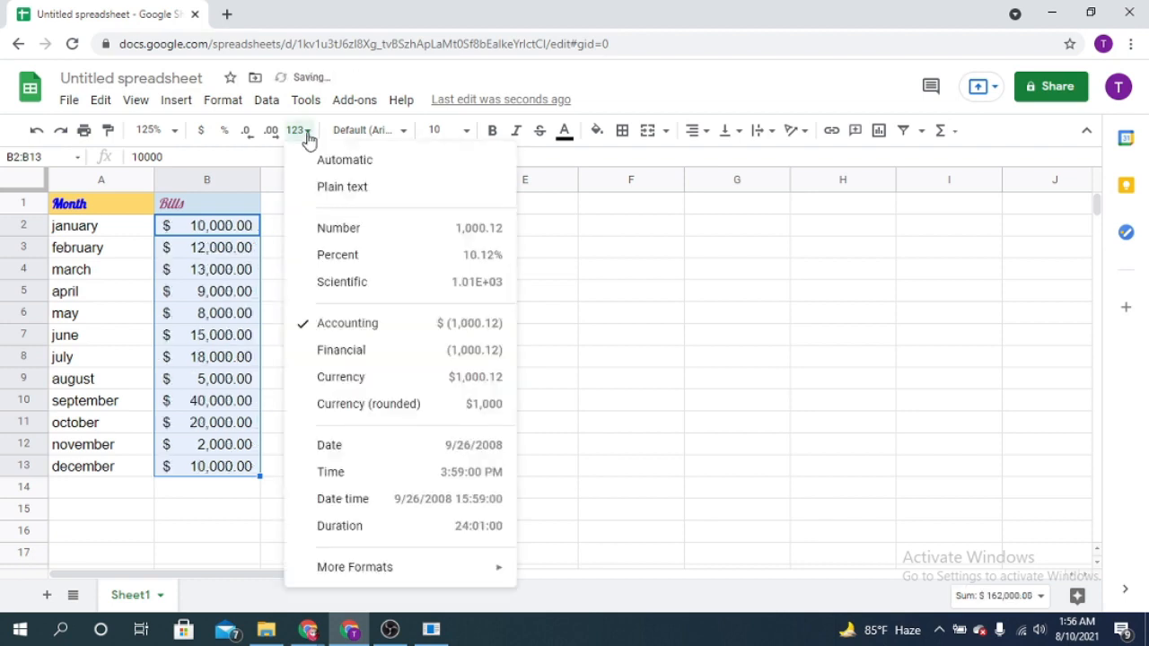
pyautogui.click(426, 408)
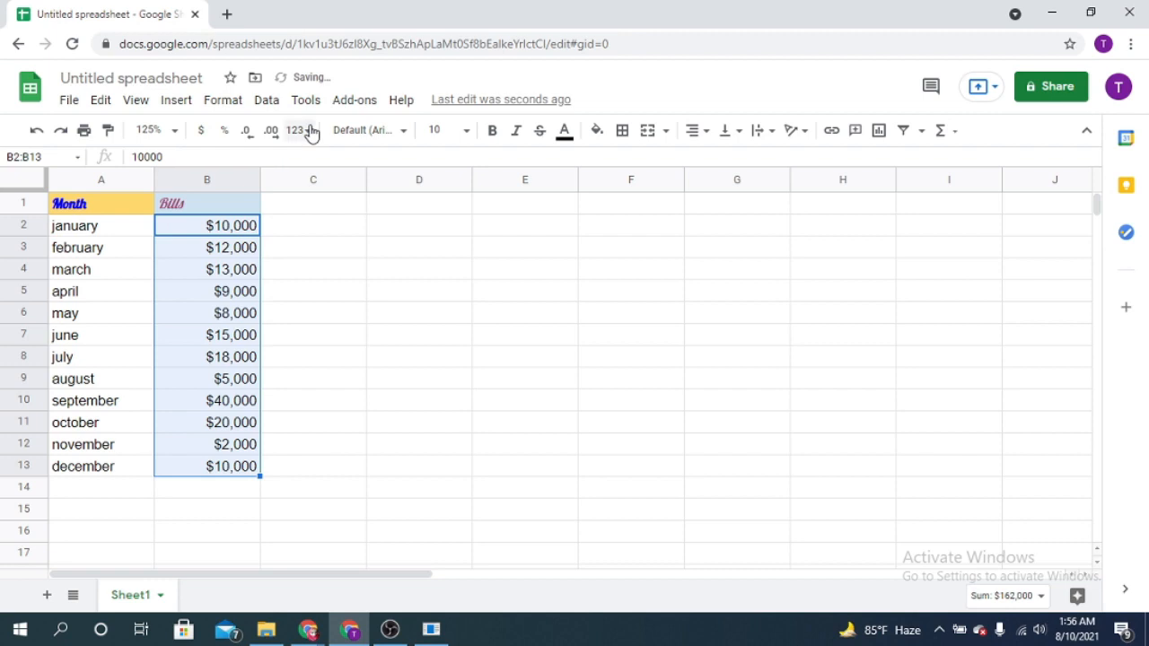
# Step: Try the Date, Time and Duration formats on the bills in cells B2:B13, returning them to the Number format
pyautogui.click(311, 132)
pyautogui.click(400, 451)
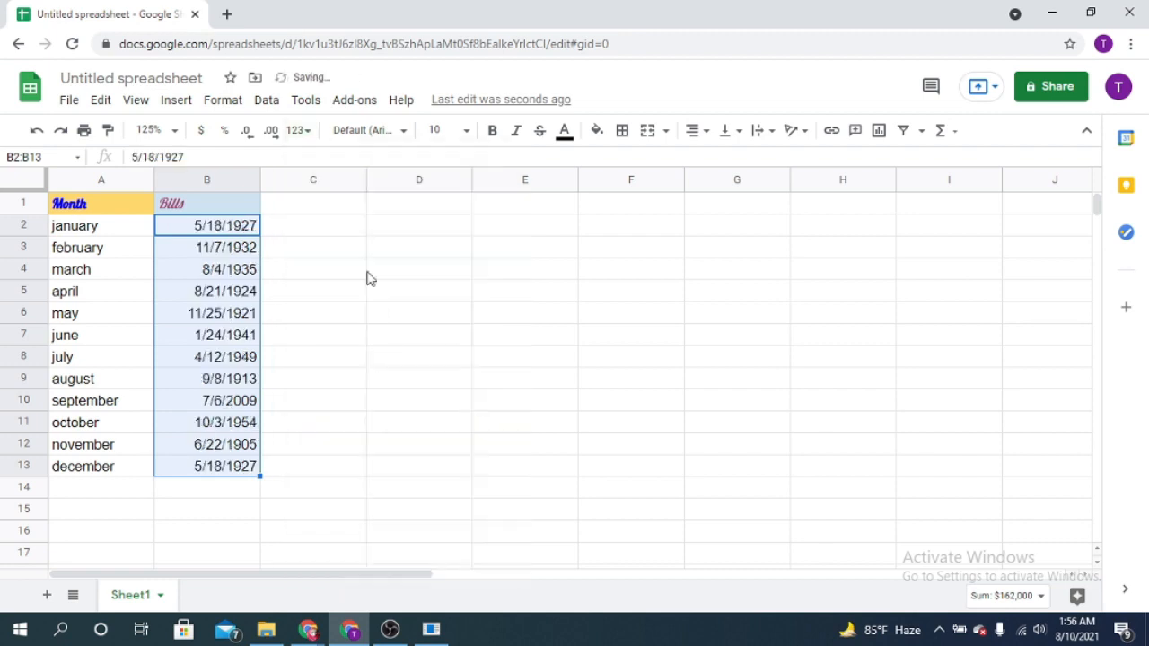
pyautogui.click(306, 132)
pyautogui.click(384, 484)
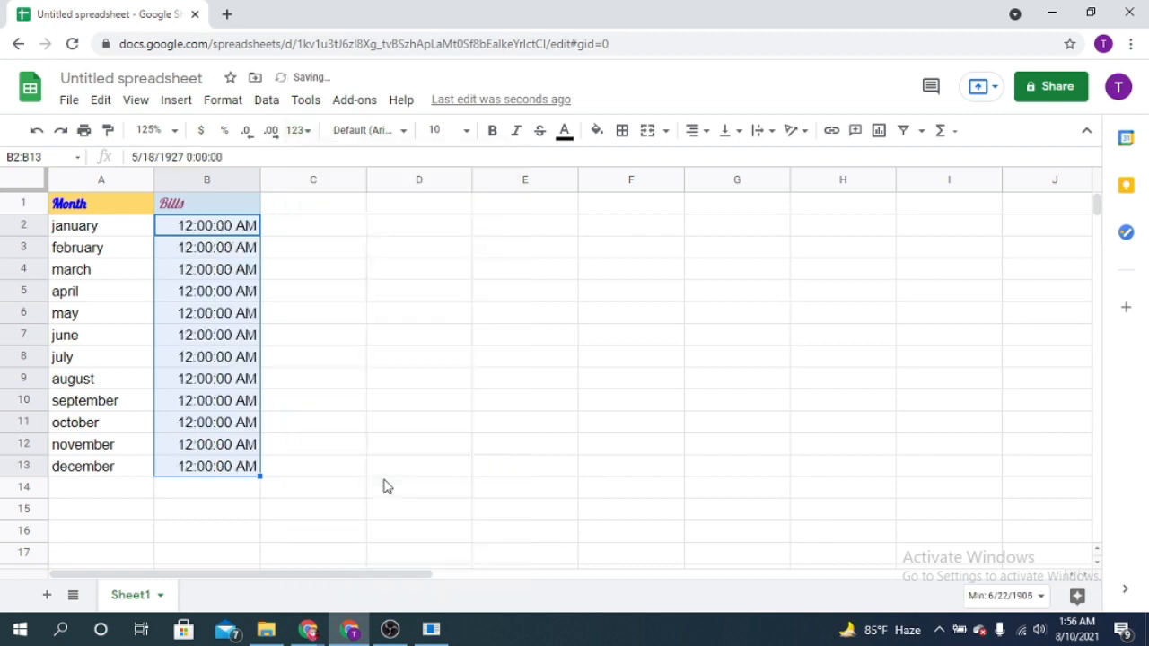
pyautogui.click(306, 132)
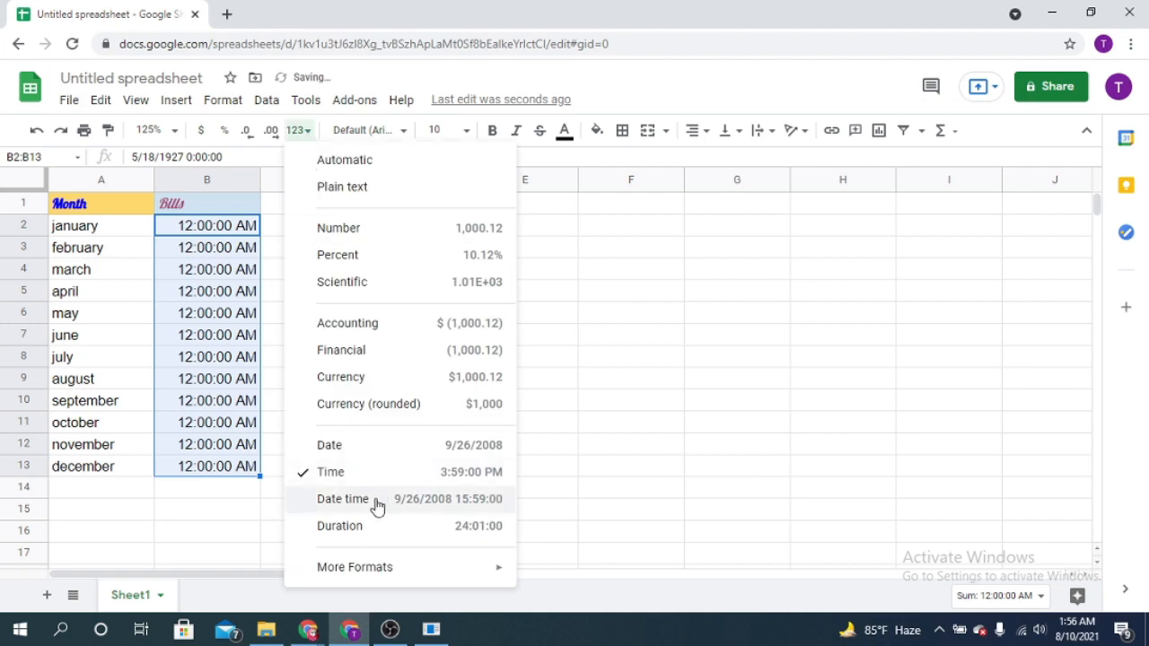
pyautogui.click(372, 528)
pyautogui.click(308, 133)
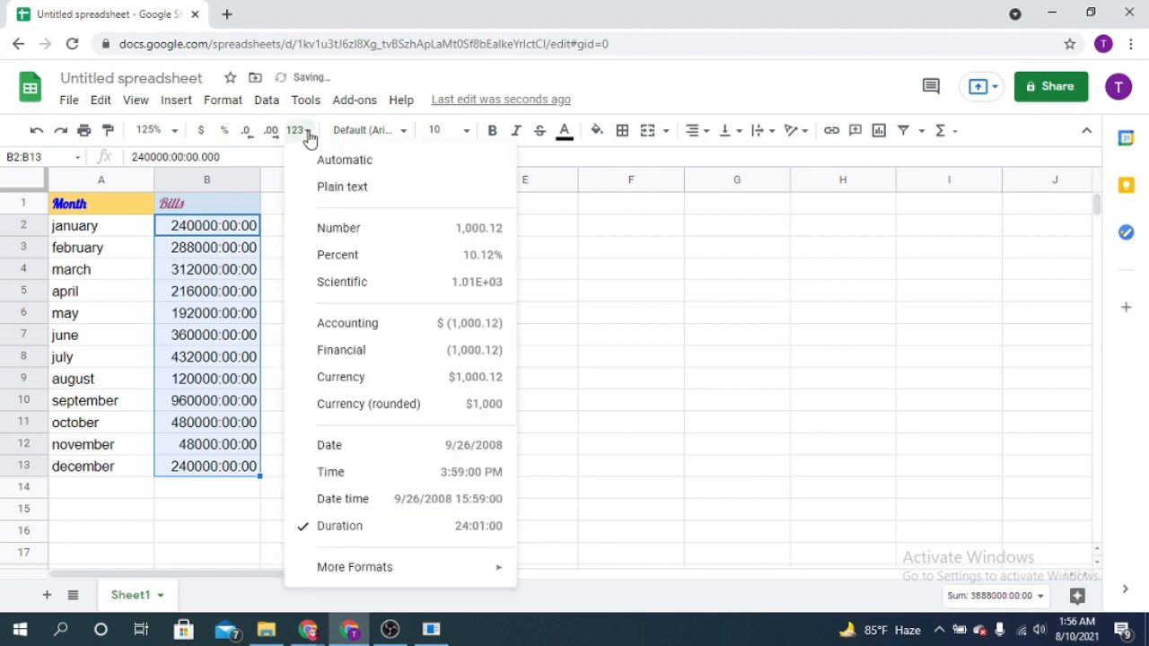
pyautogui.click(354, 235)
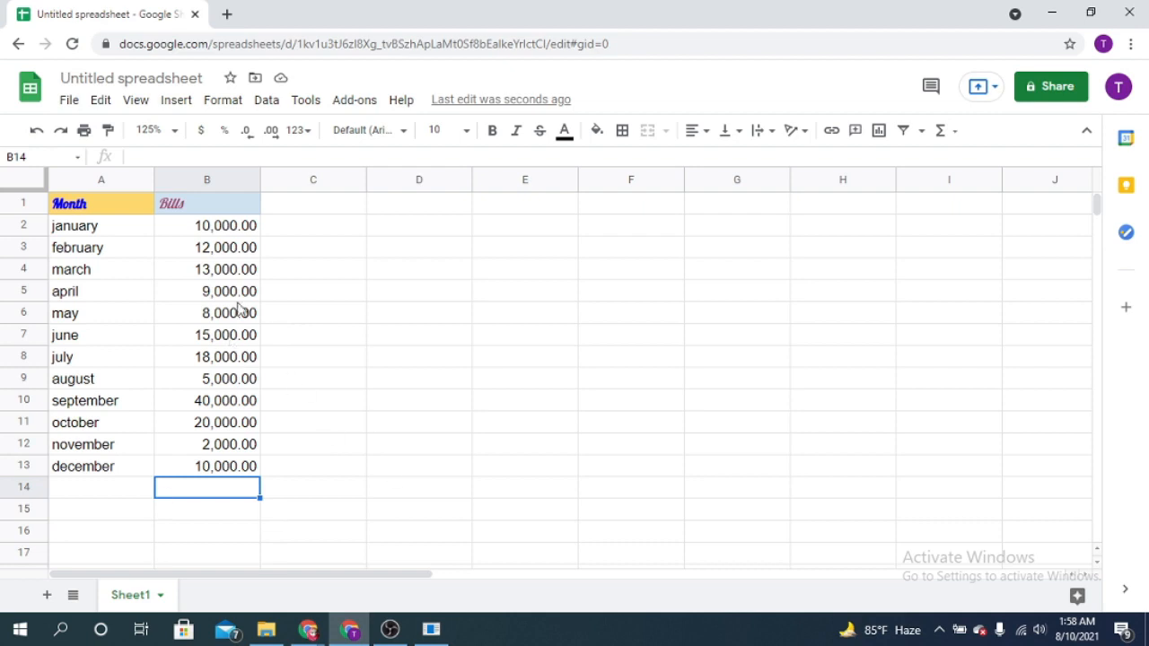
pyautogui.click(241, 230)
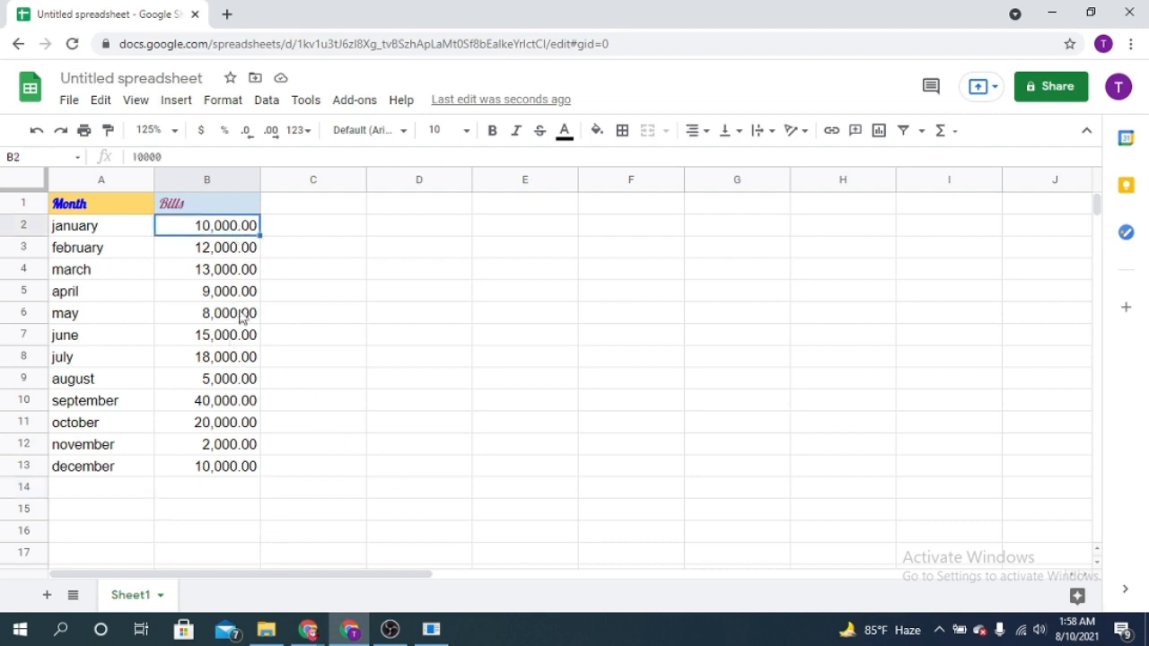
pyautogui.keyDown('shift'); pyautogui.click(231, 467); pyautogui.keyUp('shift')
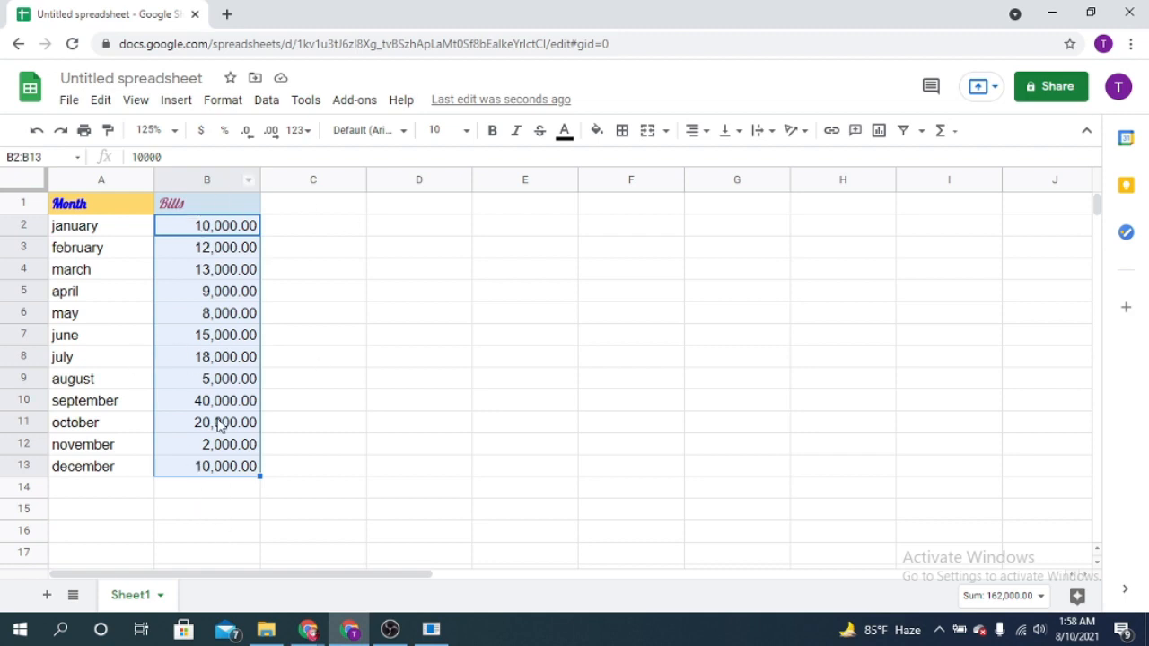
# Step: Add up the January, February and March bills in cell B14 with the formula =SUM(B2,B3,B4)
pyautogui.click(226, 492)
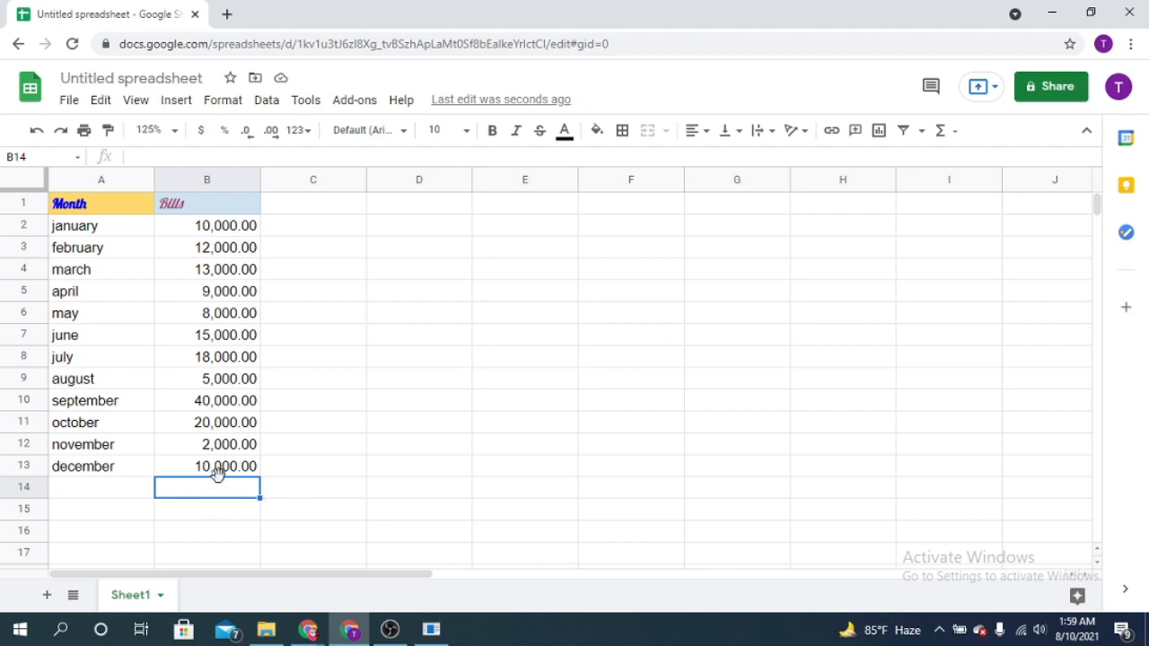
pyautogui.click(173, 155)
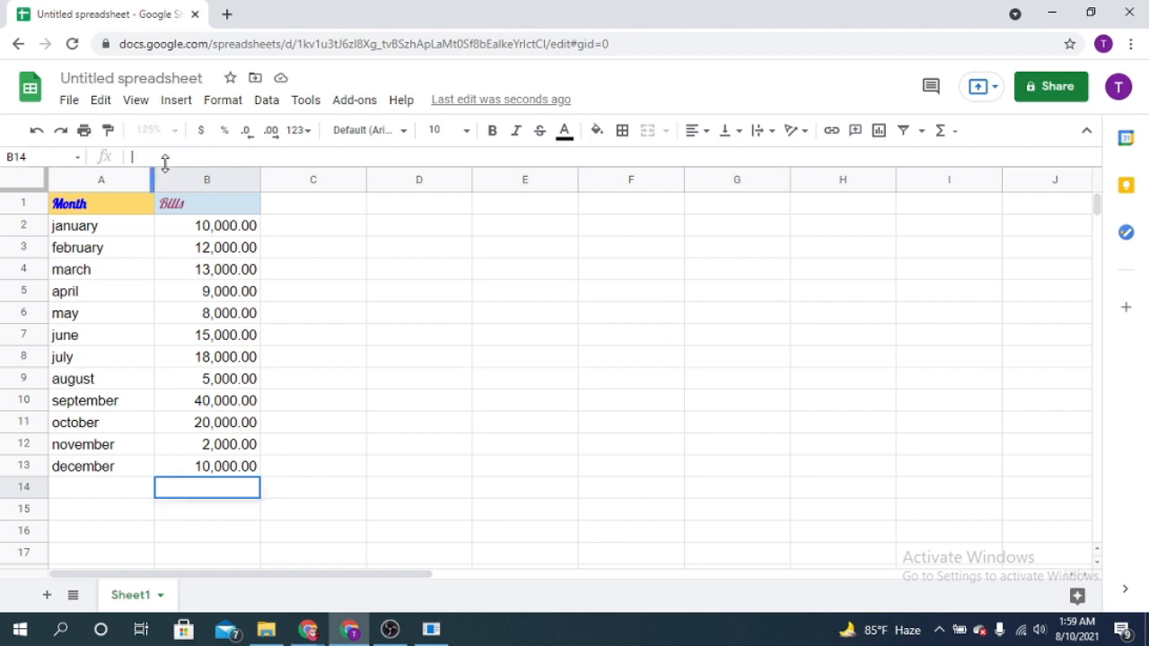
pyautogui.write('=')
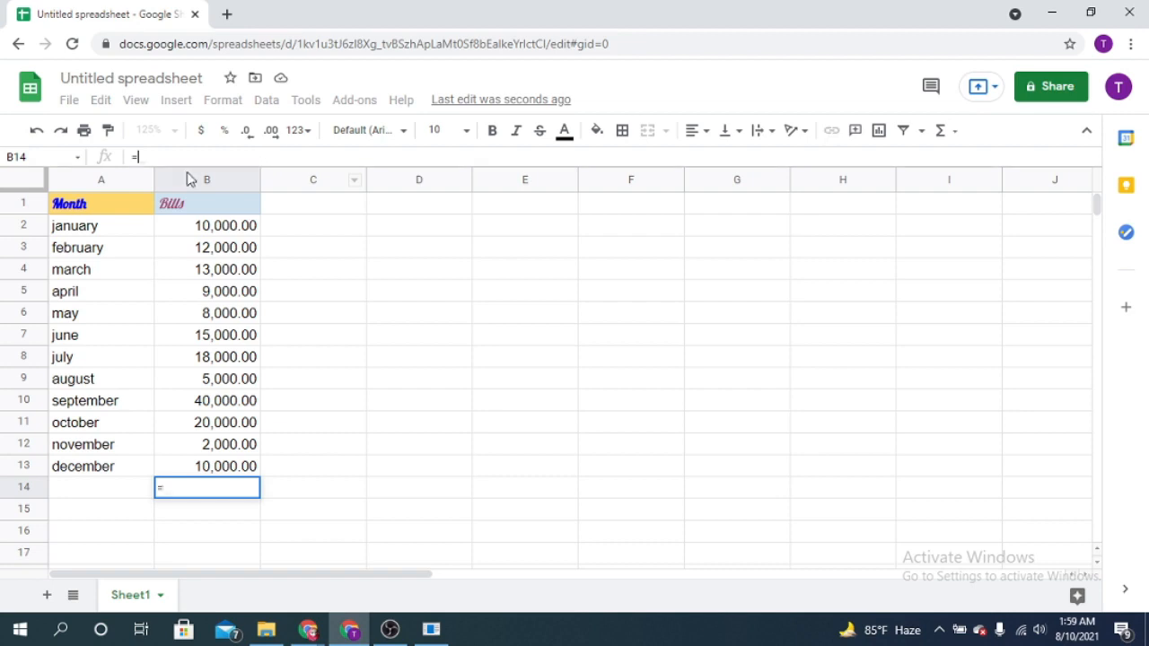
pyautogui.write('S')
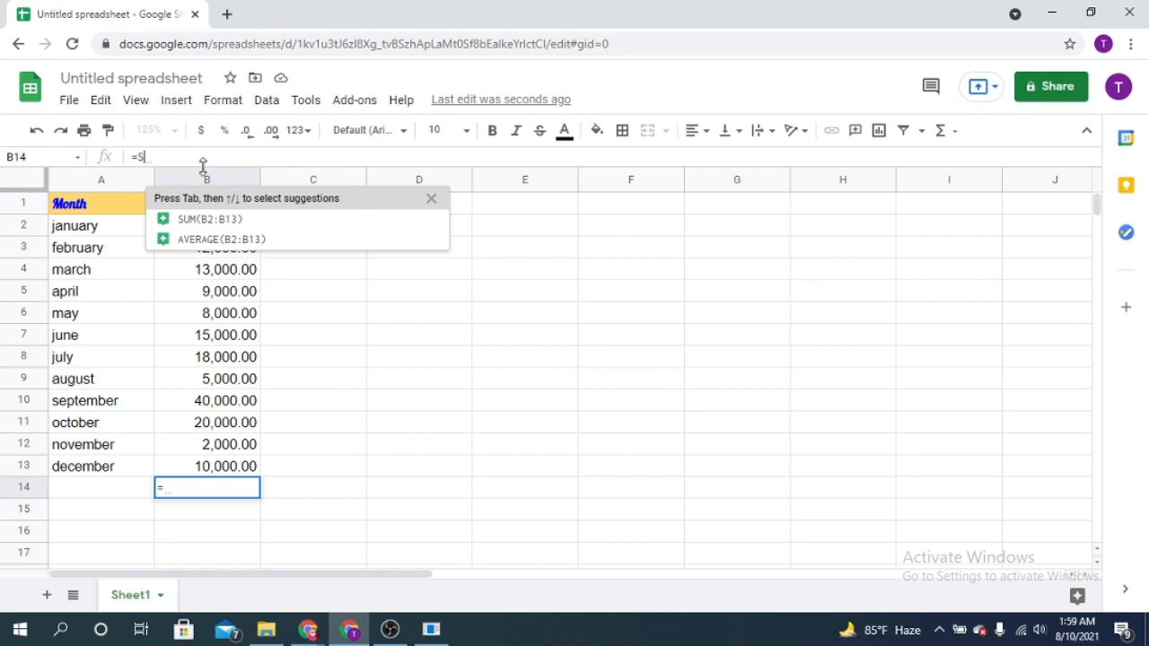
pyautogui.write('UM')
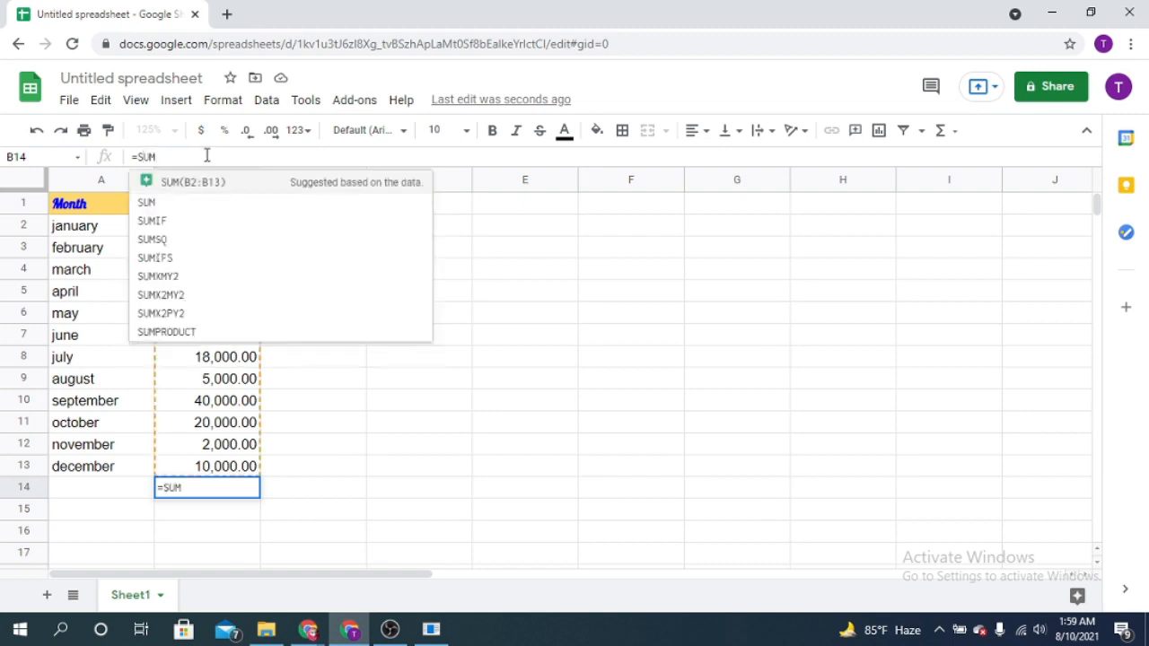
pyautogui.write('(')
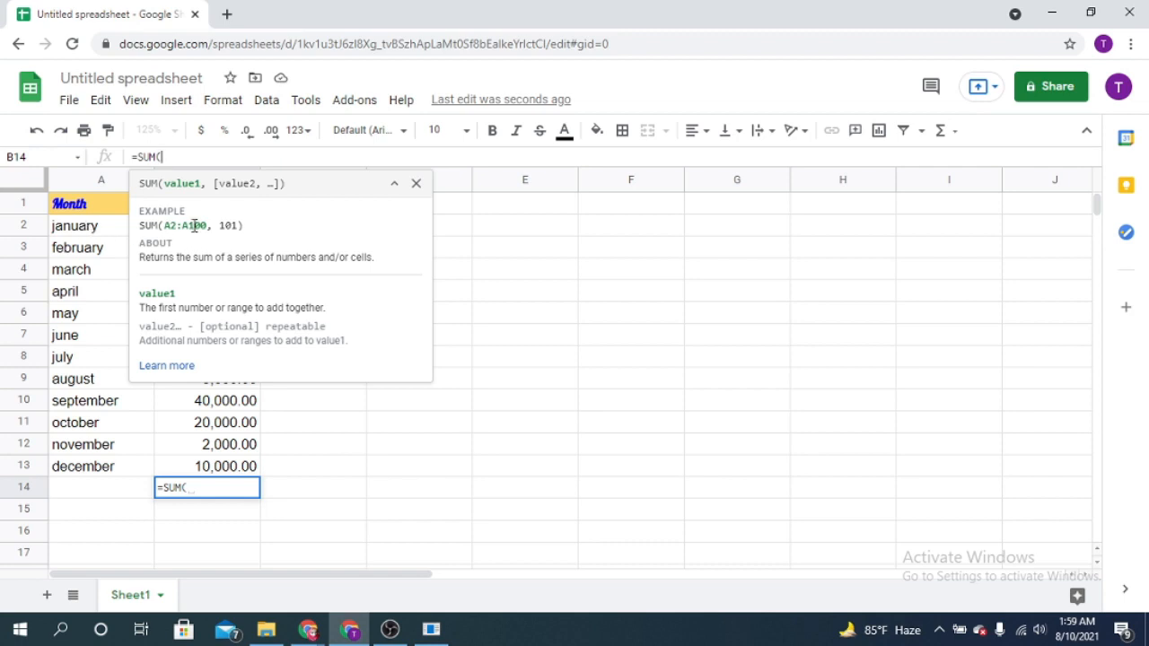
pyautogui.press('BackSpace')
pyautogui.write('(')
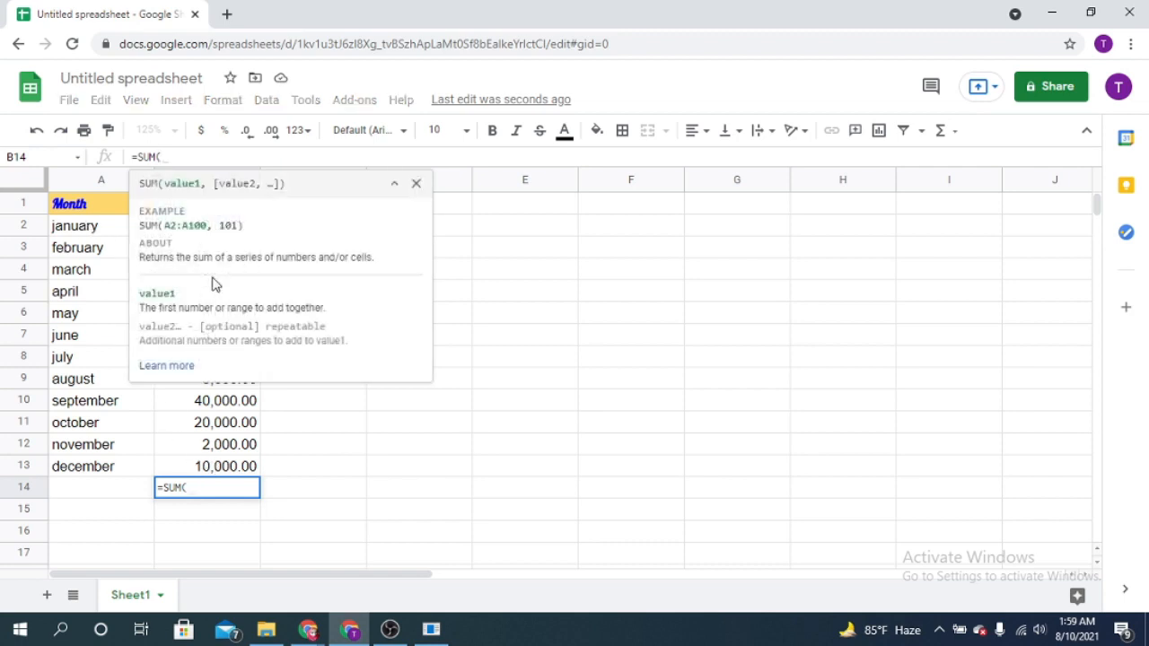
pyautogui.write('B')
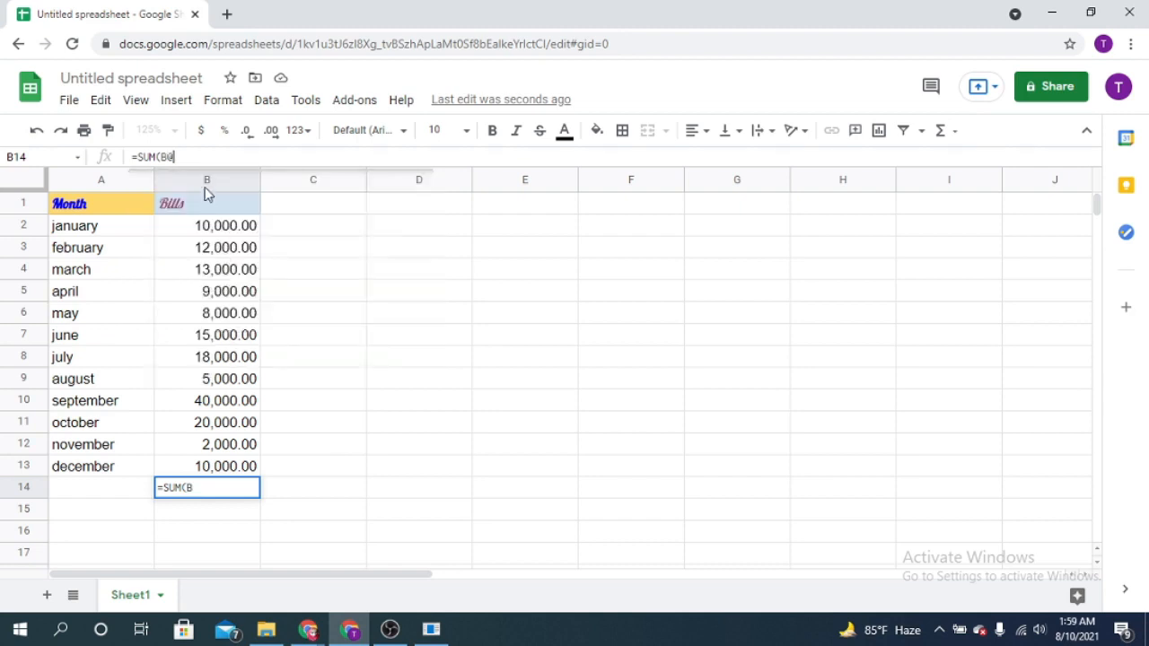
pyautogui.press('BackSpace')
pyautogui.press('BackSpace')
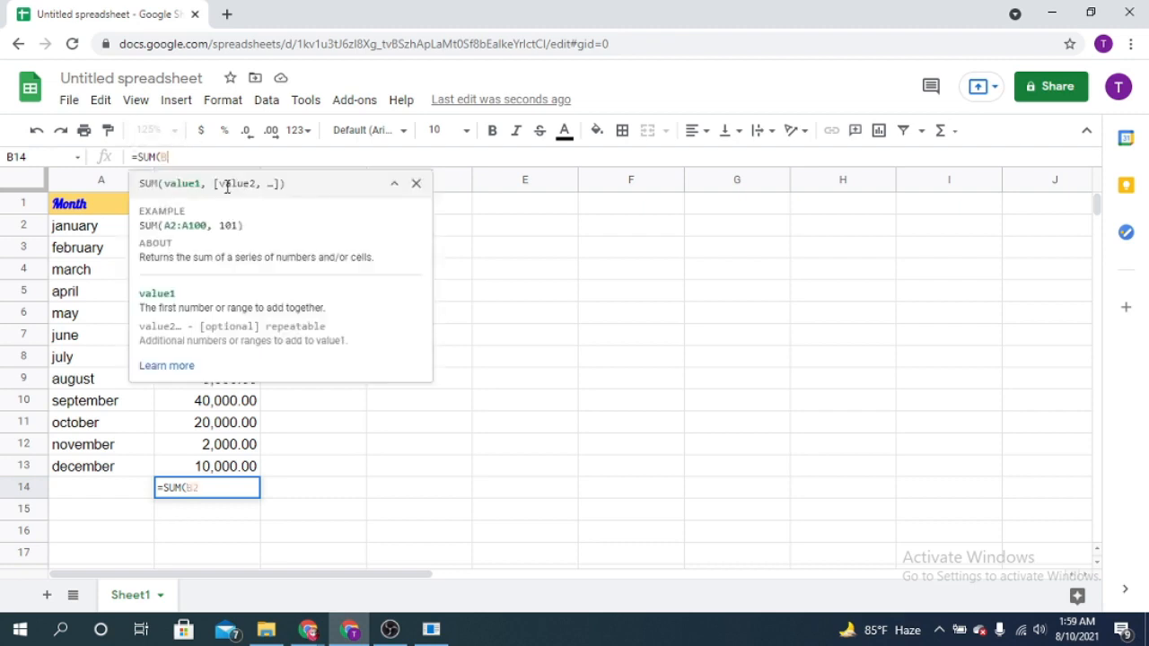
pyautogui.write('B2')
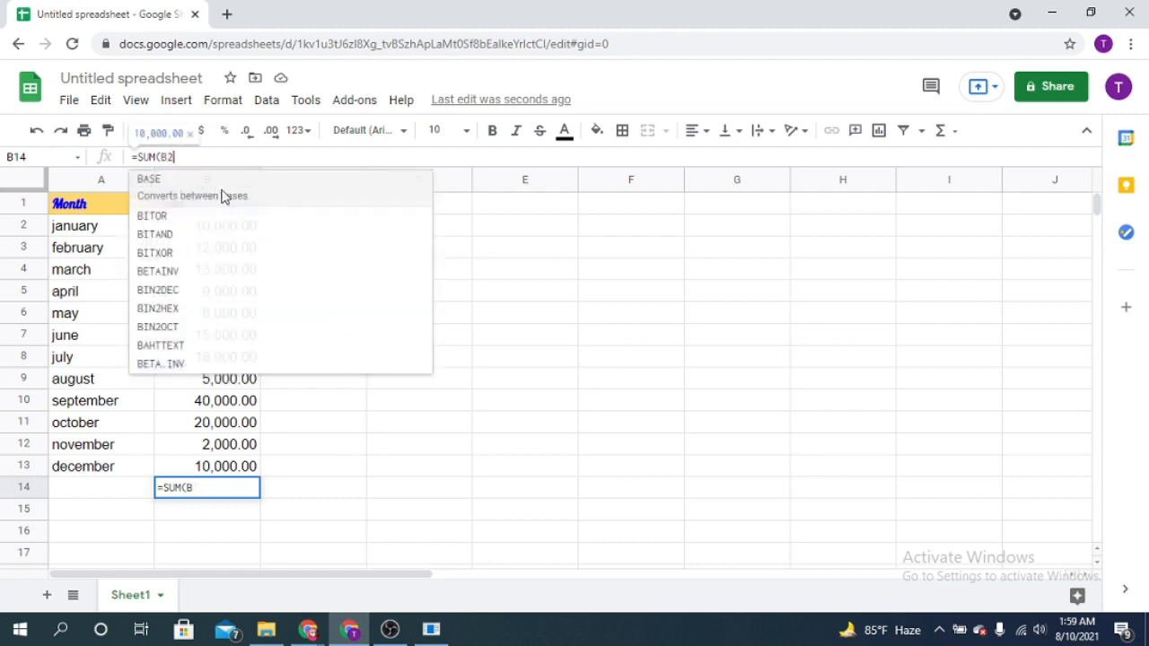
pyautogui.write(',')
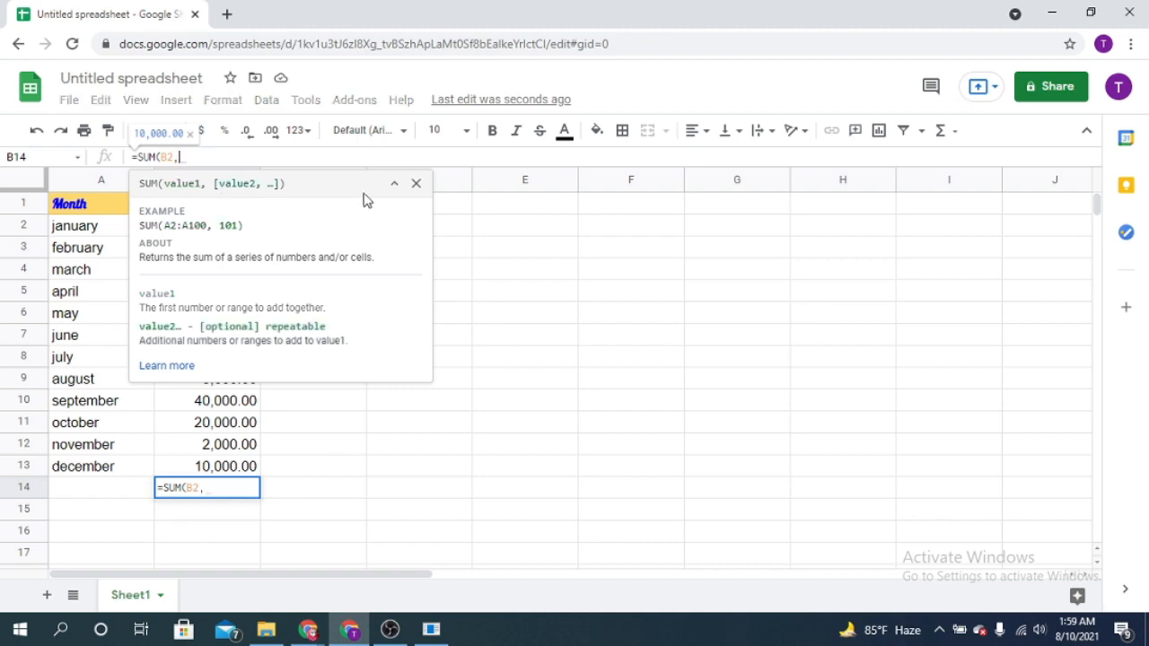
pyautogui.write('B')
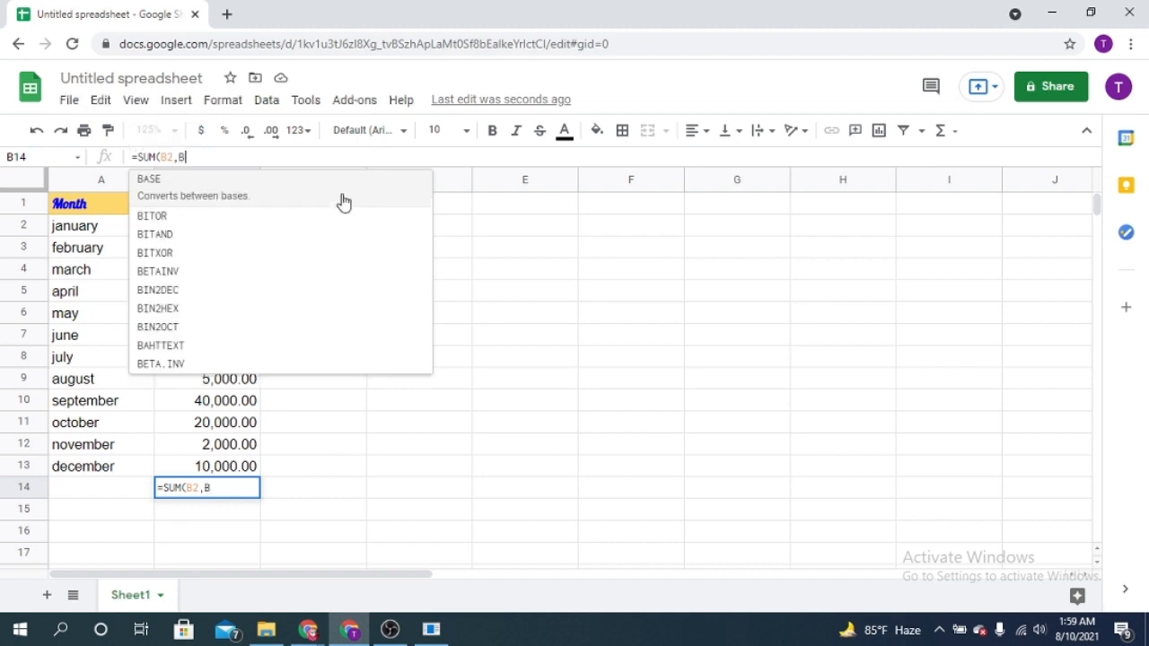
pyautogui.write('3,')
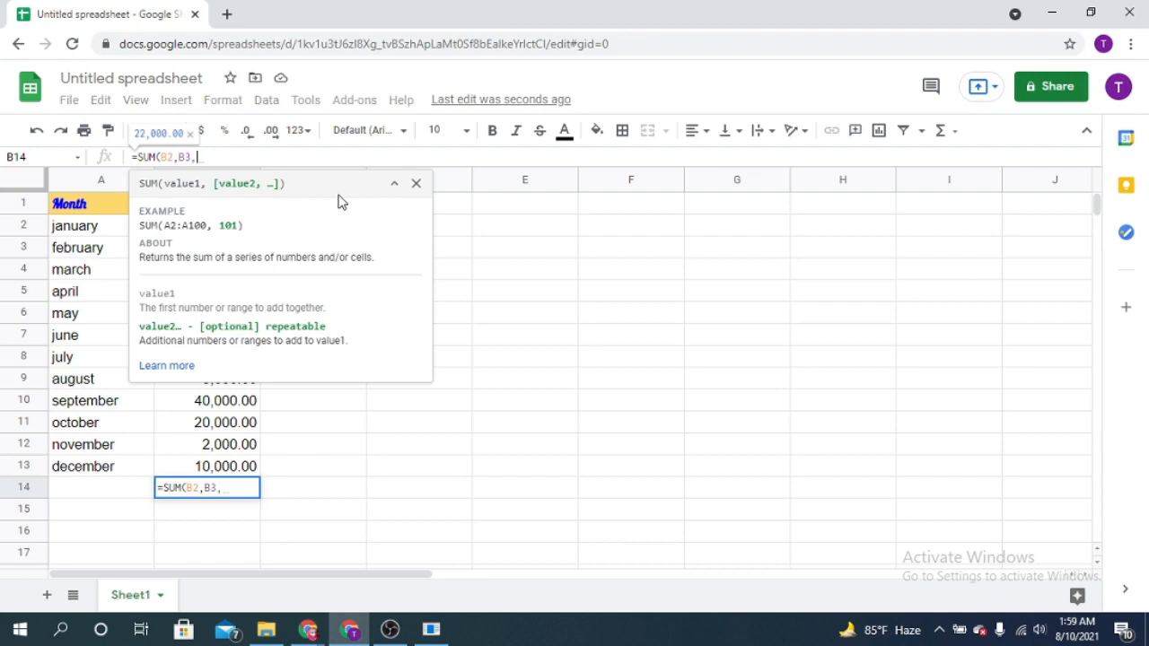
pyautogui.write('B4)')
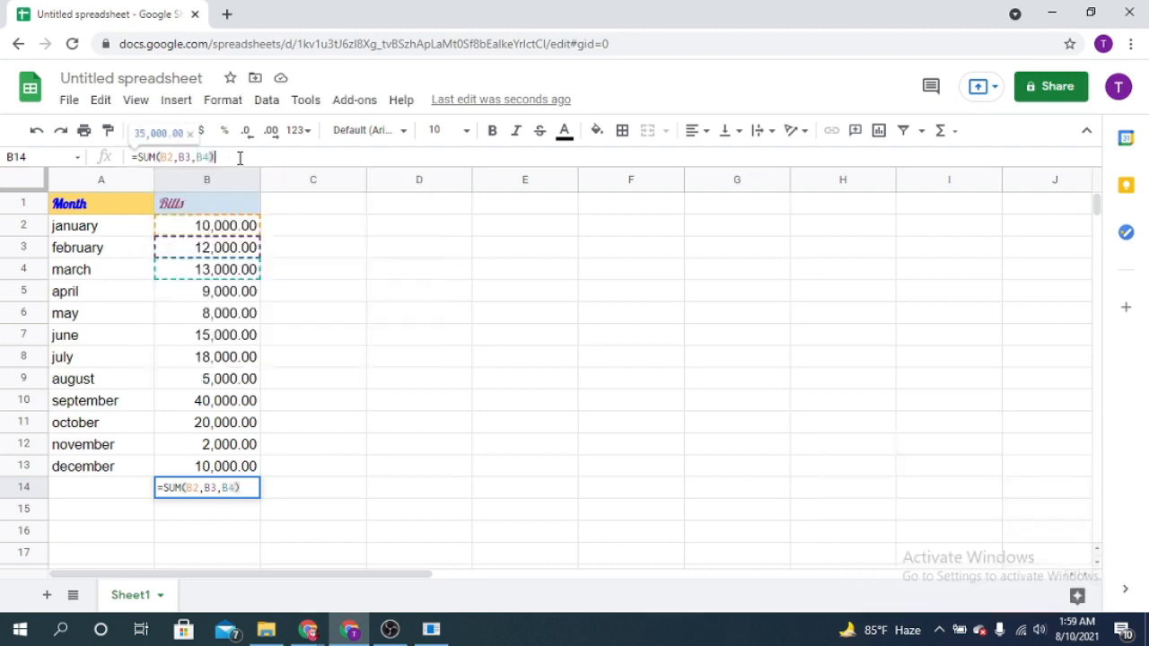
pyautogui.press('Return')
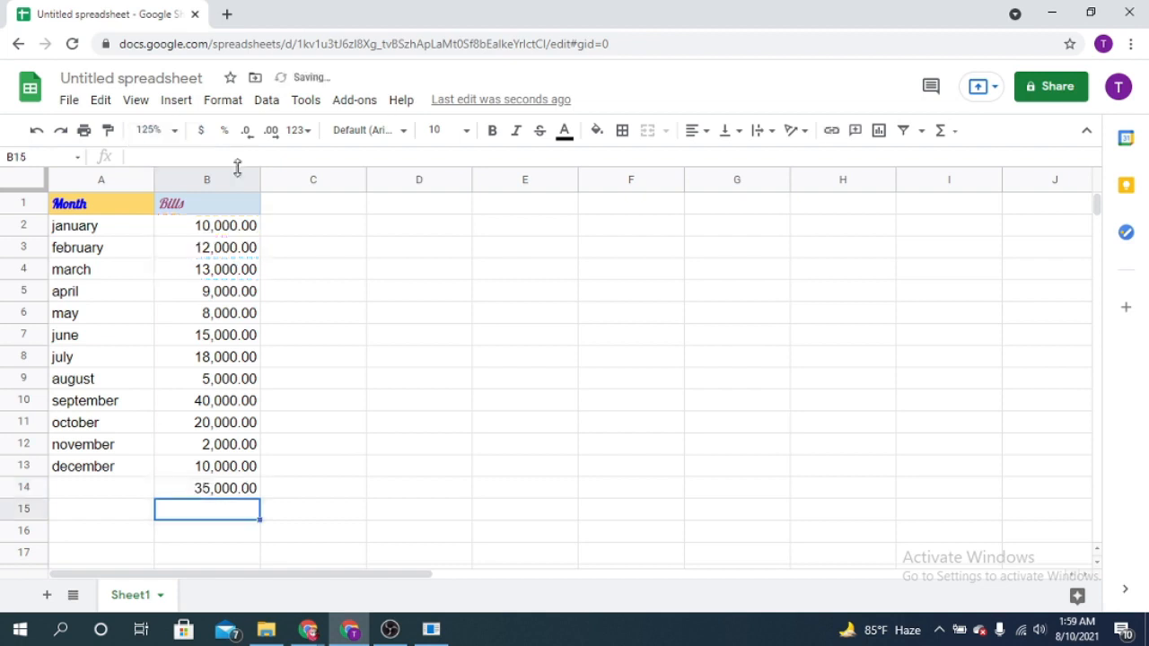
# Step: Change the formula in cell B14 to =SUM(B2:B13) so it covers all twelve months of bills
pyautogui.click(222, 494)
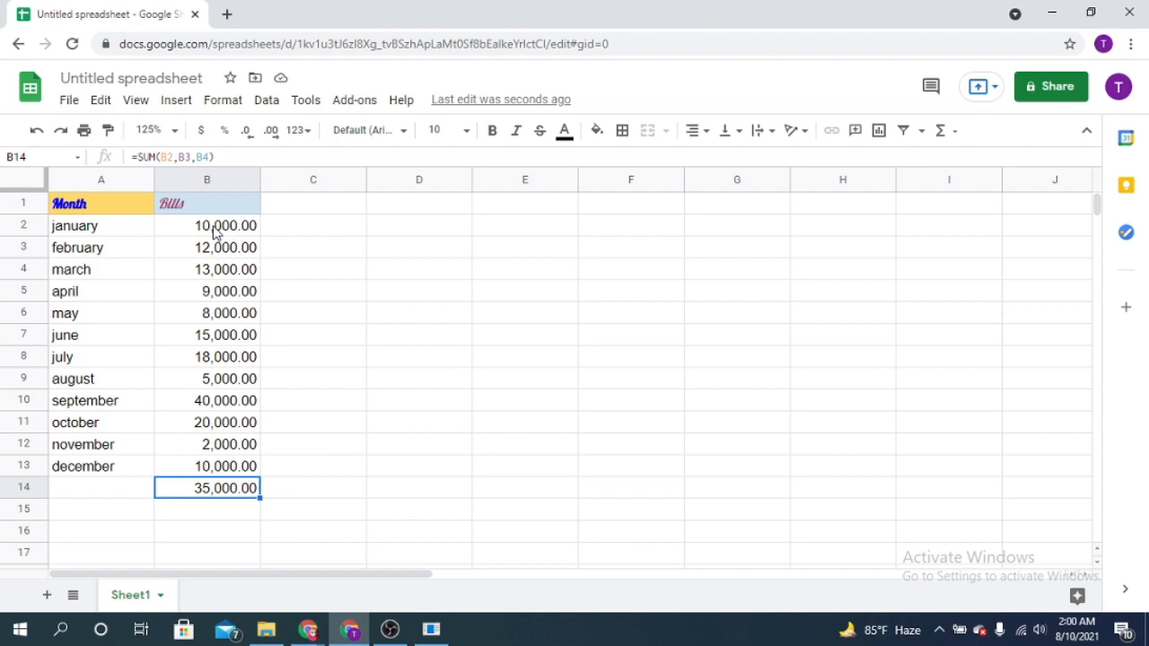
pyautogui.click(212, 157)
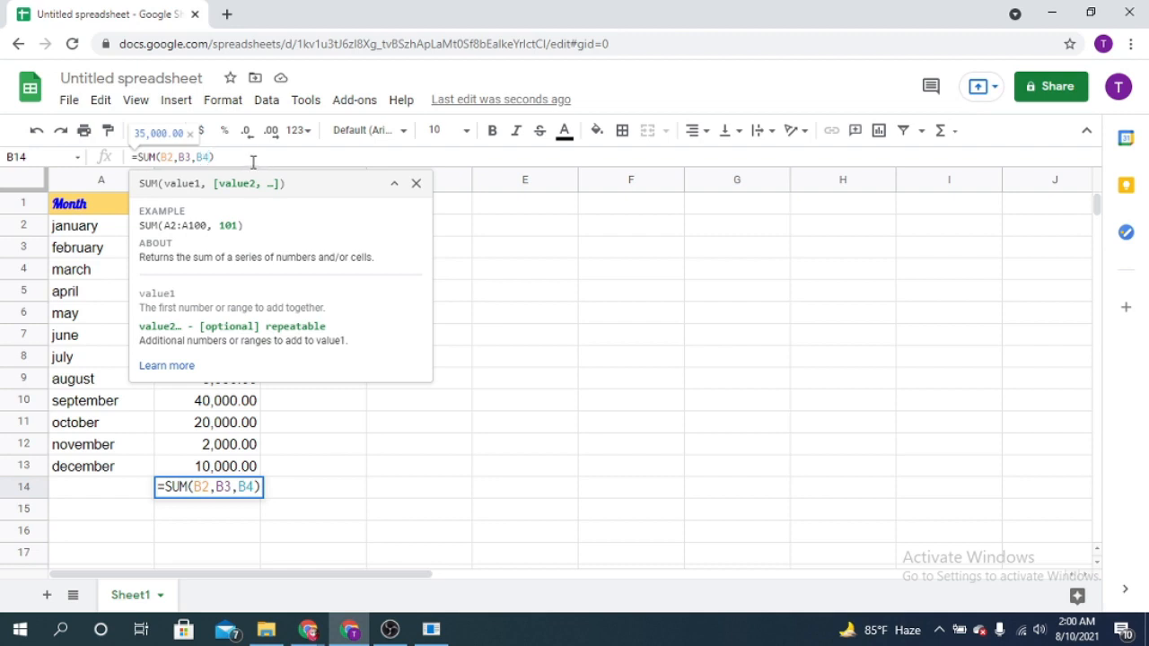
pyautogui.press('BackSpace')
pyautogui.press('BackSpace')
pyautogui.press('BackSpace')
pyautogui.press('BackSpace')
pyautogui.press('BackSpace')
pyautogui.press('BackSpace')
pyautogui.press('BackSpace')
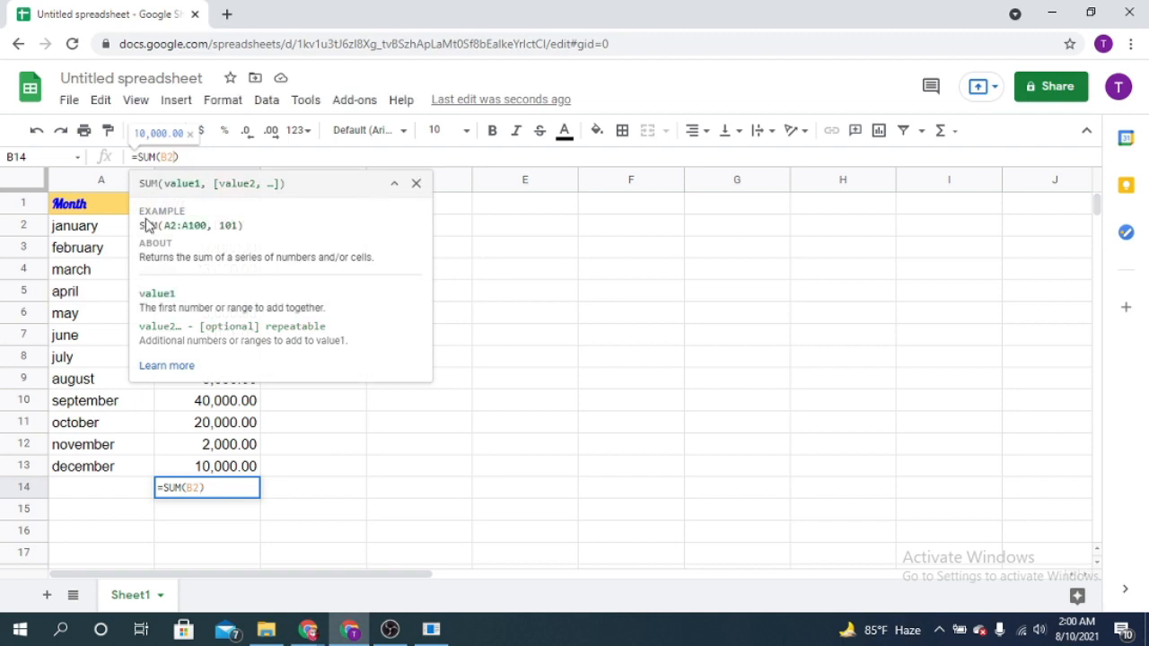
pyautogui.write(':')
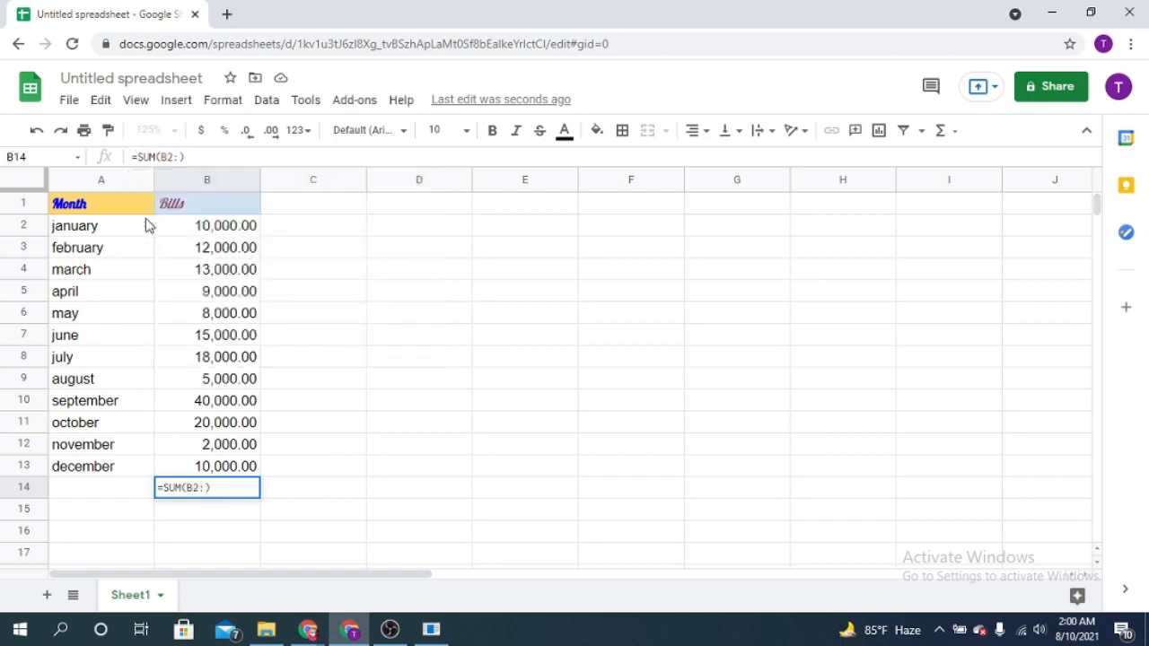
pyautogui.write('B13')
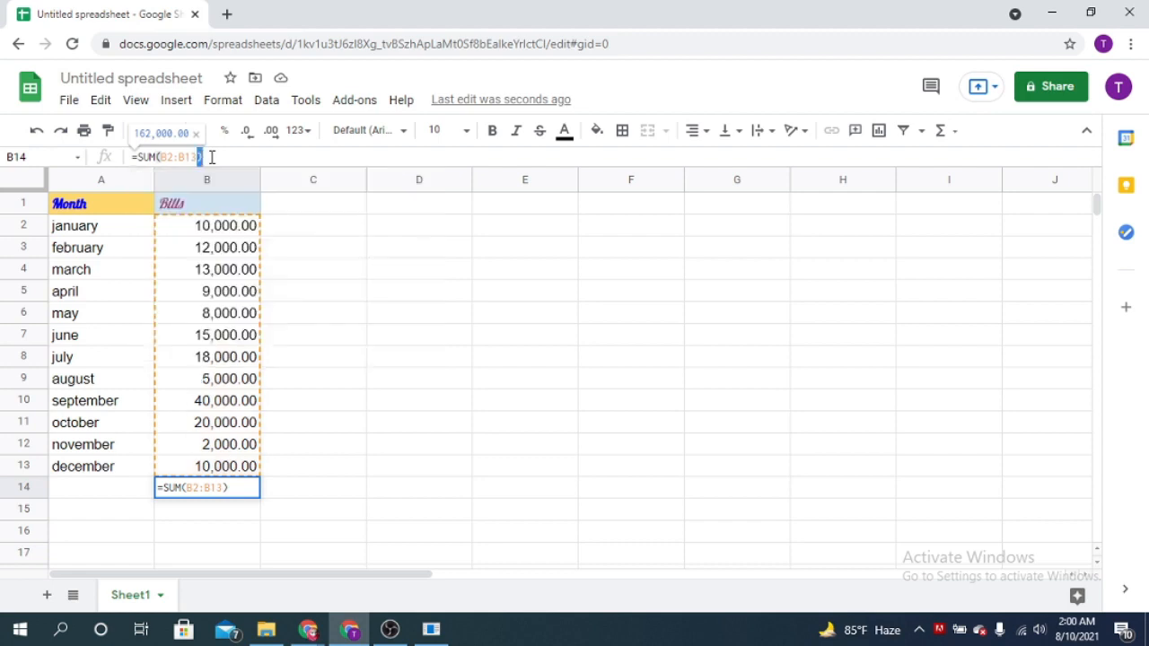
pyautogui.press('Return')
pyautogui.click(240, 491)
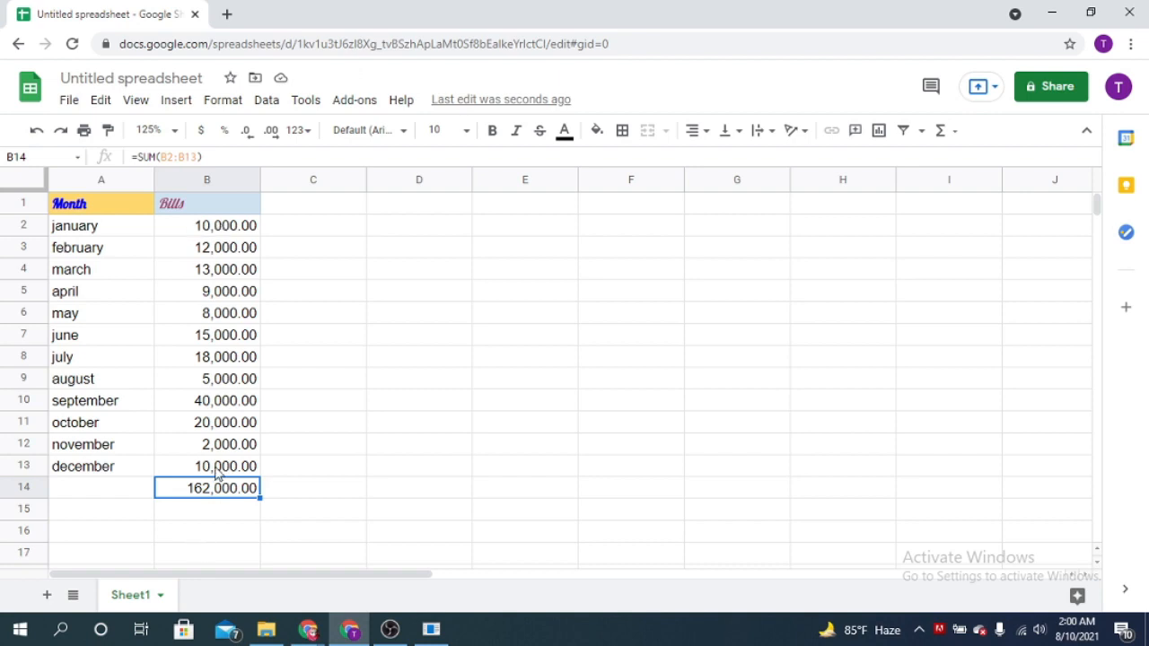
pyautogui.click(246, 233)
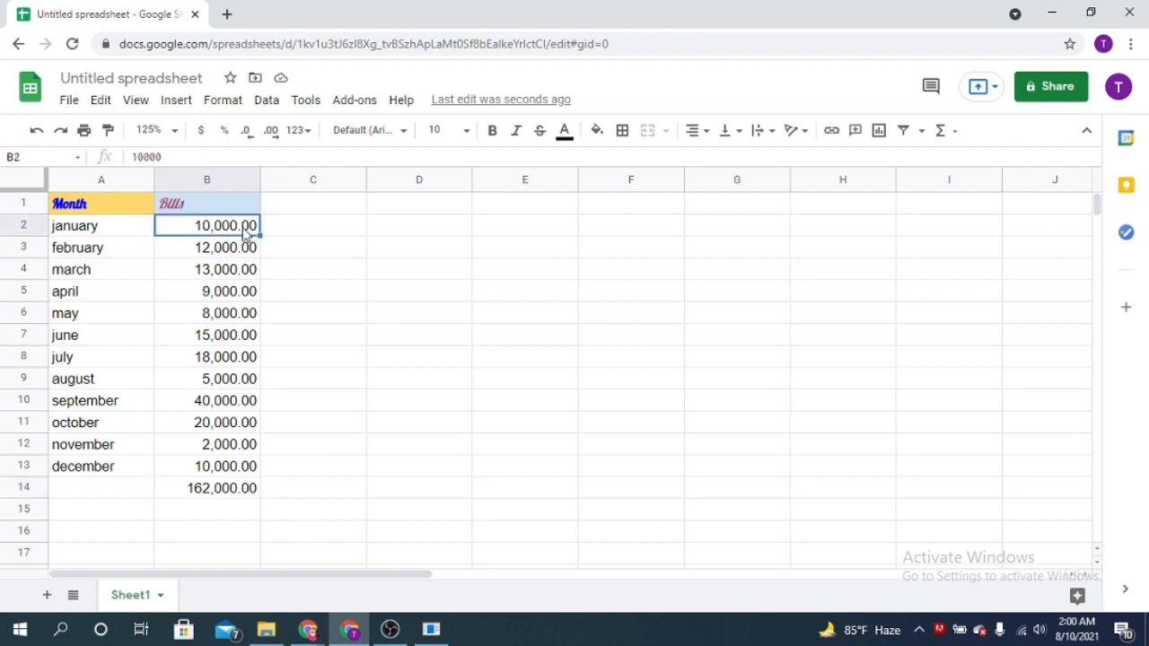
# Step: Clear the total formula from cell B14 below the bills
pyautogui.click(233, 489)
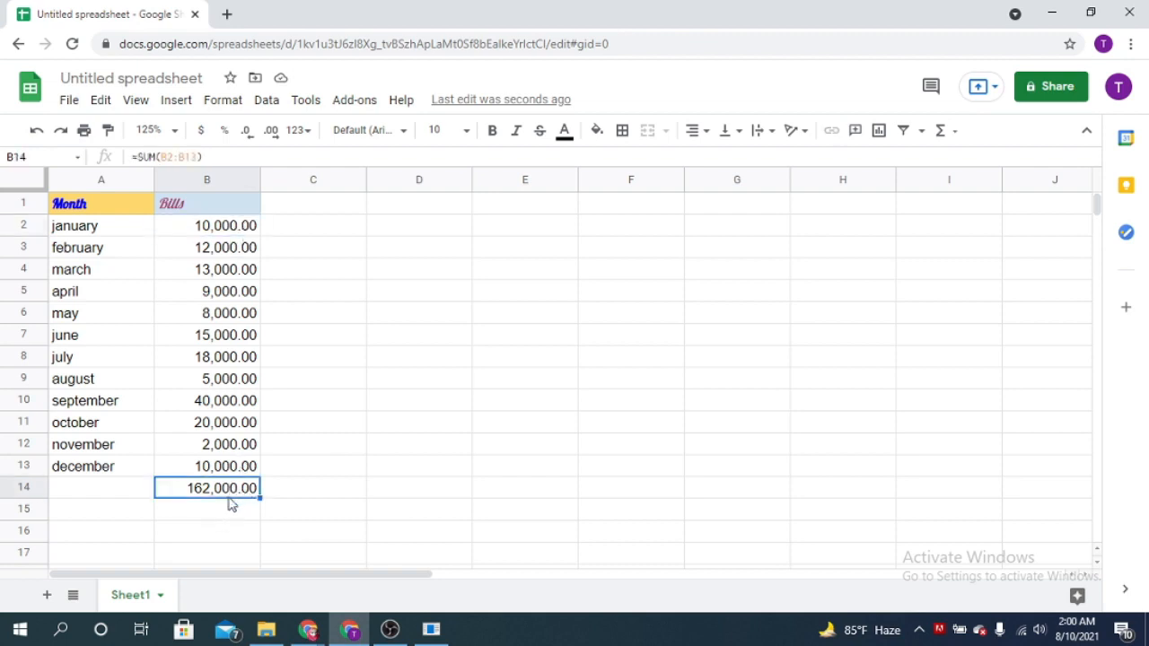
pyautogui.press('Delete')
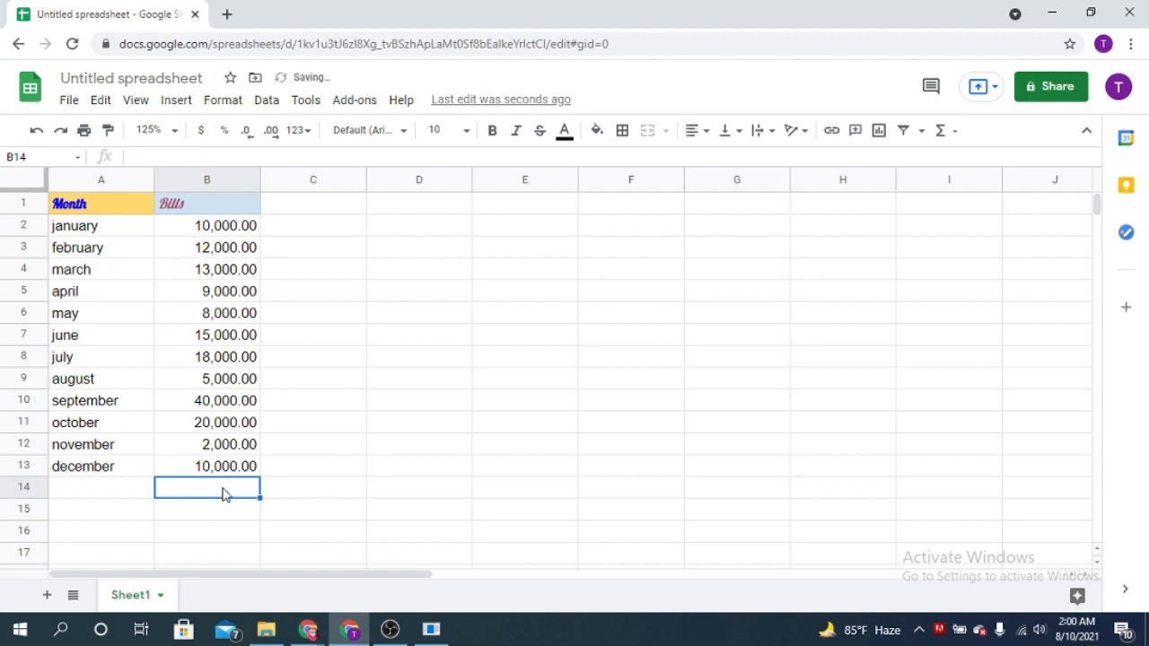
pyautogui.click(358, 336)
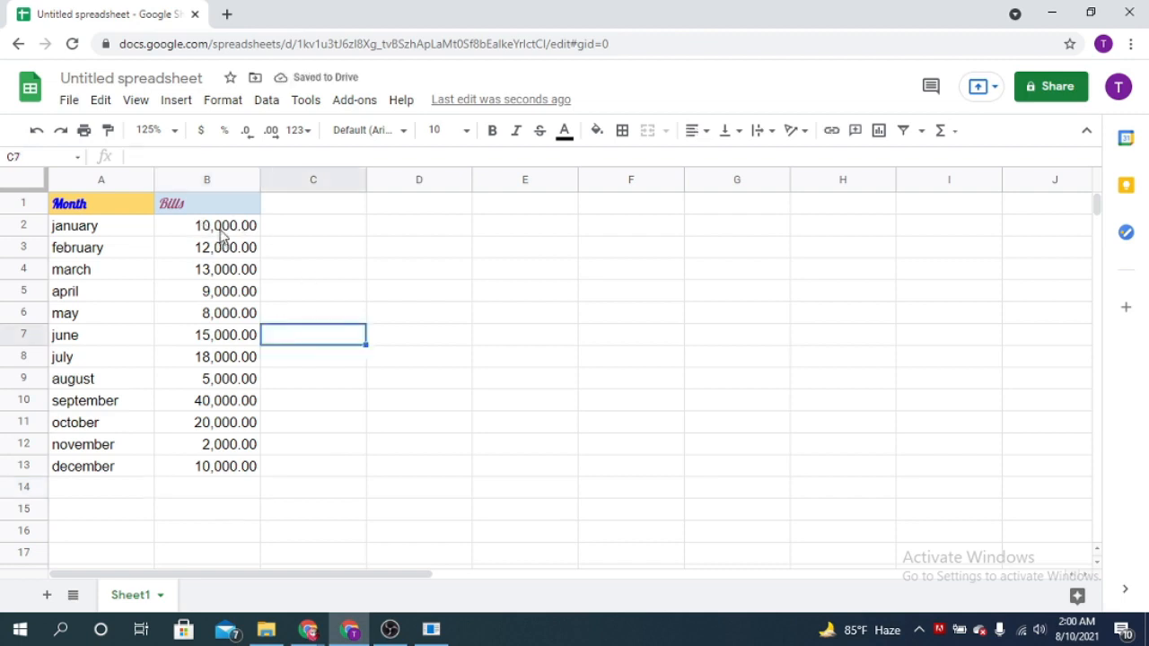
# Step: Total the bills in cell B15 with the built-in SUM function over the range B2:B14 and check its formula
pyautogui.click(225, 231)
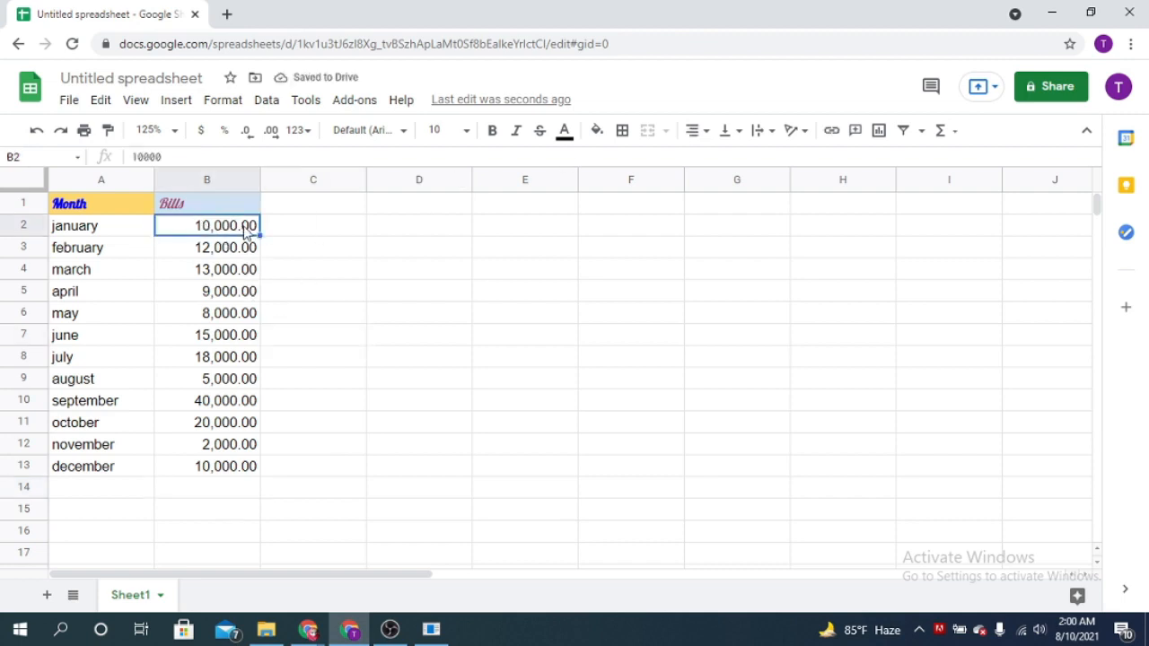
pyautogui.keyDown('shift'); pyautogui.click(223, 474); pyautogui.keyUp('shift')
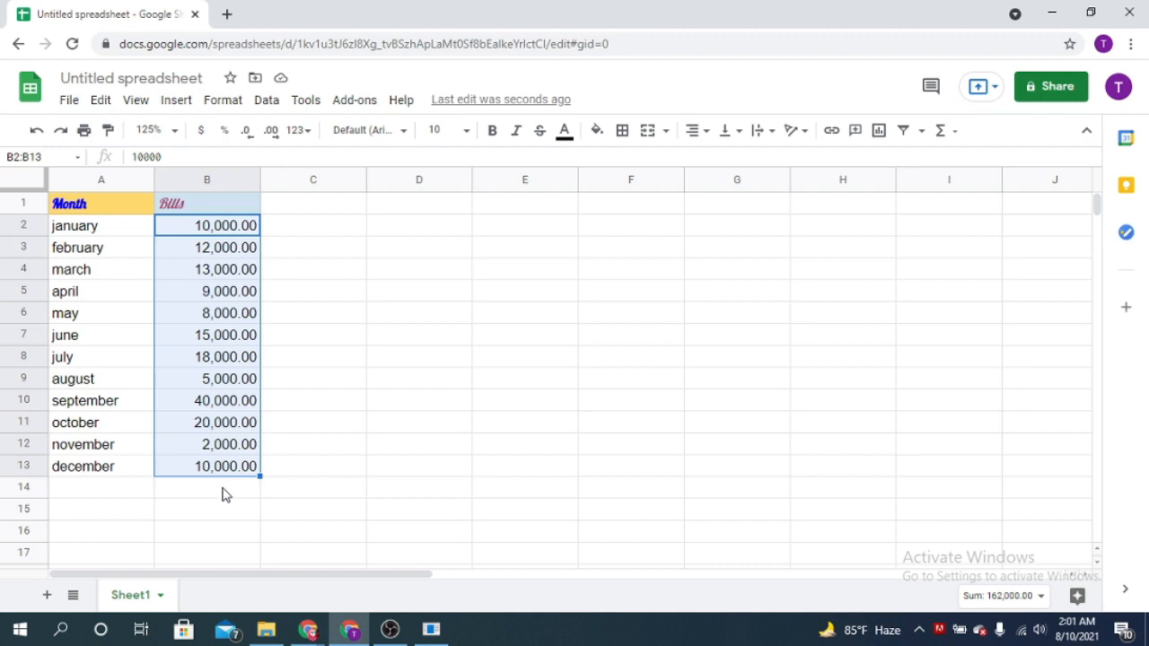
pyautogui.keyDown('shift'); pyautogui.click(225, 493); pyautogui.keyUp('shift')
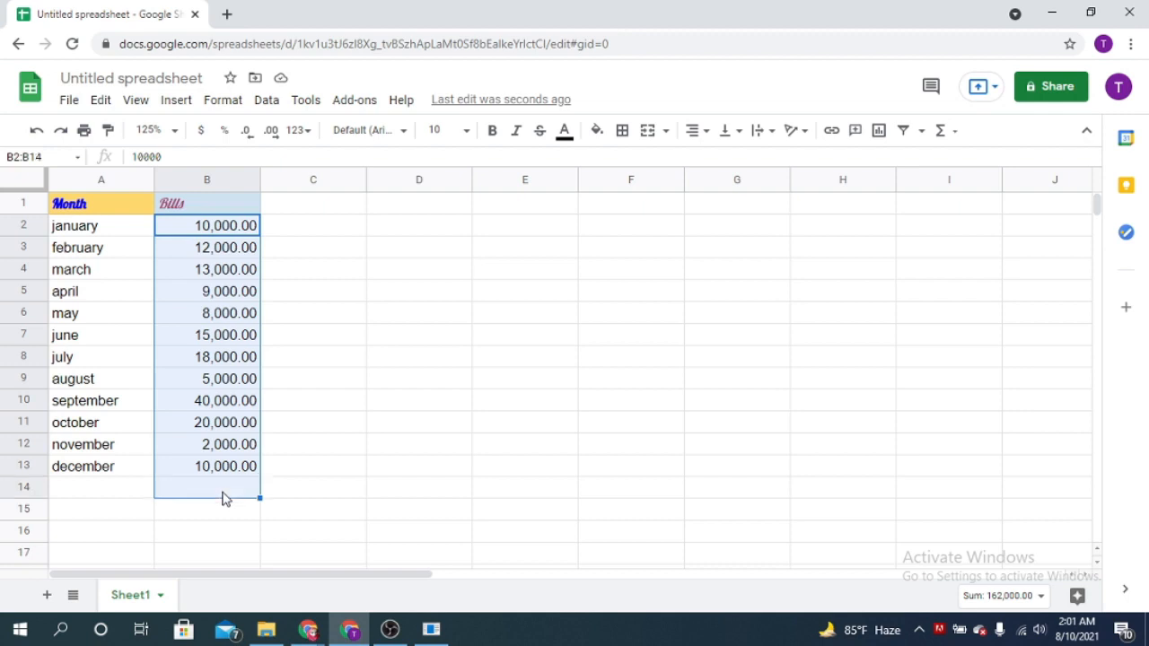
pyautogui.click(955, 135)
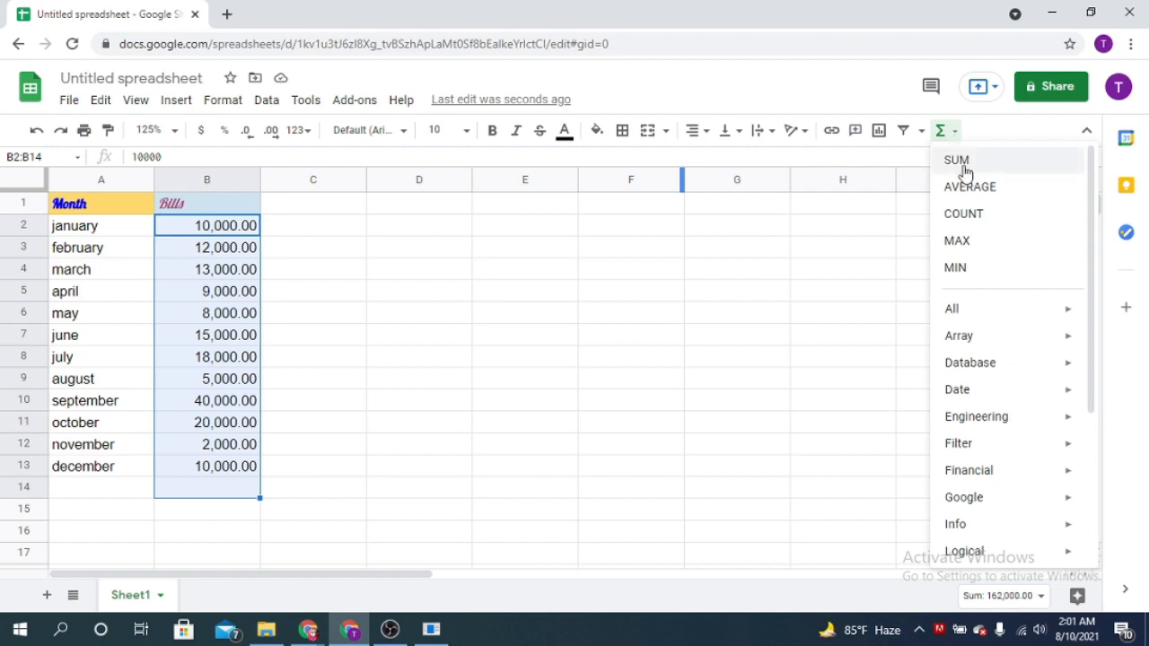
pyautogui.click(957, 162)
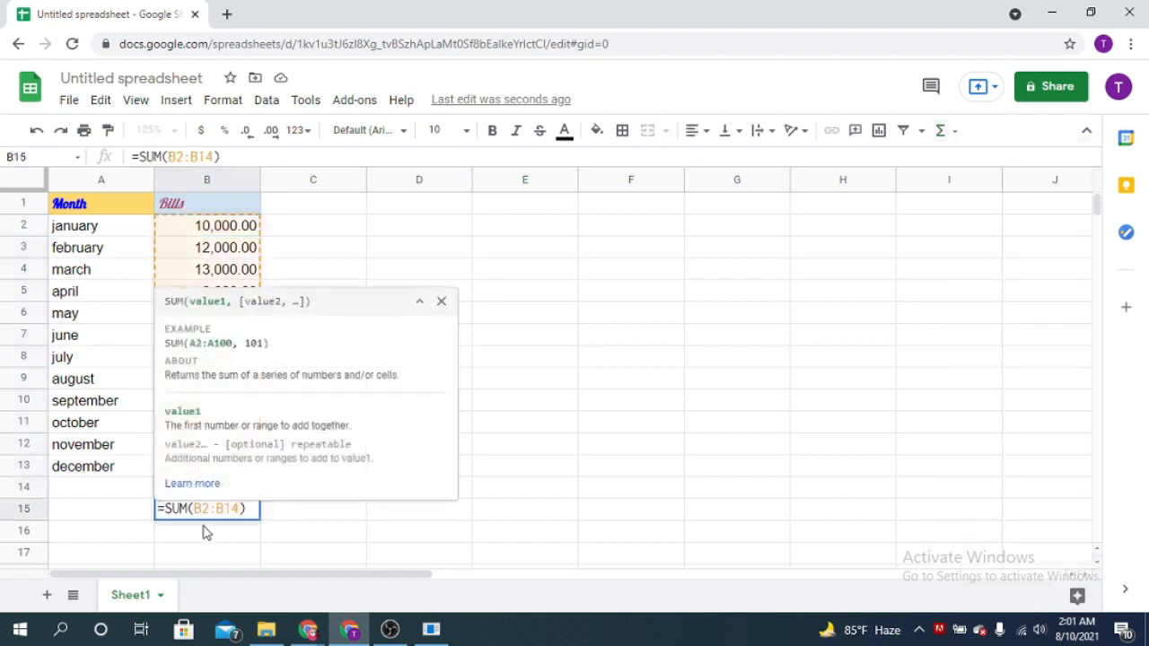
pyautogui.click(440, 301)
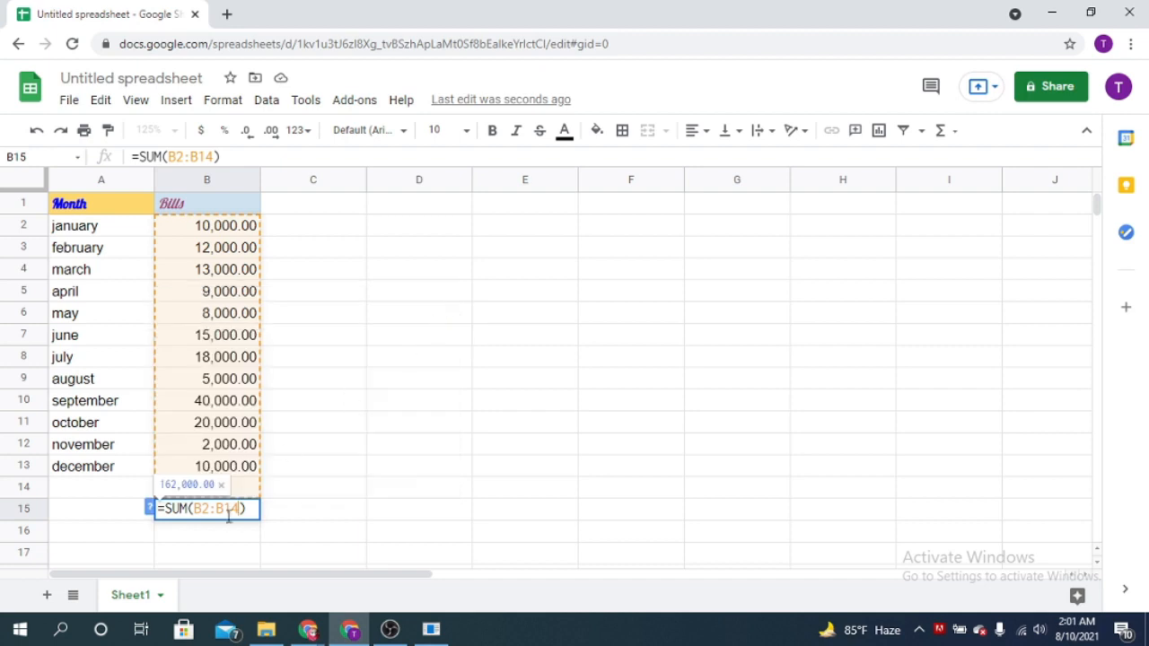
pyautogui.press('Return')
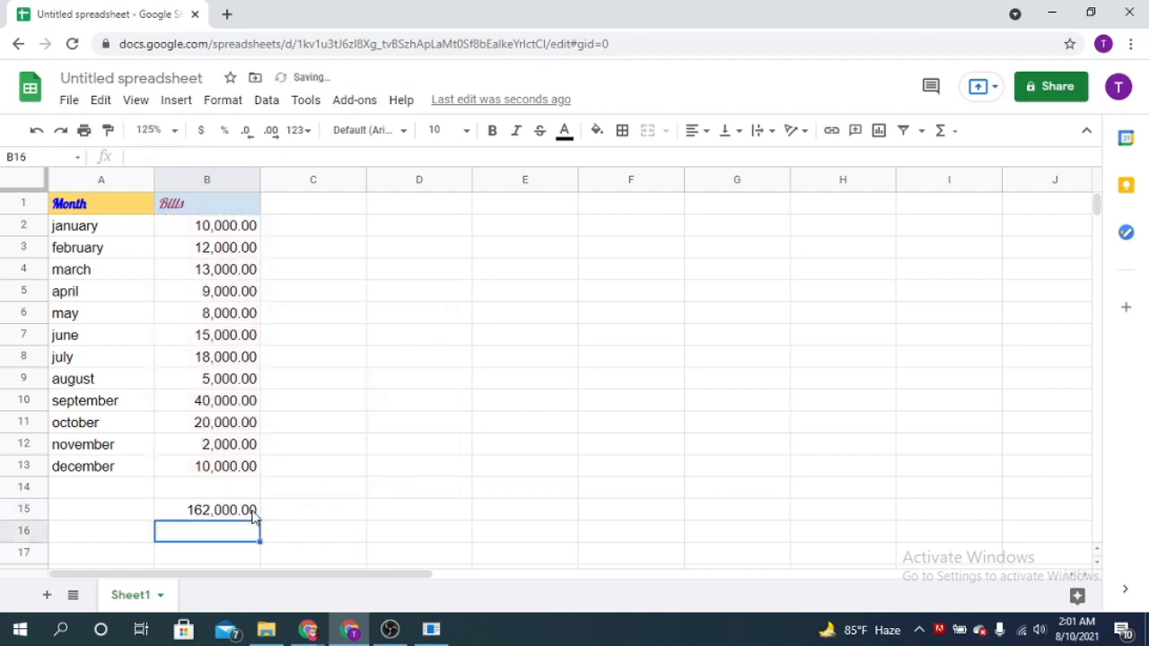
pyautogui.click(249, 512)
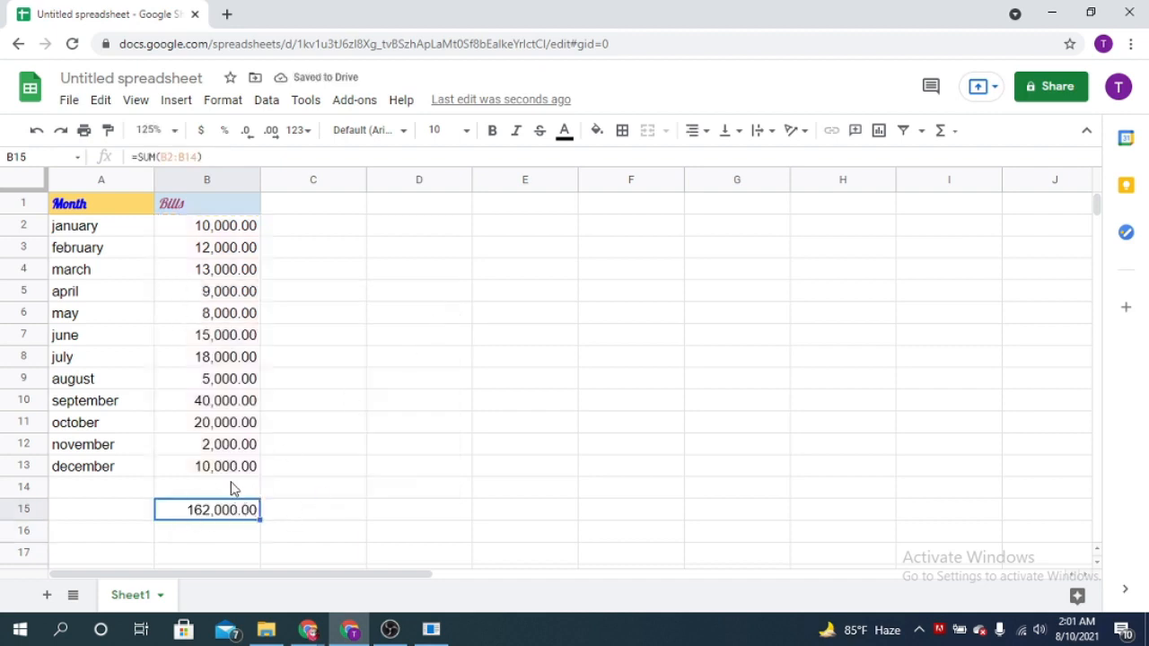
# Step: Calculate the average bill in cell B14 with the built-in AVERAGE function over B2:B13 and check its formula
pyautogui.click(253, 231)
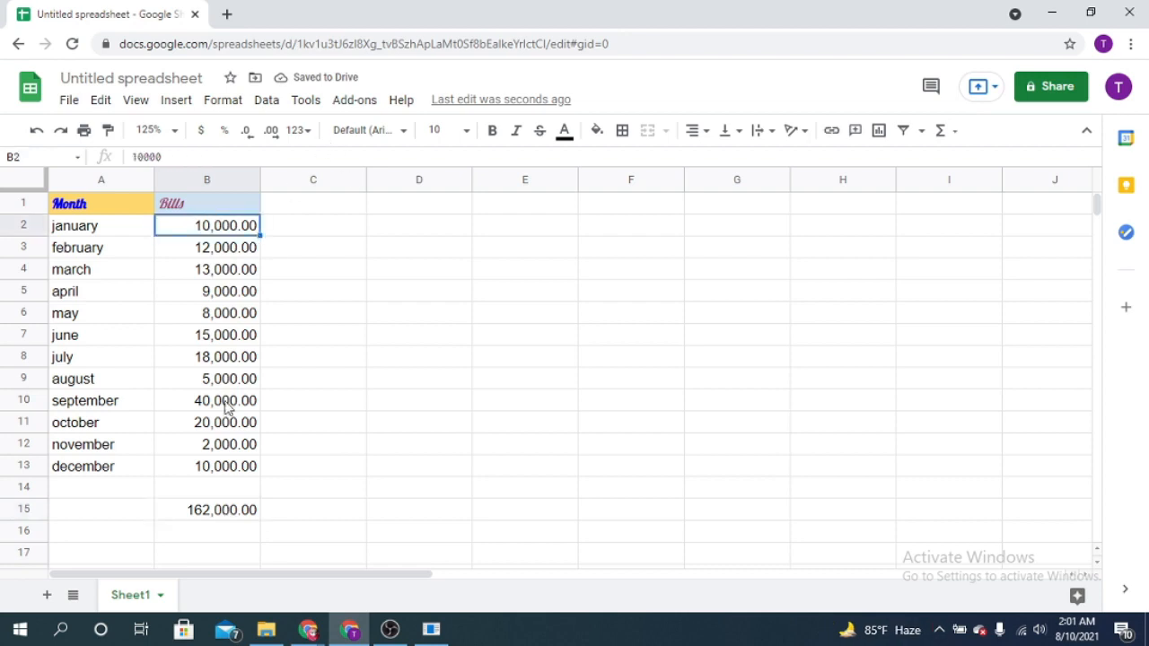
pyautogui.keyDown('shift'); pyautogui.click(236, 467); pyautogui.keyUp('shift')
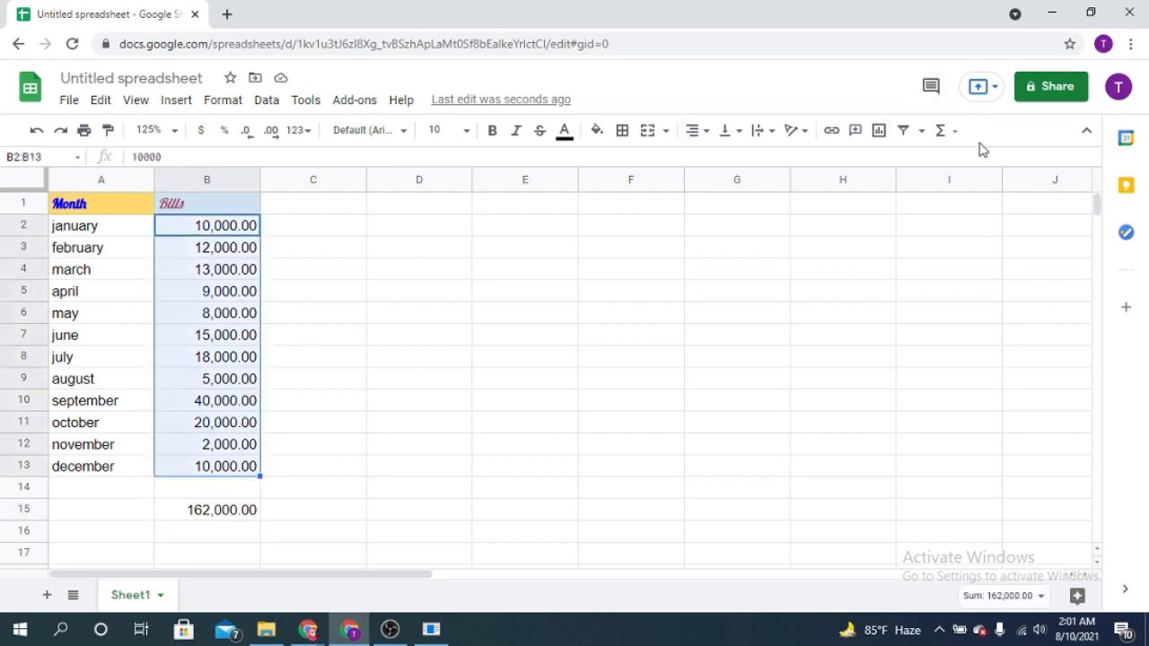
pyautogui.click(952, 132)
pyautogui.click(971, 187)
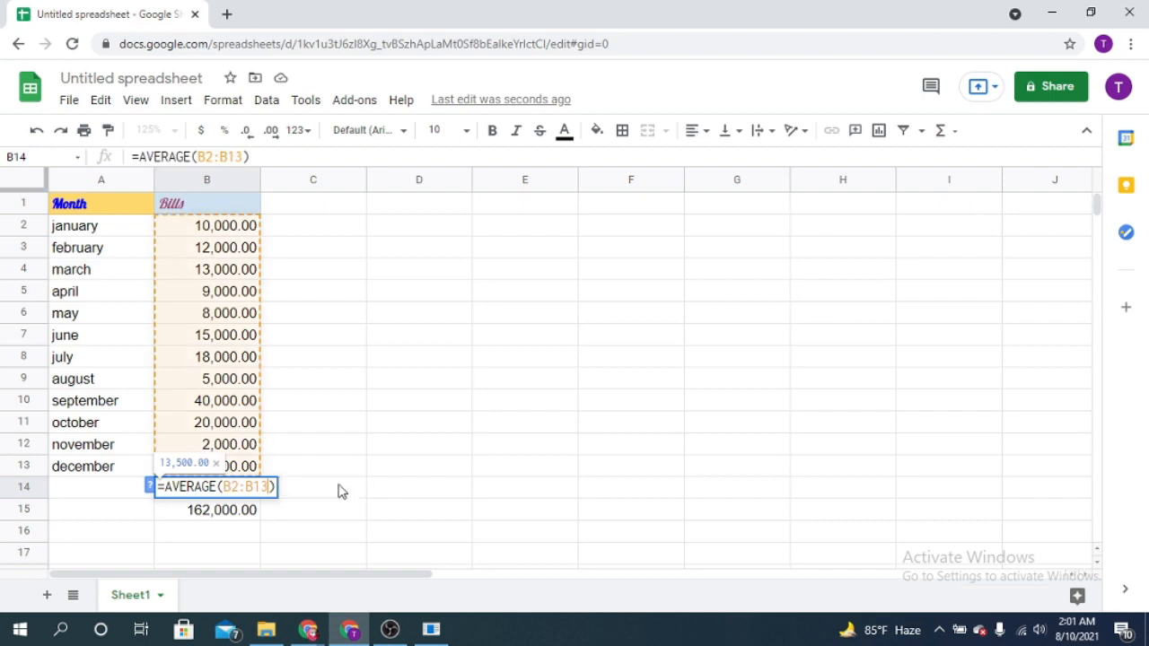
pyautogui.press('Return')
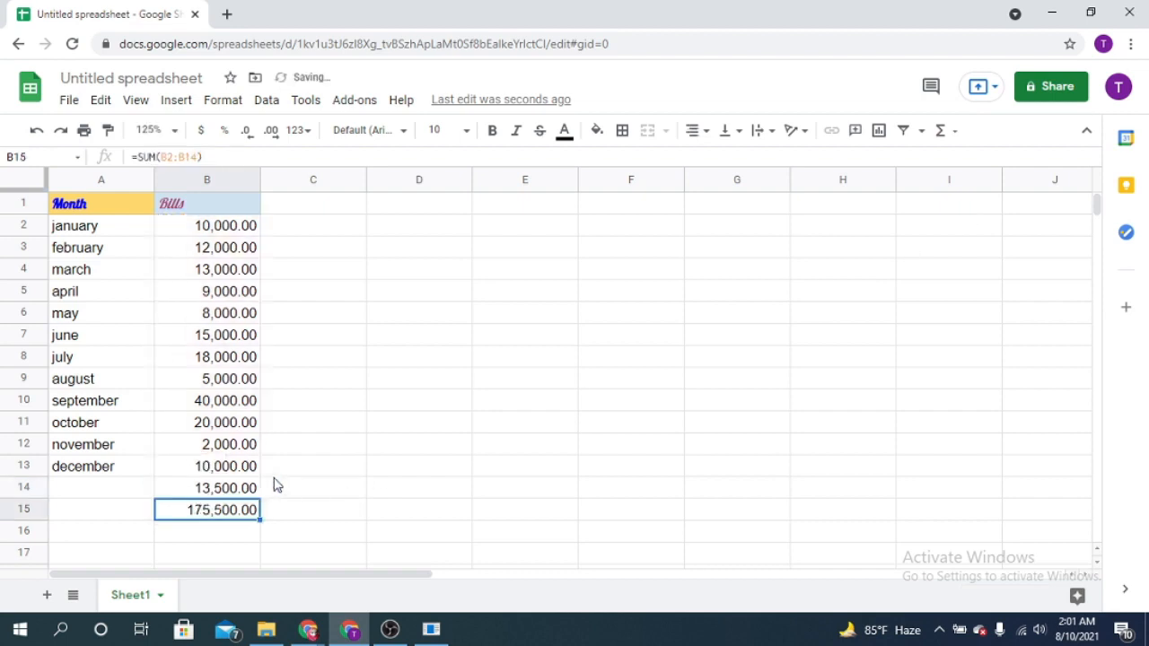
pyautogui.click(201, 490)
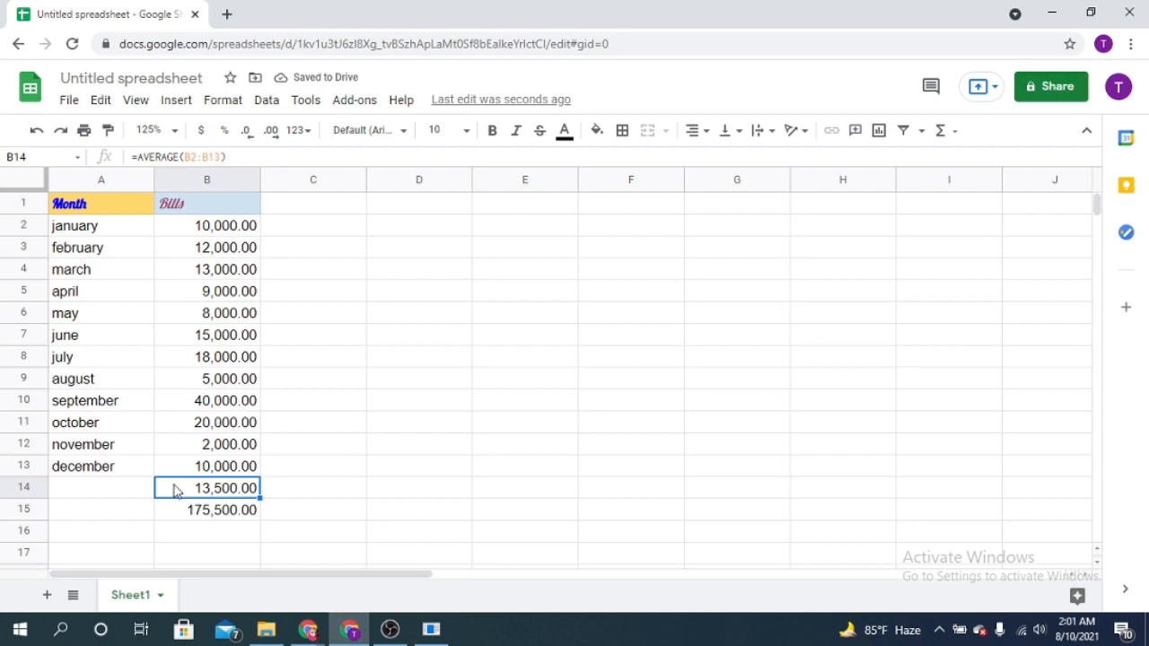
# Step: Replace the formula in cell B14 with =COUNT(B2:B13) to count the bill entries, and inspect the result cells
pyautogui.click(227, 226)
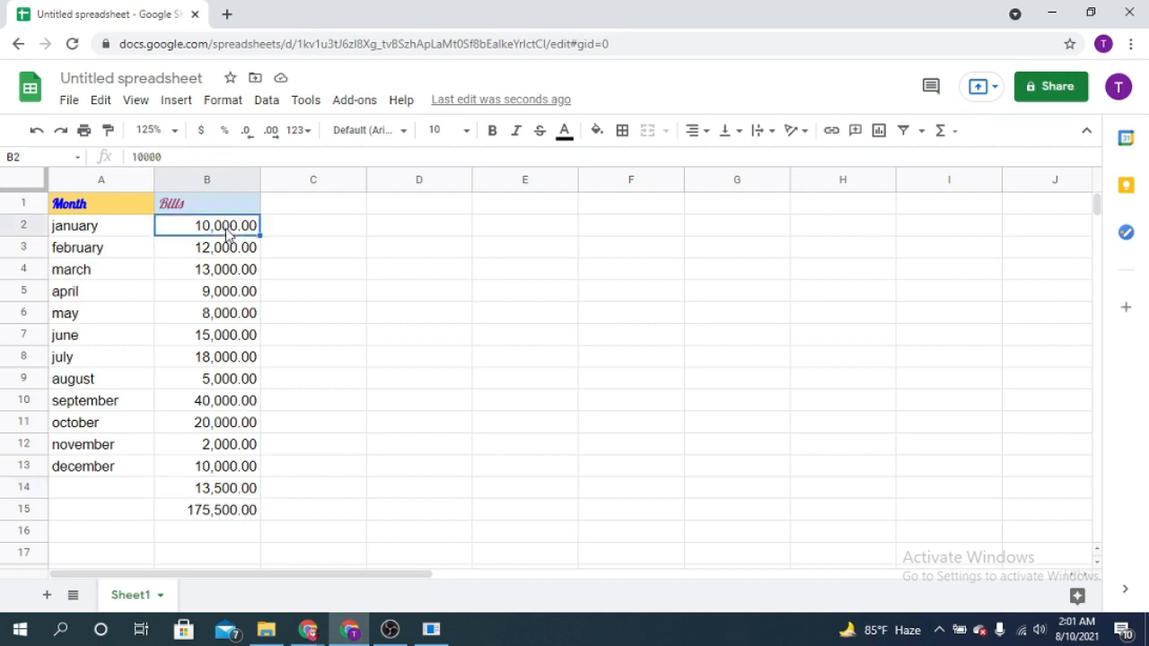
pyautogui.keyDown('shift'); pyautogui.click(233, 472); pyautogui.keyUp('shift')
pyautogui.click(949, 132)
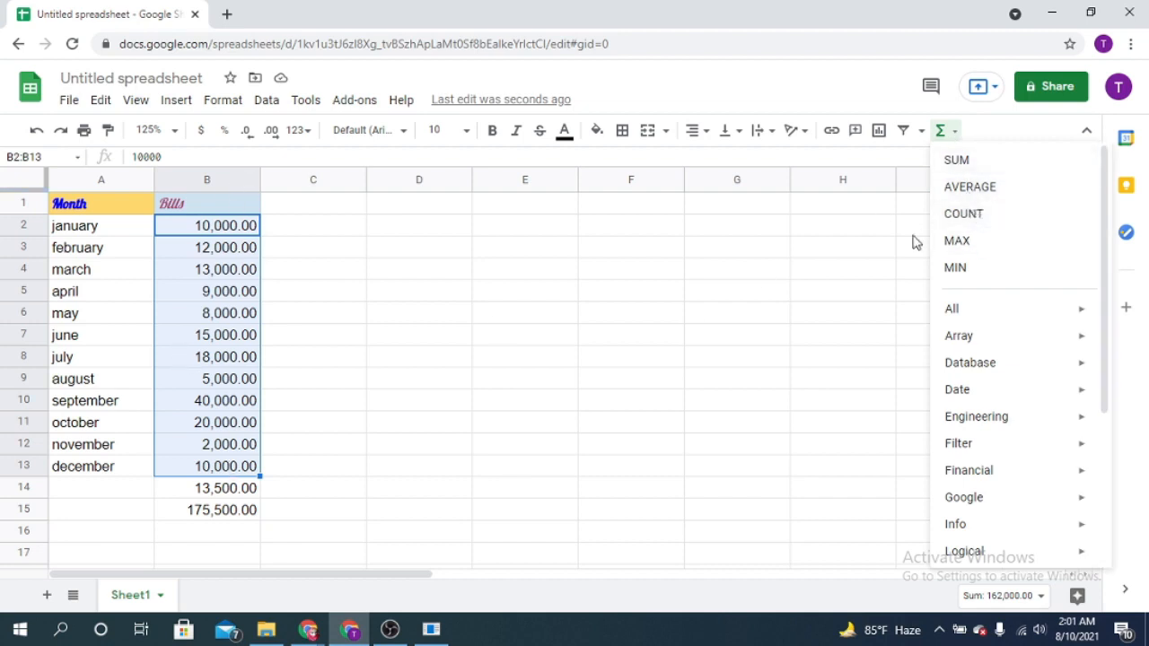
pyautogui.click(968, 224)
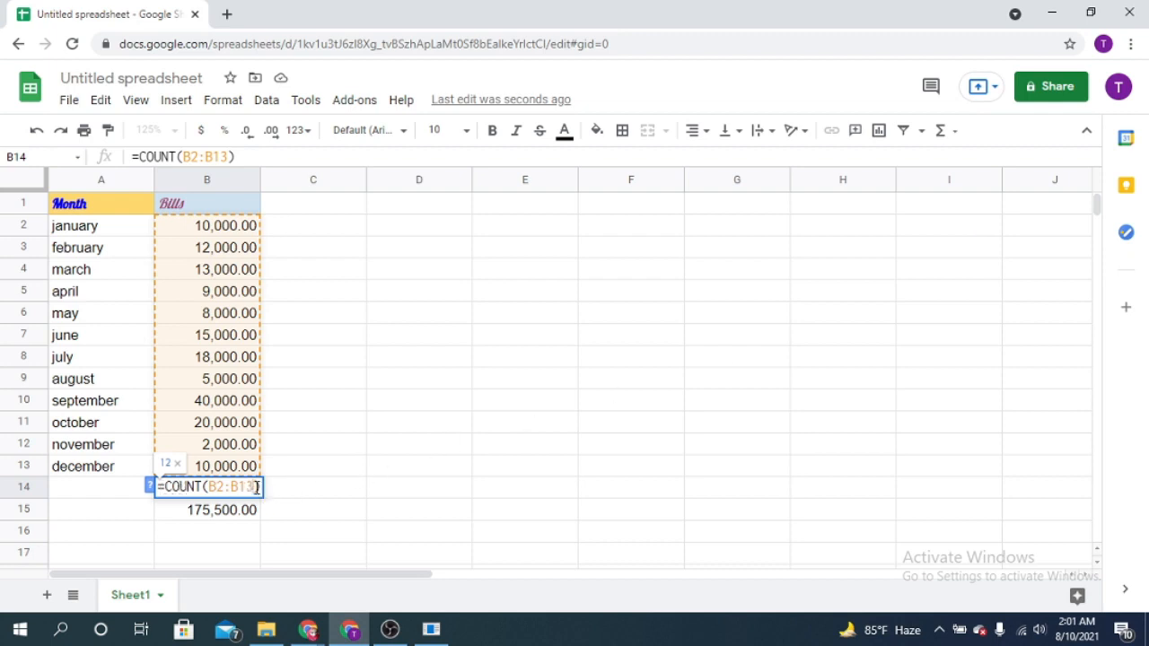
pyautogui.press('Return')
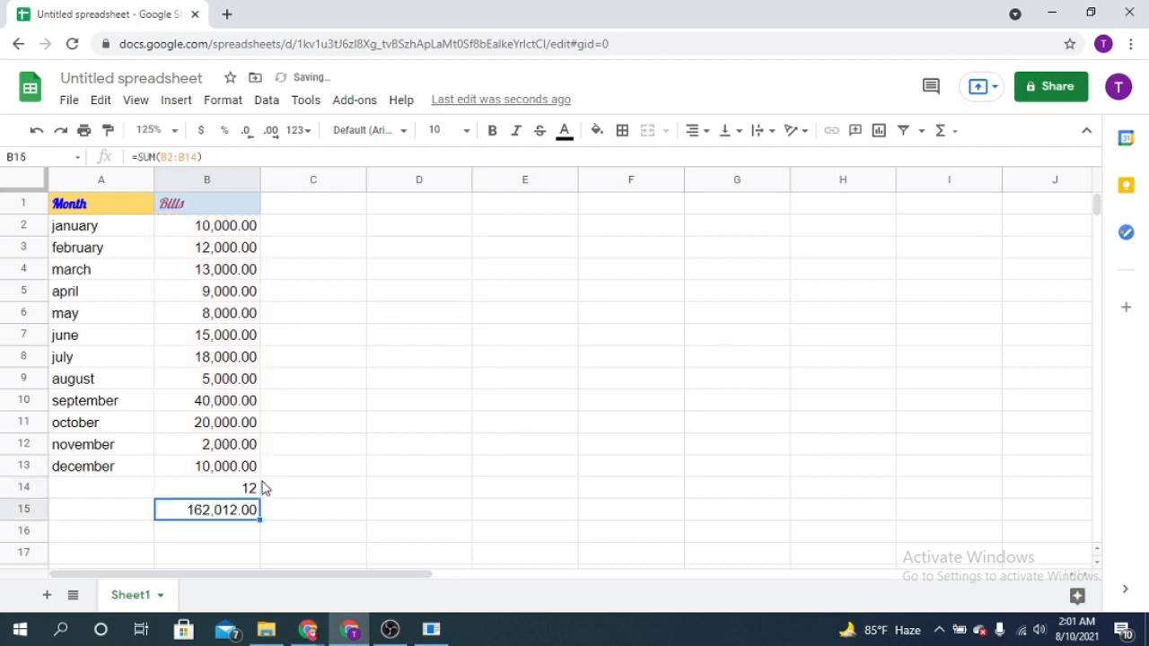
pyautogui.click(253, 492)
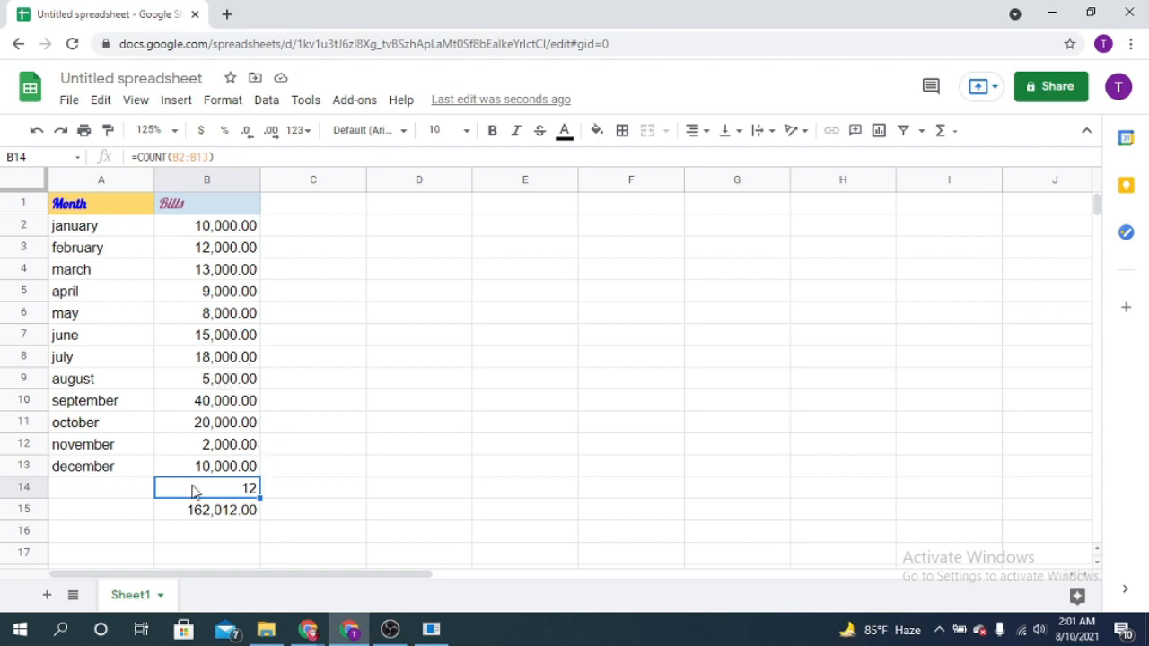
pyautogui.click(238, 512)
pyautogui.click(239, 491)
# Step: Replace the formula in cell B14 with =MAX(B2:B13) to find the highest bill, and check its formula
pyautogui.click(215, 226)
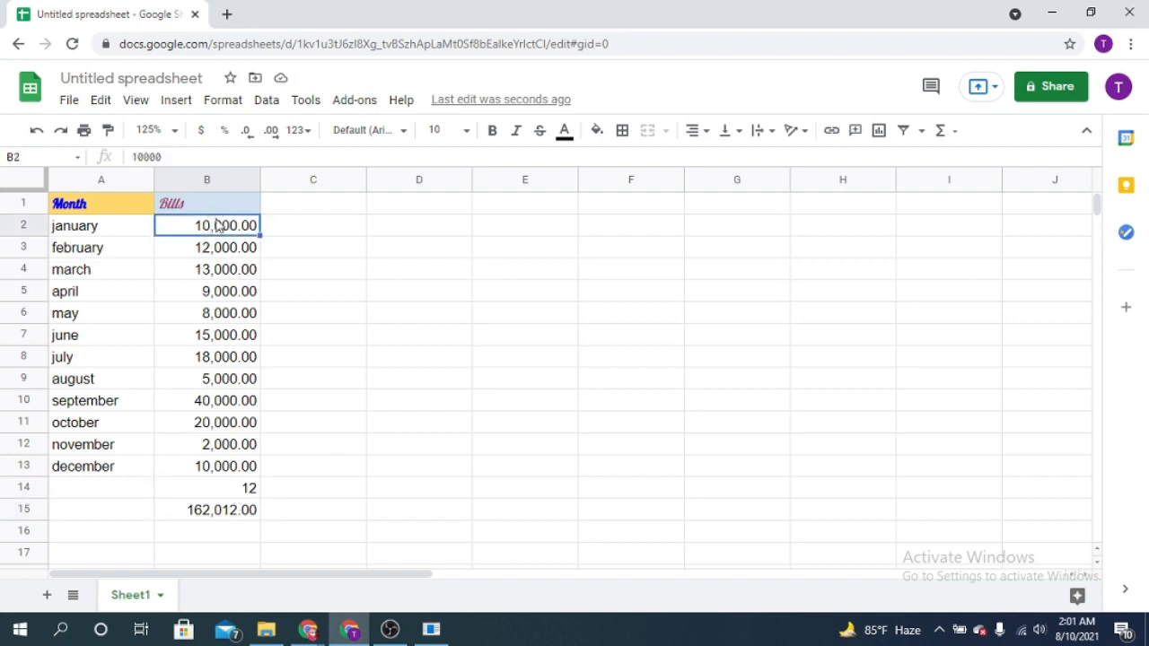
pyautogui.keyDown('shift'); pyautogui.click(234, 467); pyautogui.keyUp('shift')
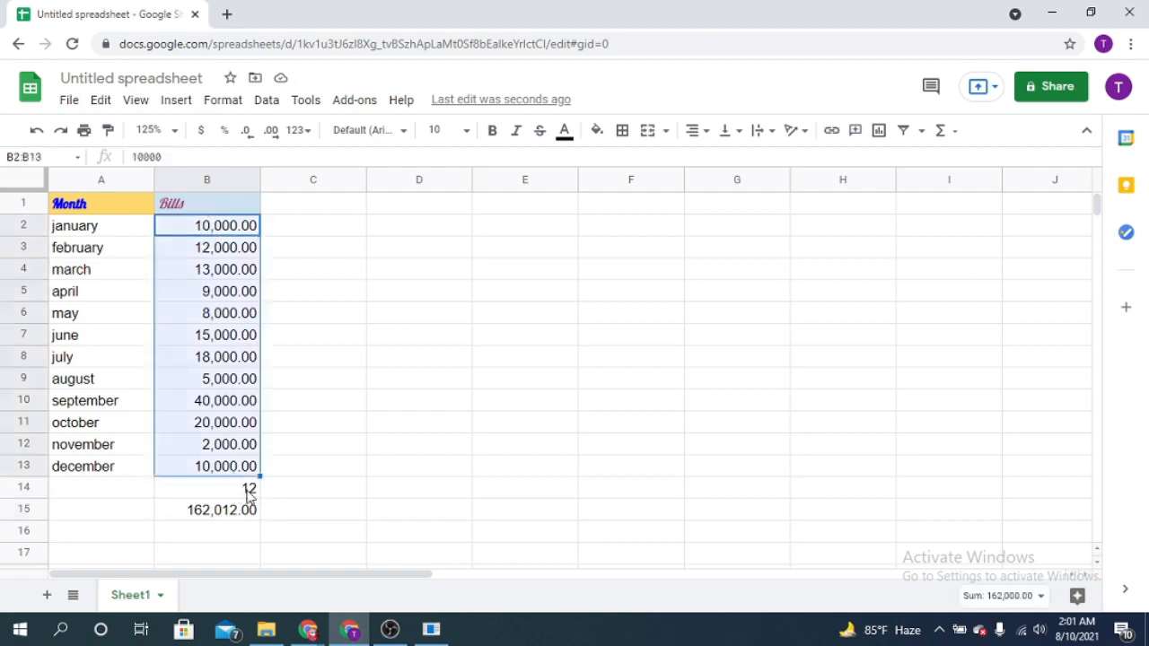
pyautogui.click(955, 135)
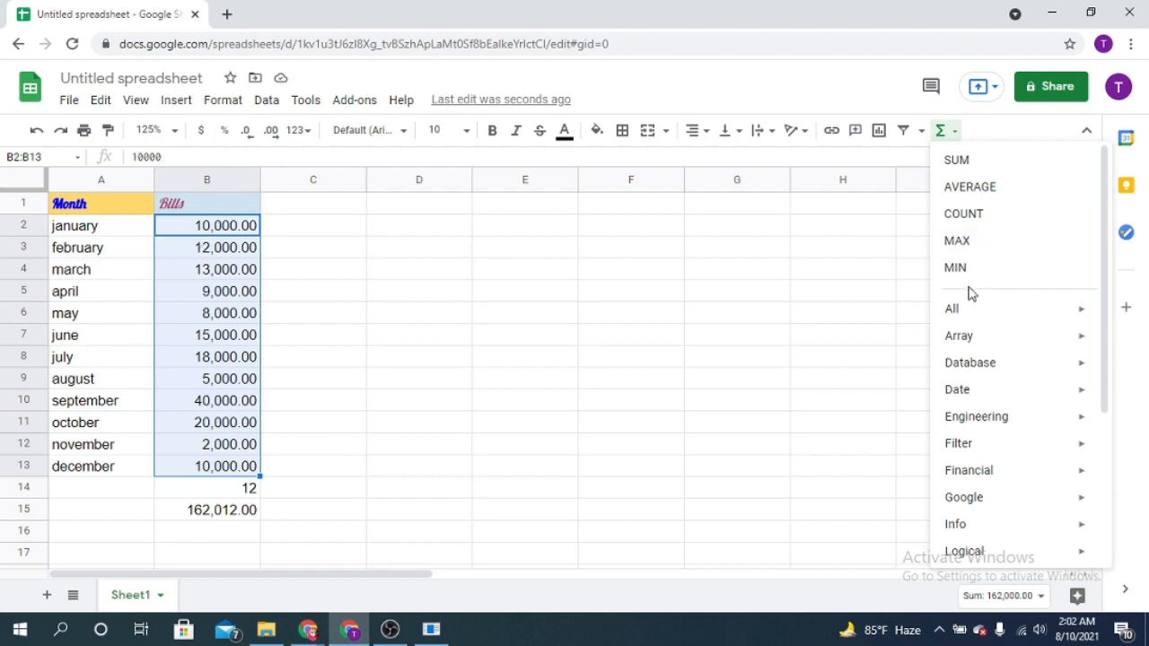
pyautogui.click(959, 244)
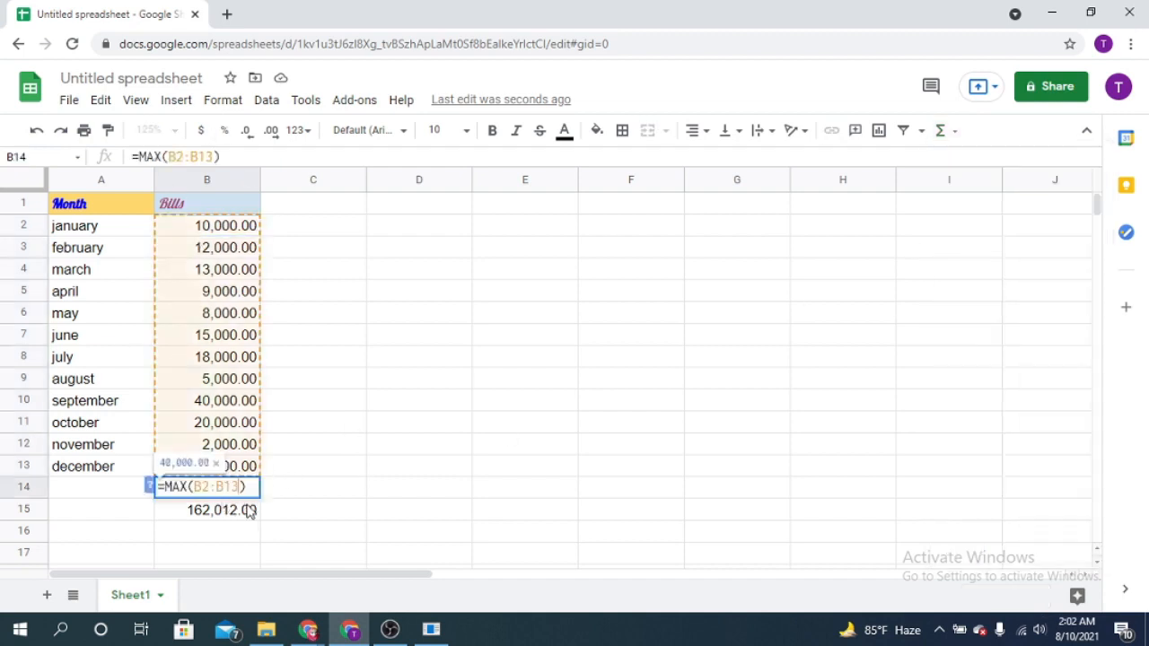
pyautogui.click(252, 509)
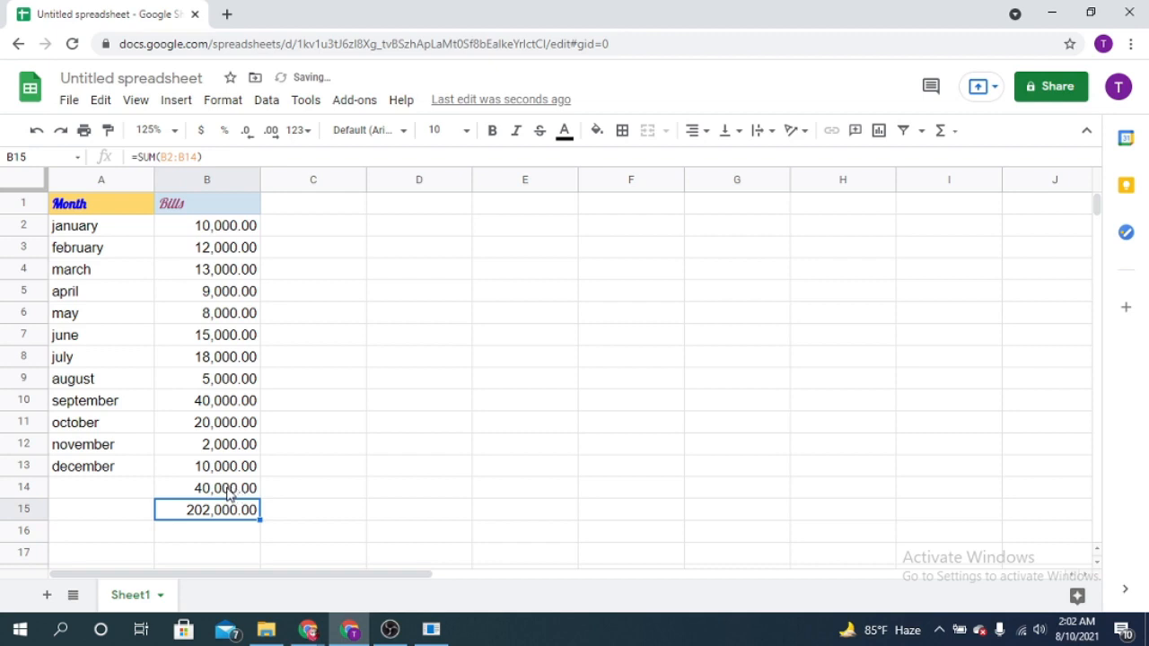
pyautogui.click(197, 493)
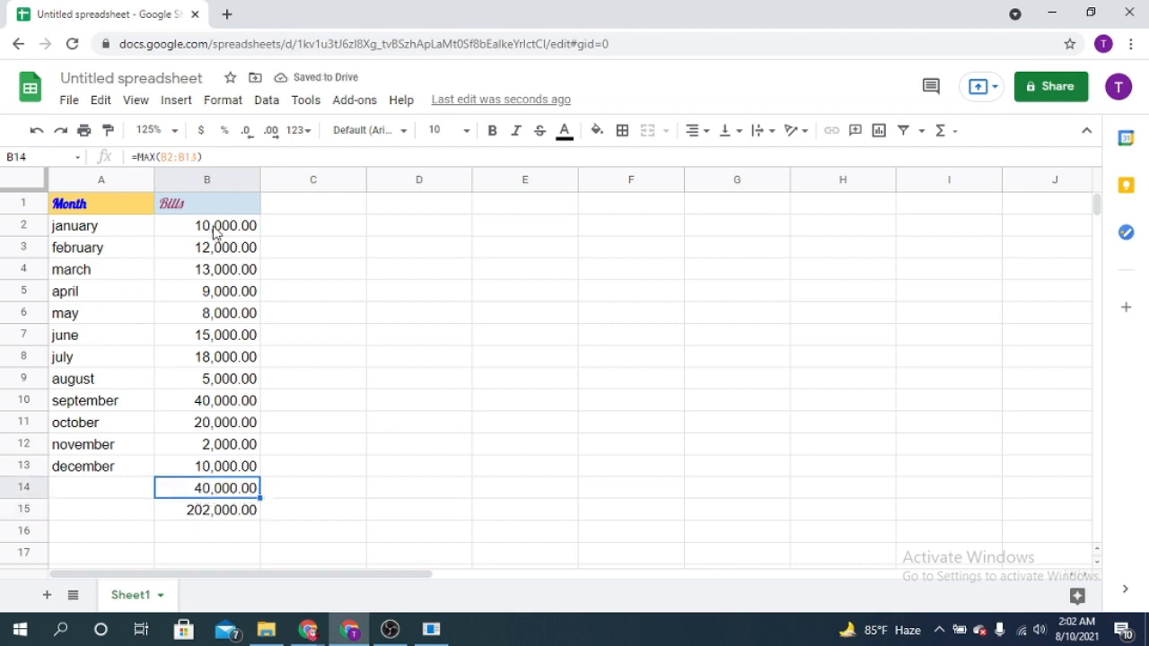
# Step: Clear the total in cell B15 and find the lowest bill in cell B14 with =MIN(B2:B13), checking its formula
pyautogui.click(226, 517)
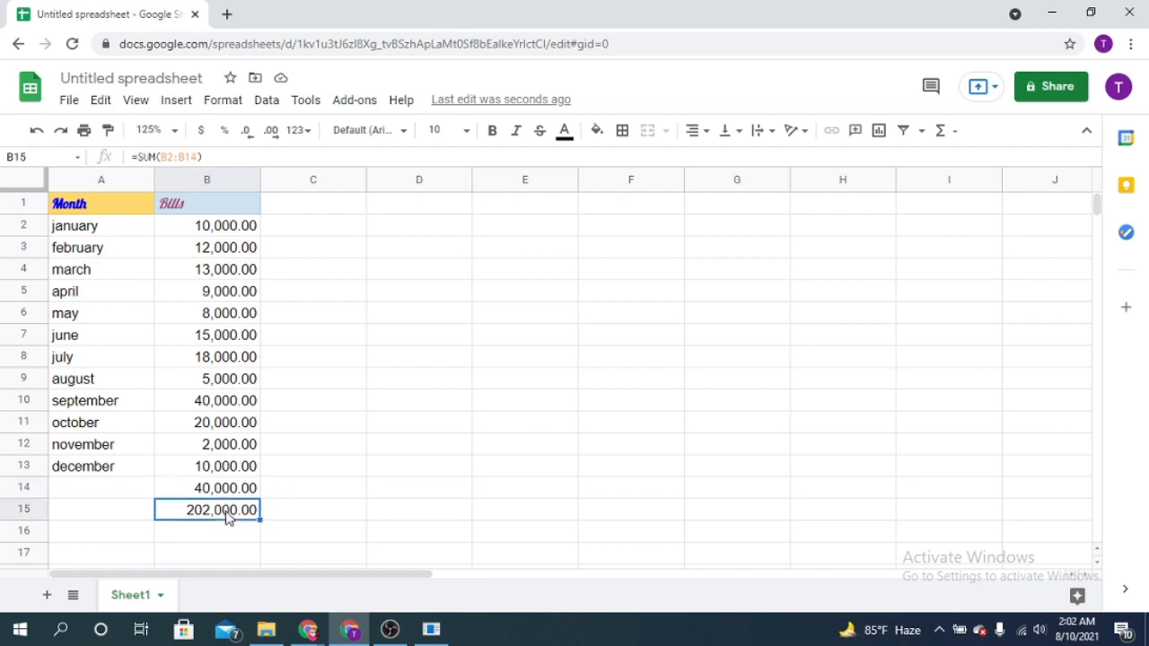
pyautogui.press('Delete')
pyautogui.click(224, 226)
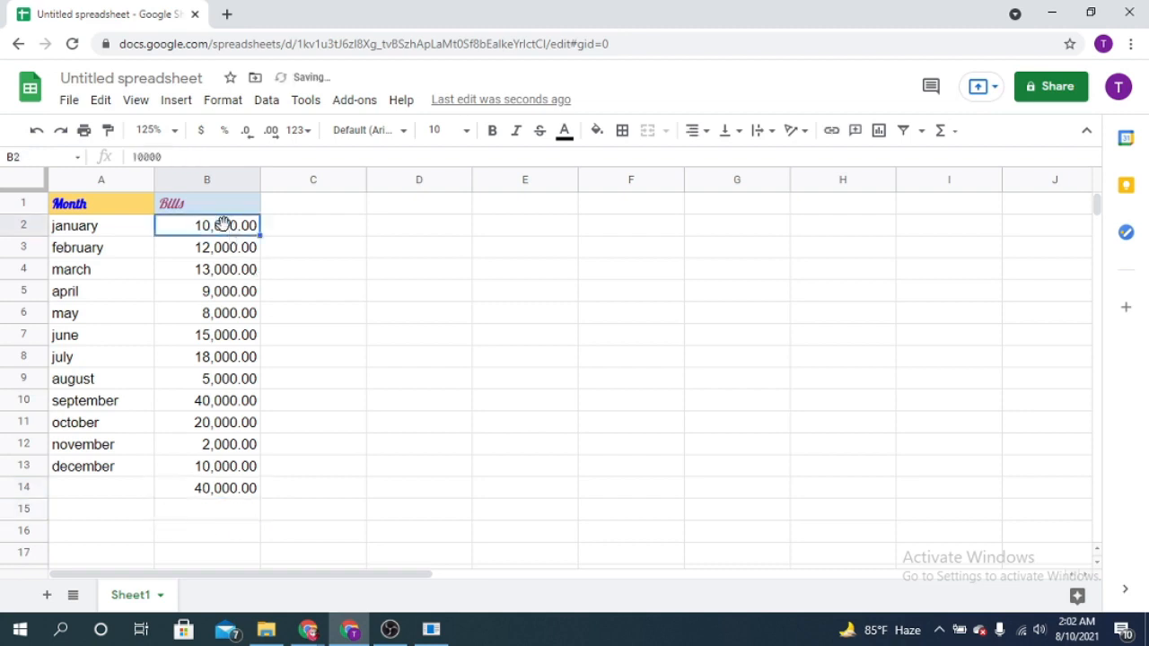
pyautogui.keyDown('shift'); pyautogui.click(252, 478); pyautogui.keyUp('shift')
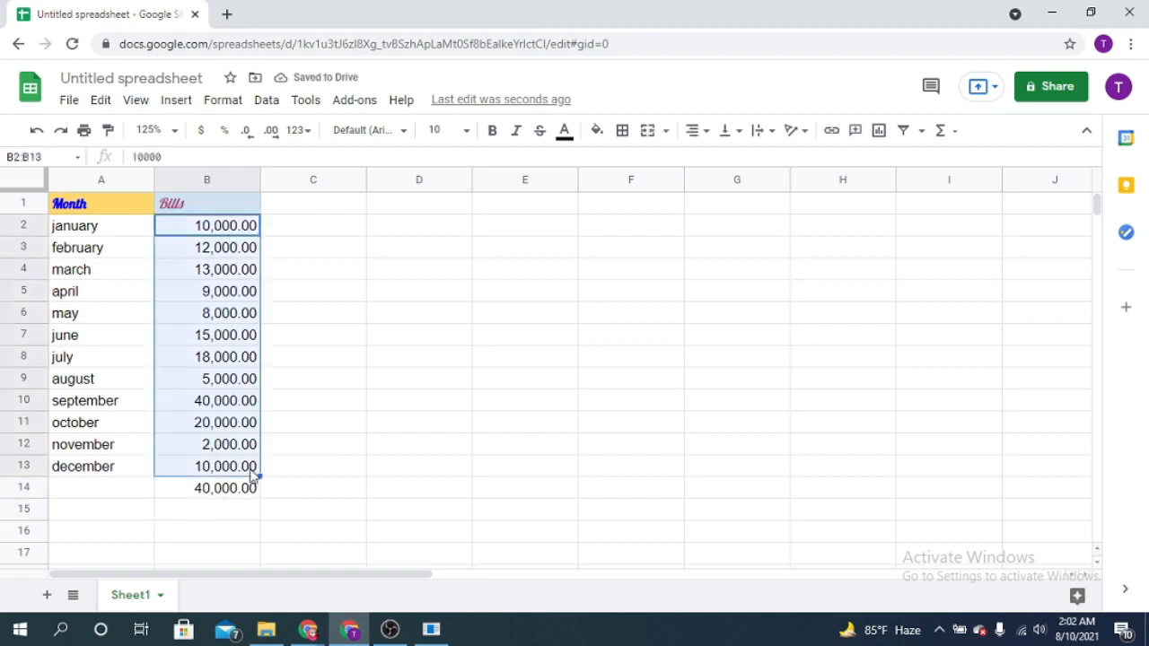
pyautogui.click(953, 133)
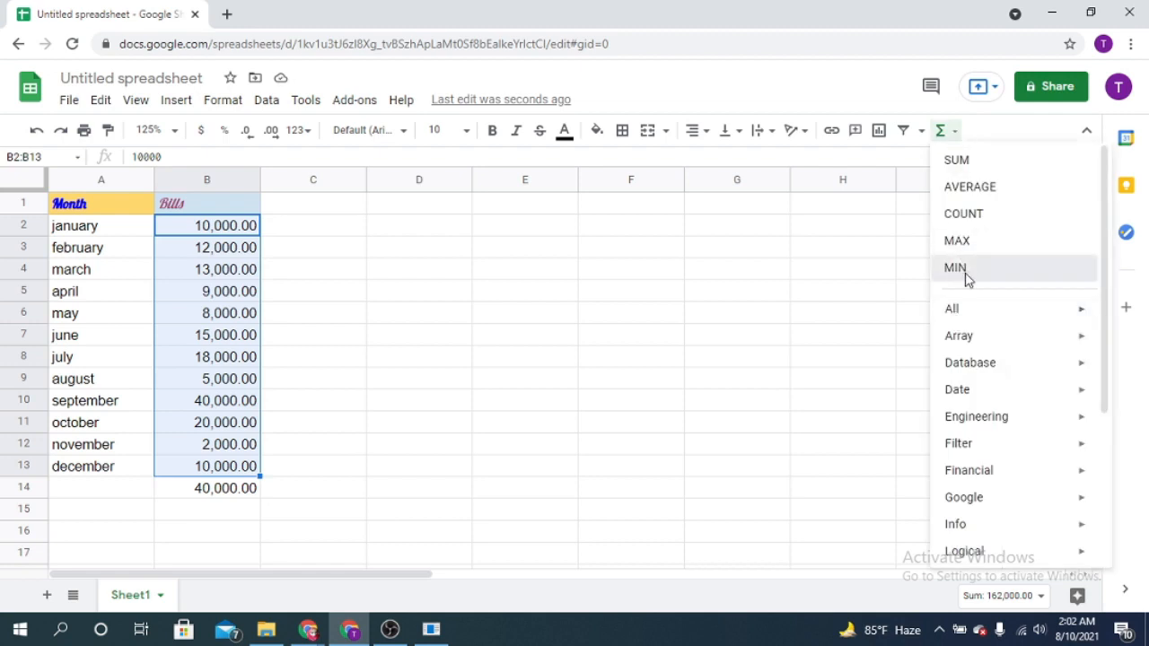
pyautogui.click(964, 274)
pyautogui.press('Return')
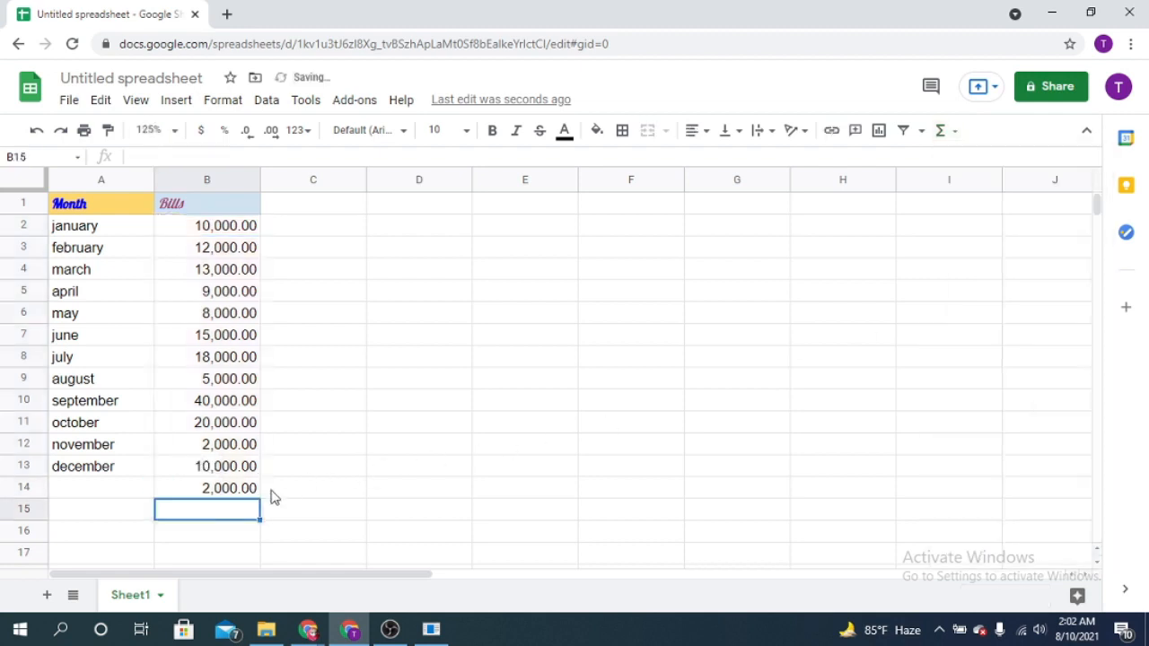
pyautogui.click(201, 491)
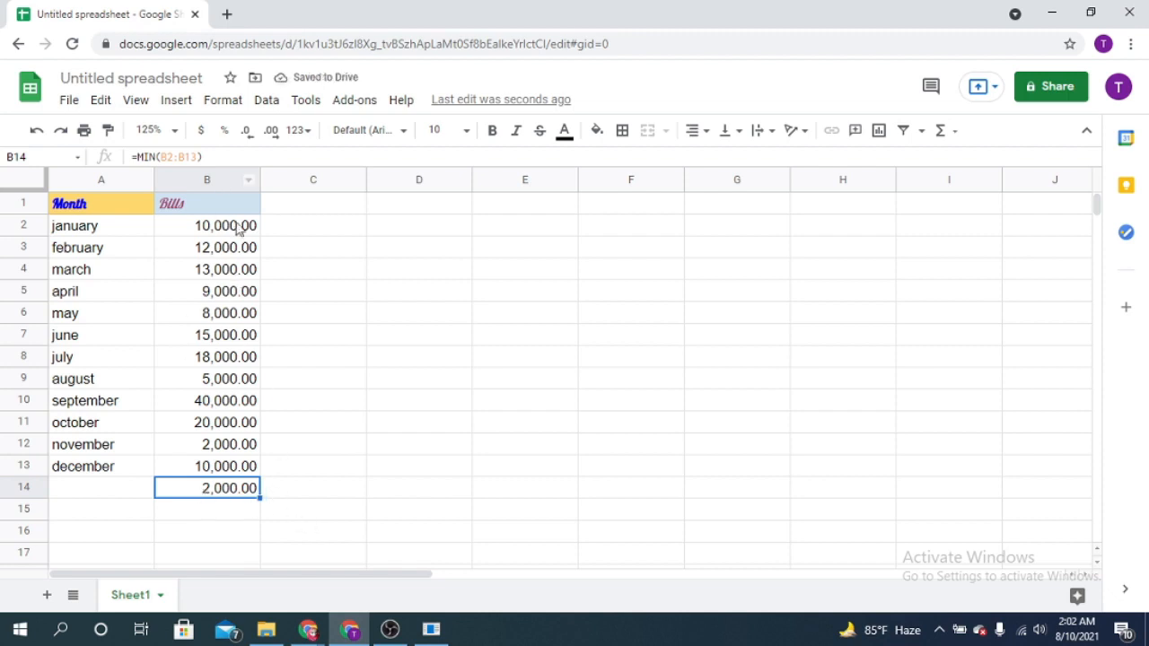
pyautogui.click(239, 232)
pyautogui.click(236, 490)
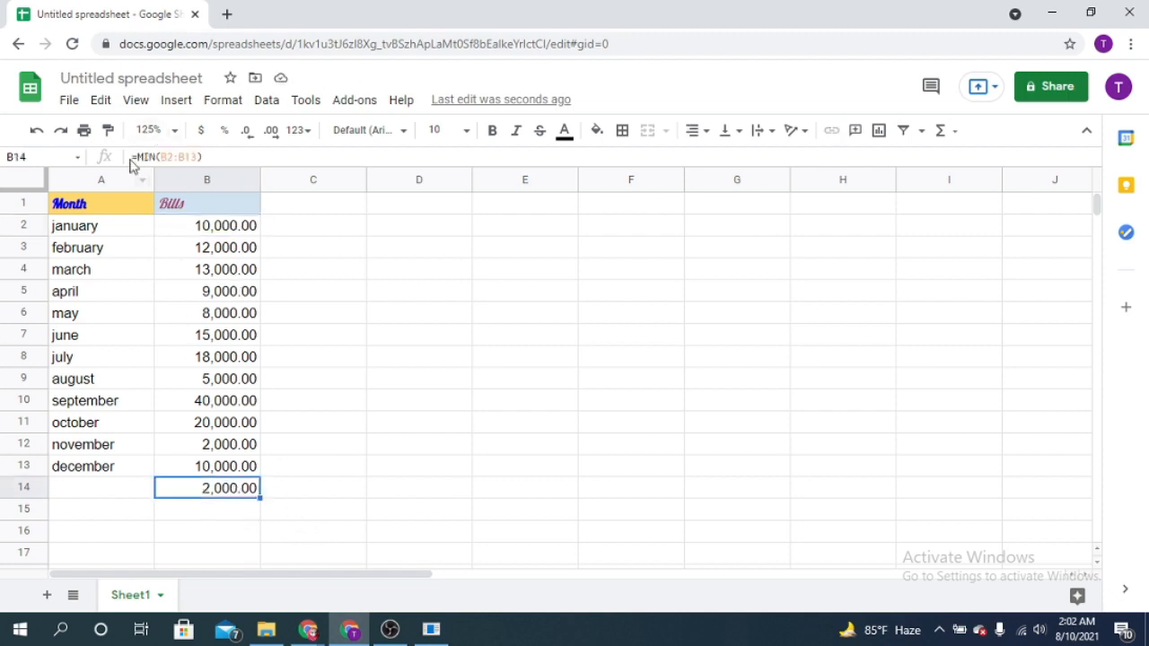
pyautogui.click(959, 134)
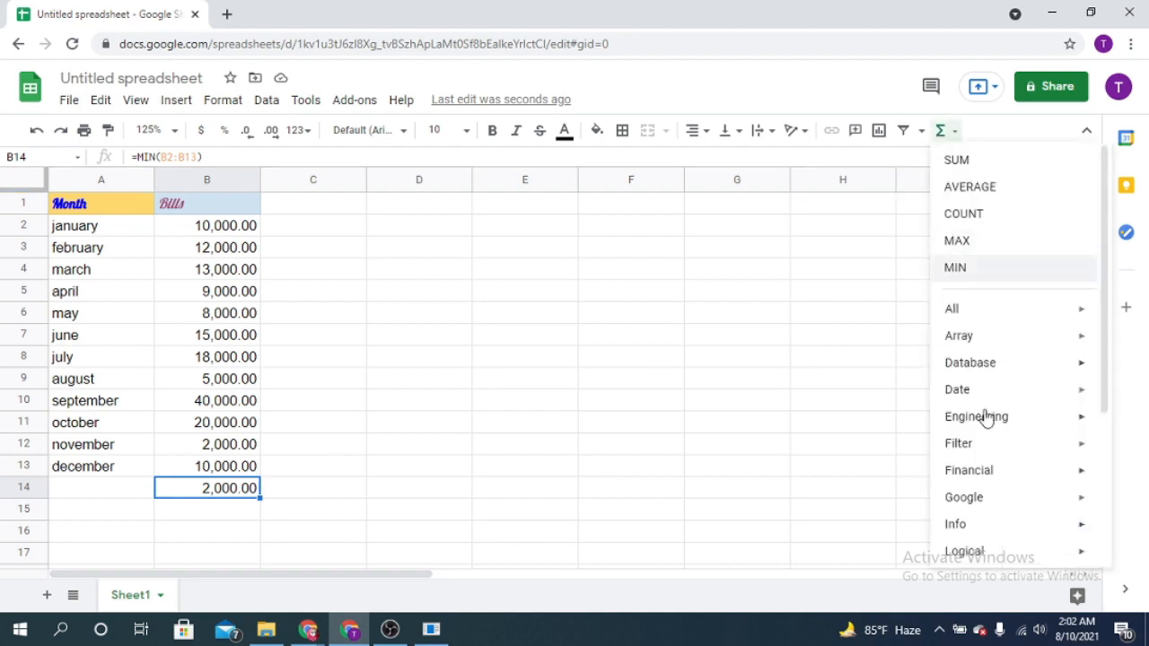
pyautogui.scroll(-3, 979, 489)
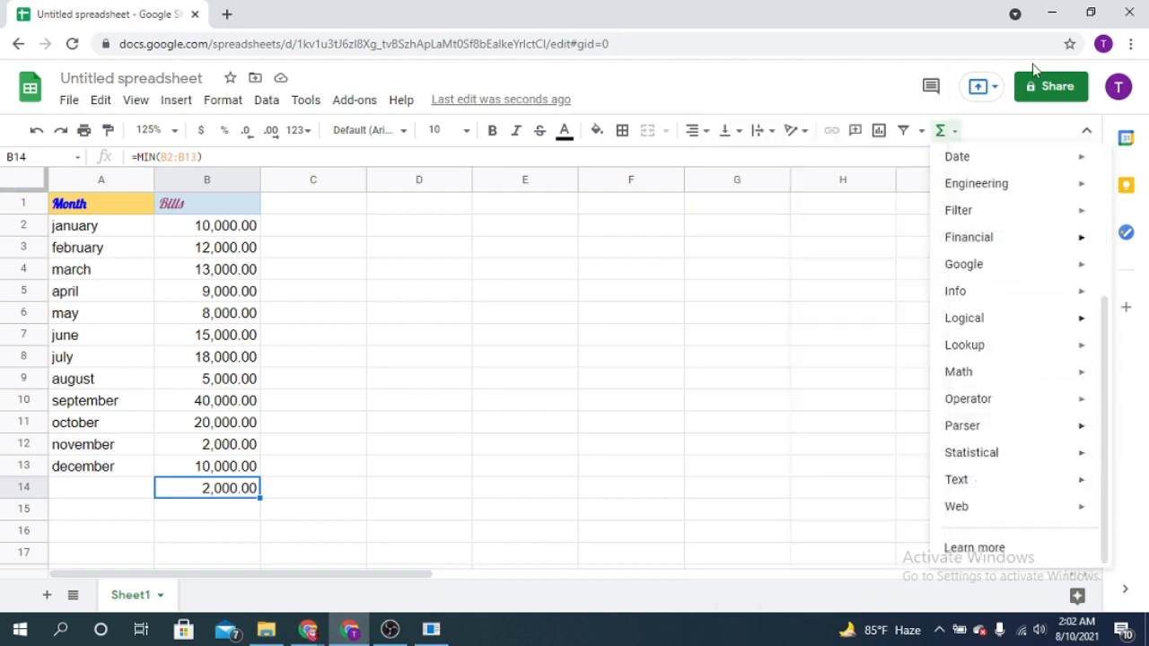
pyautogui.scroll(3, 1022, 462)
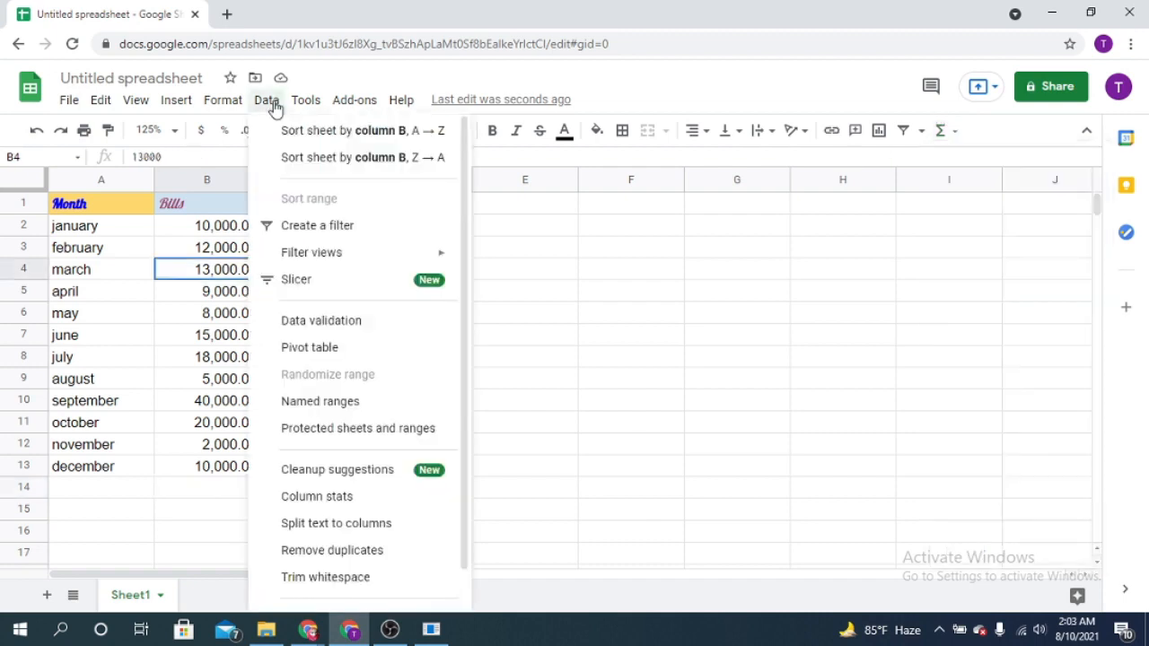
pyautogui.click(604, 205)
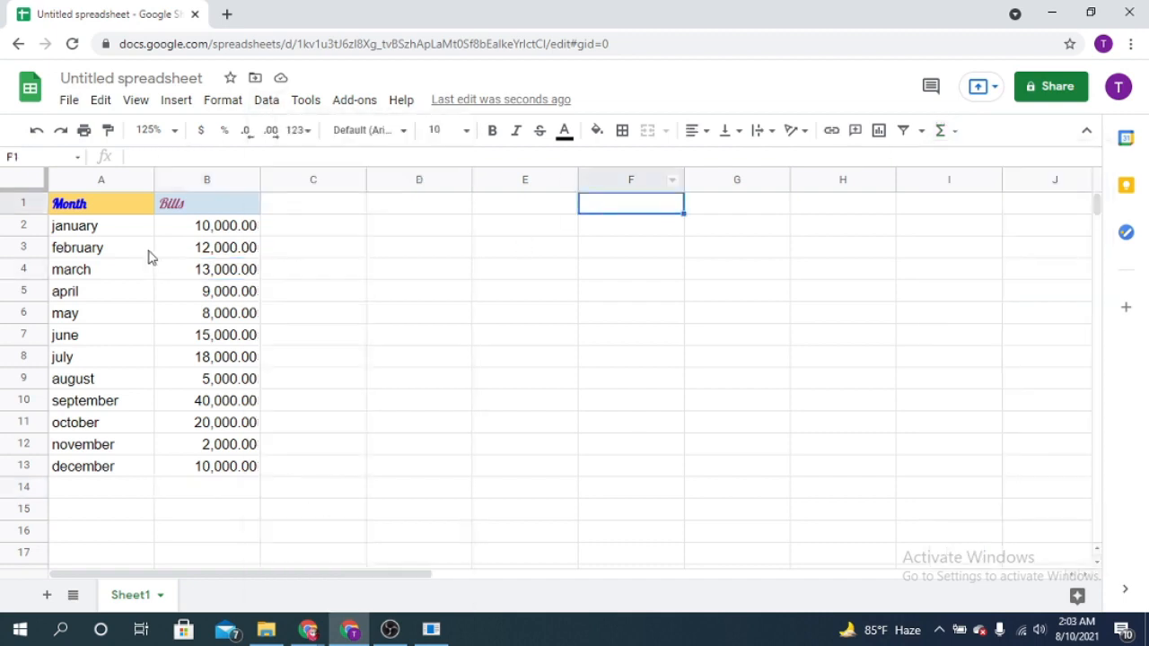
# Step: Try sorting the whole sheet by column B in A → Z order with B2:B13 selected, and undo the sort
pyautogui.click(218, 231)
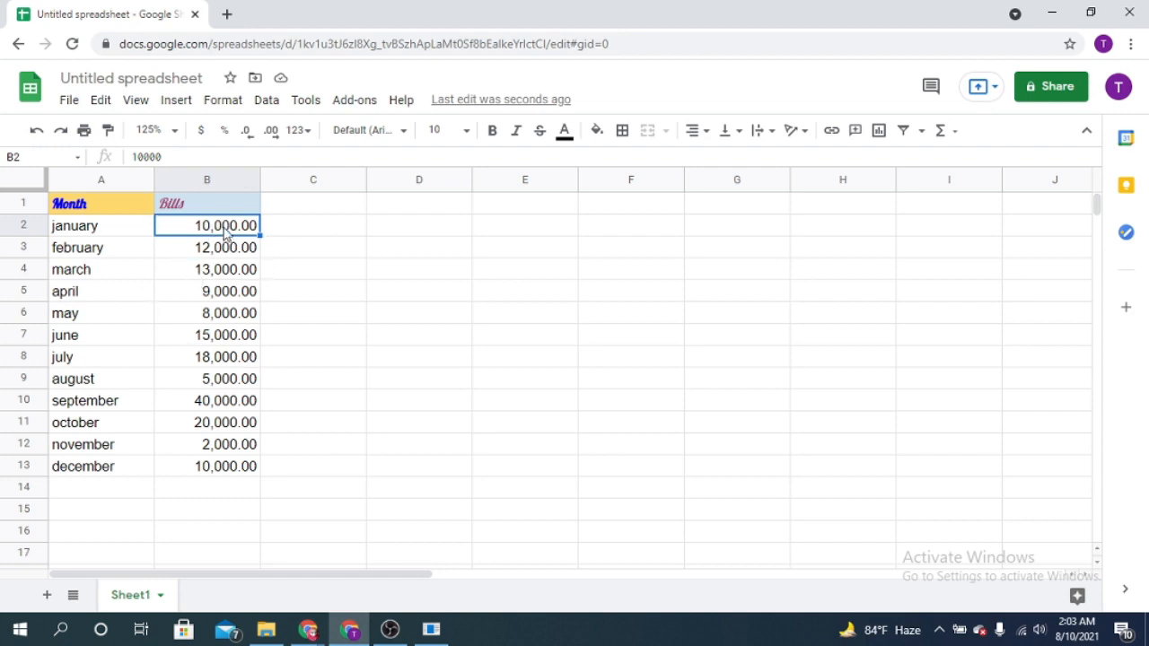
pyautogui.keyDown('shift'); pyautogui.click(246, 471); pyautogui.keyUp('shift')
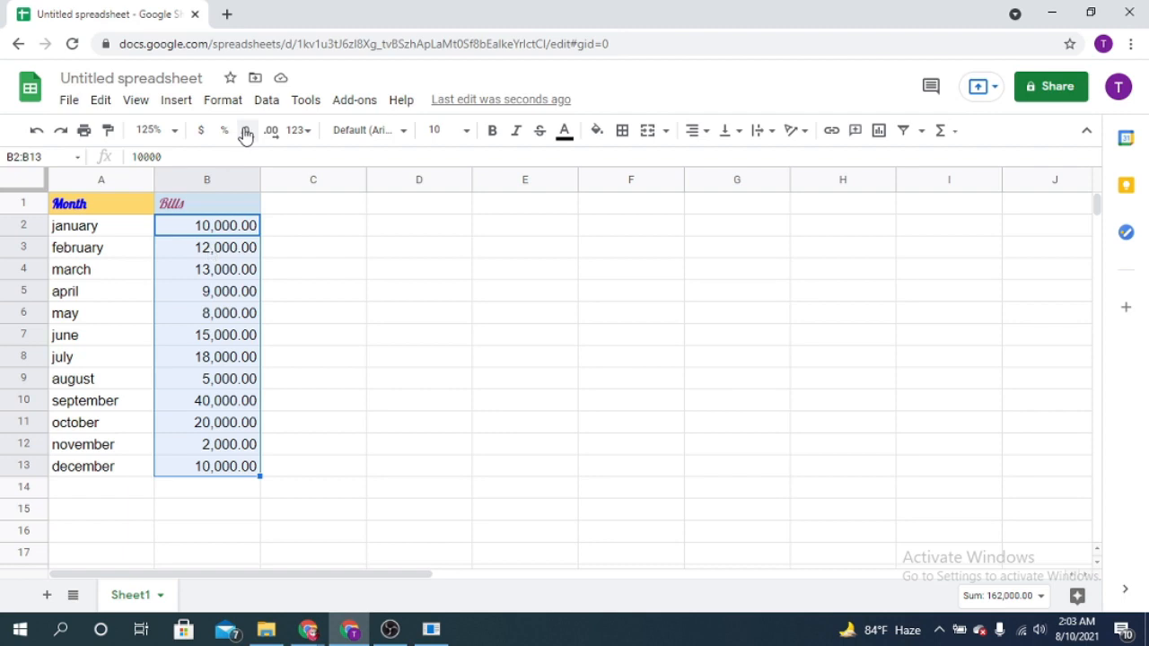
pyautogui.click(266, 103)
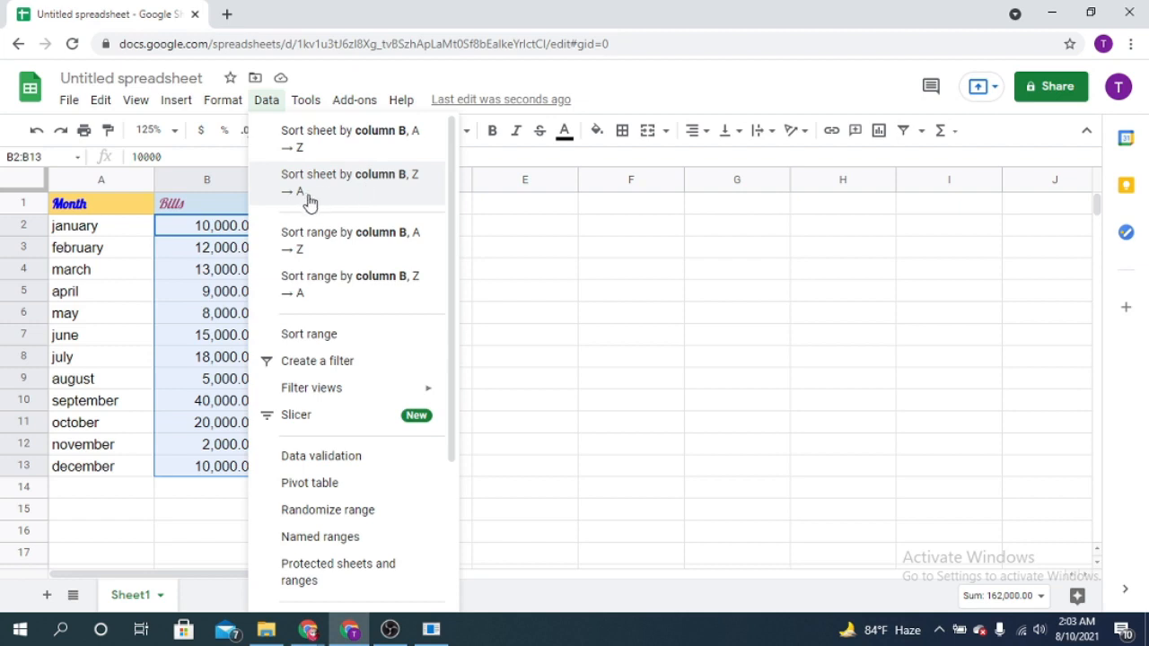
pyautogui.click(342, 144)
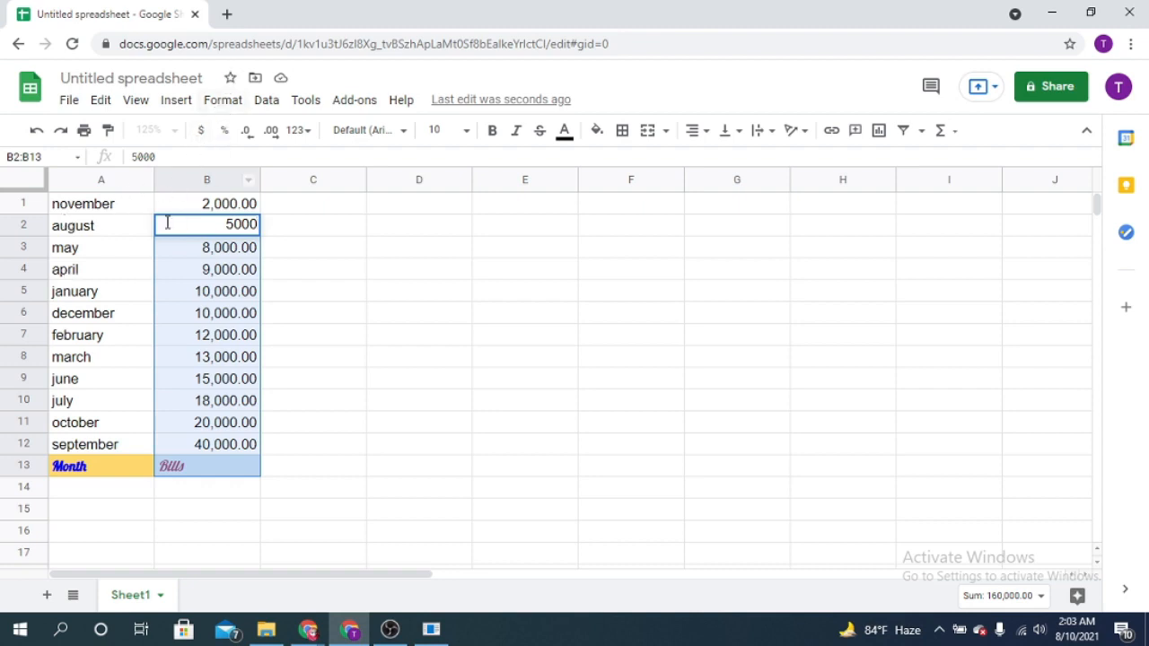
pyautogui.click(111, 232)
pyautogui.click(224, 226)
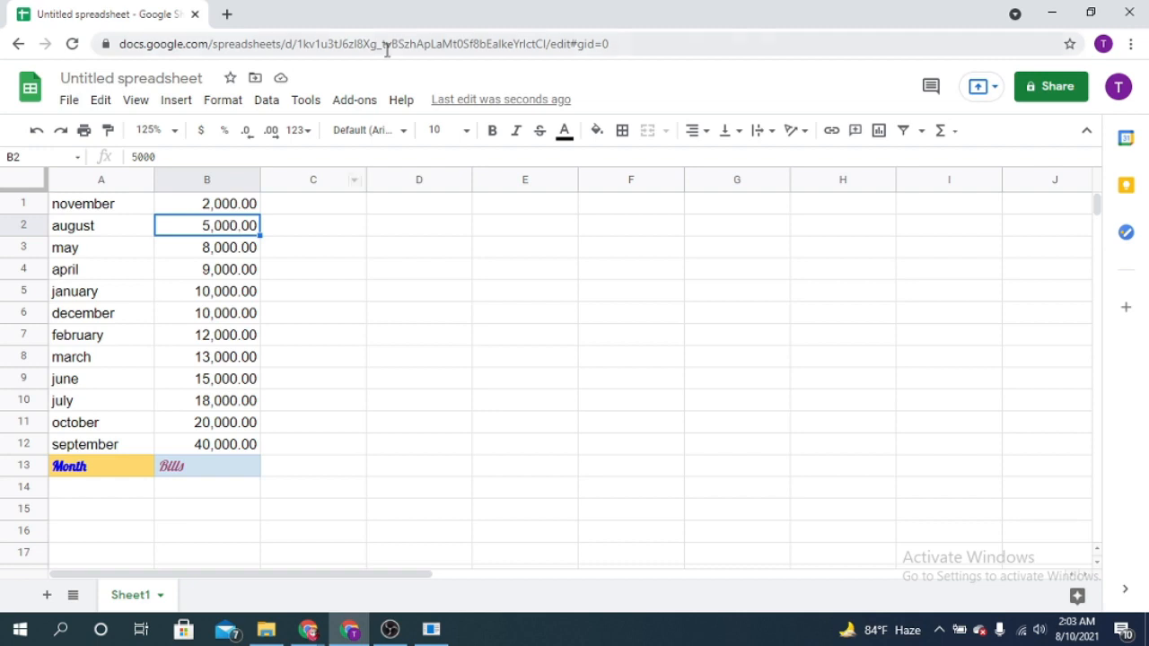
pyautogui.hotkey('ctrl', 'z')
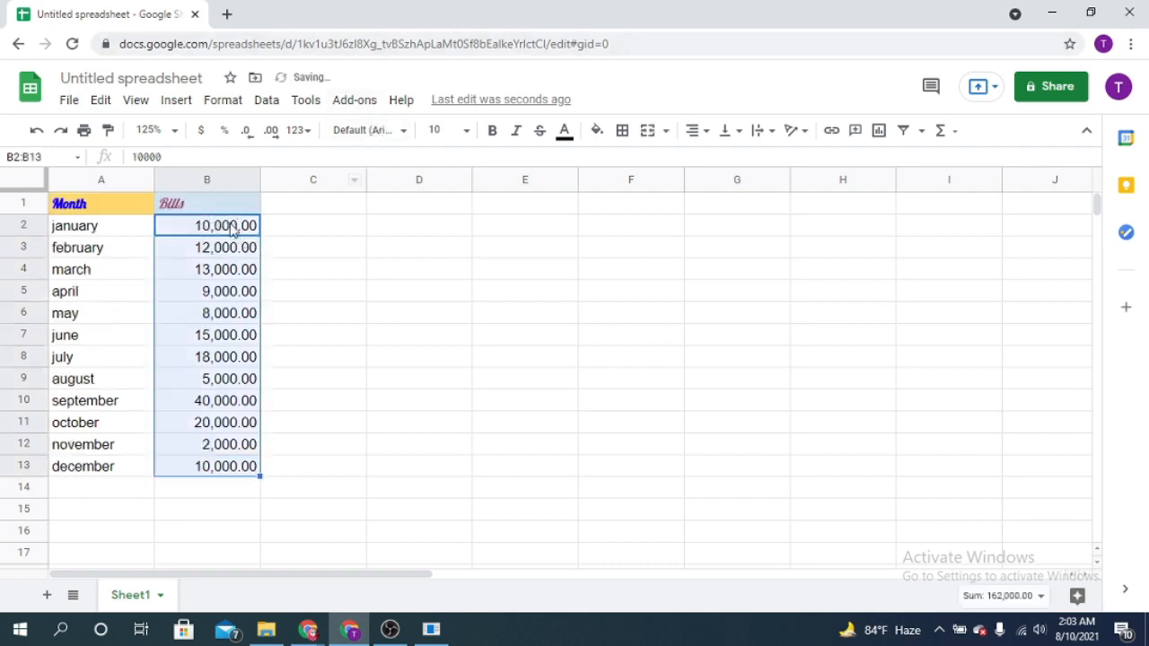
pyautogui.click(341, 231)
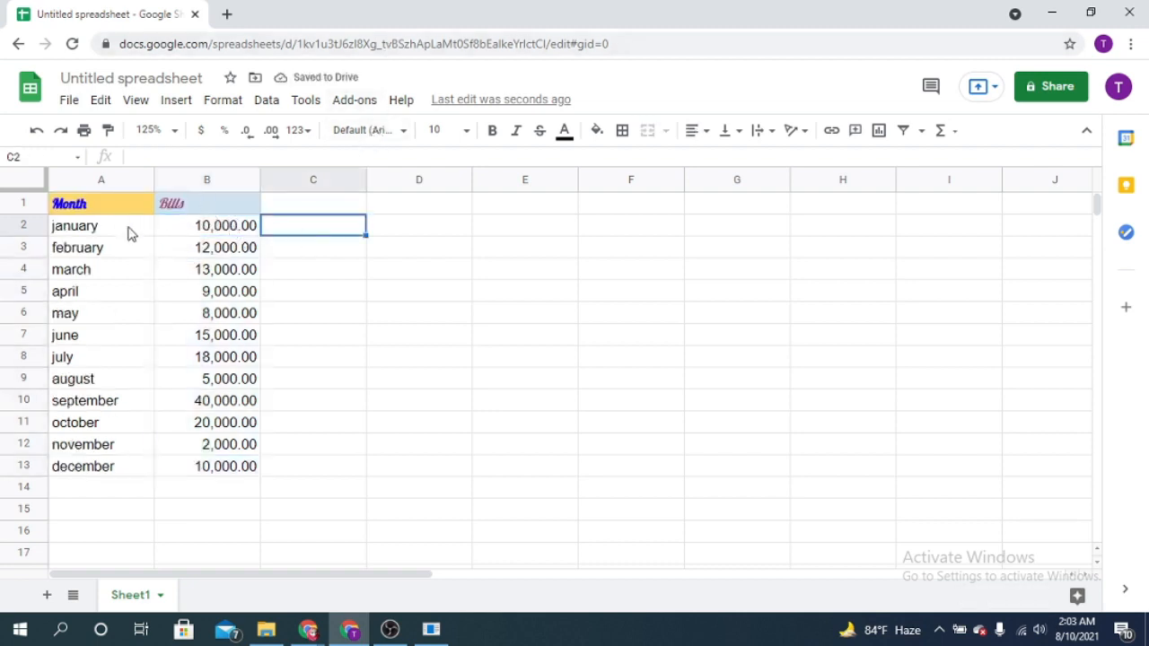
# Step: Repeat the A → Z sheet sort by column B to see how the header row moves, and undo it again
pyautogui.click(249, 227)
pyautogui.keyDown('shift'); pyautogui.click(235, 468); pyautogui.keyUp('shift')
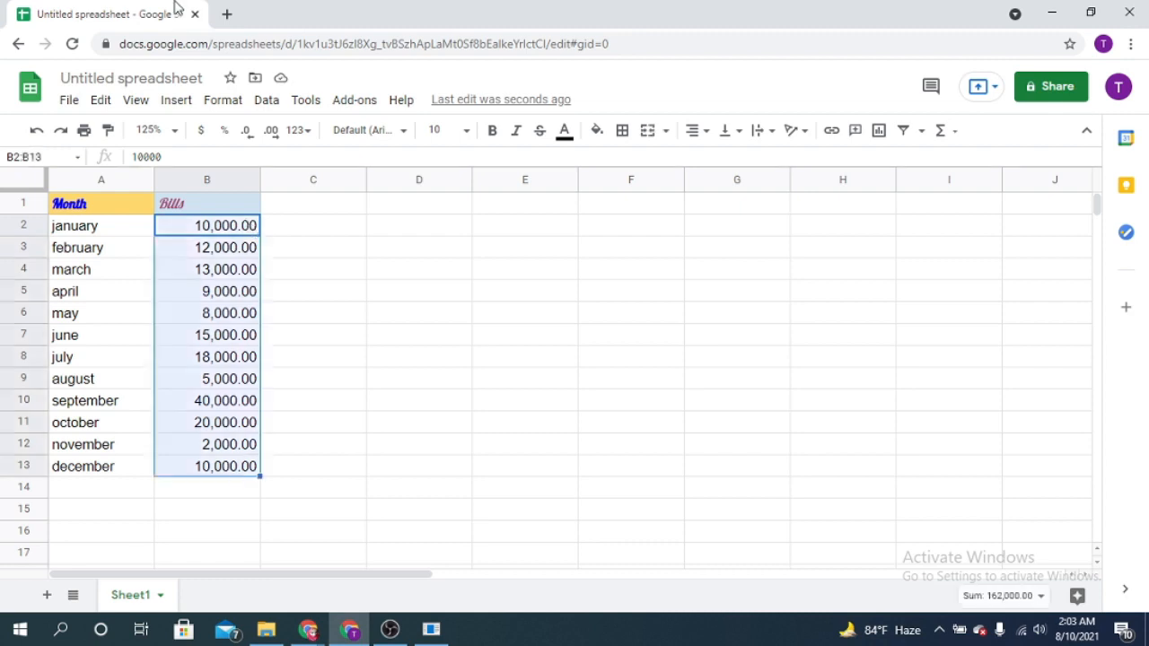
pyautogui.click(267, 99)
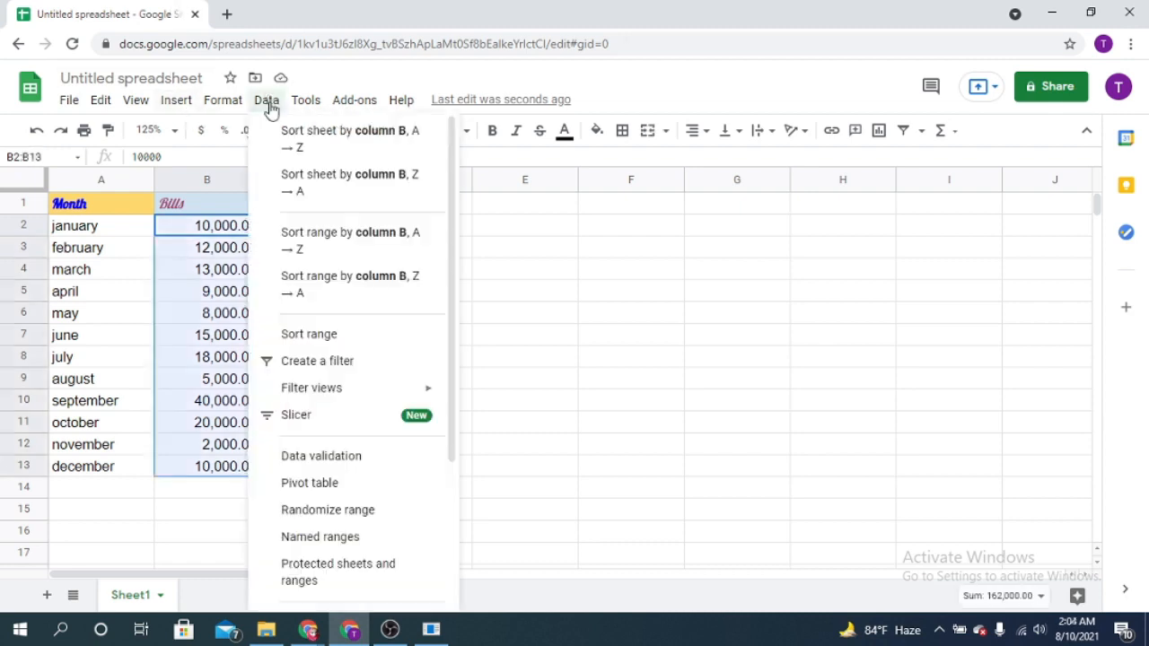
pyautogui.click(370, 142)
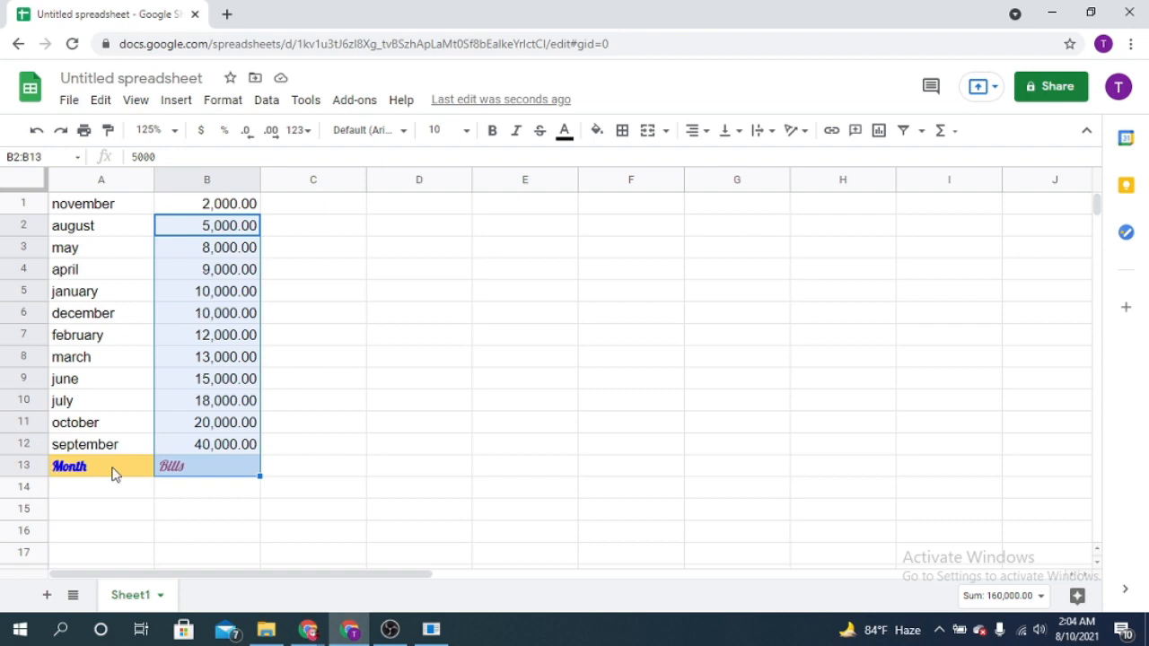
pyautogui.click(37, 133)
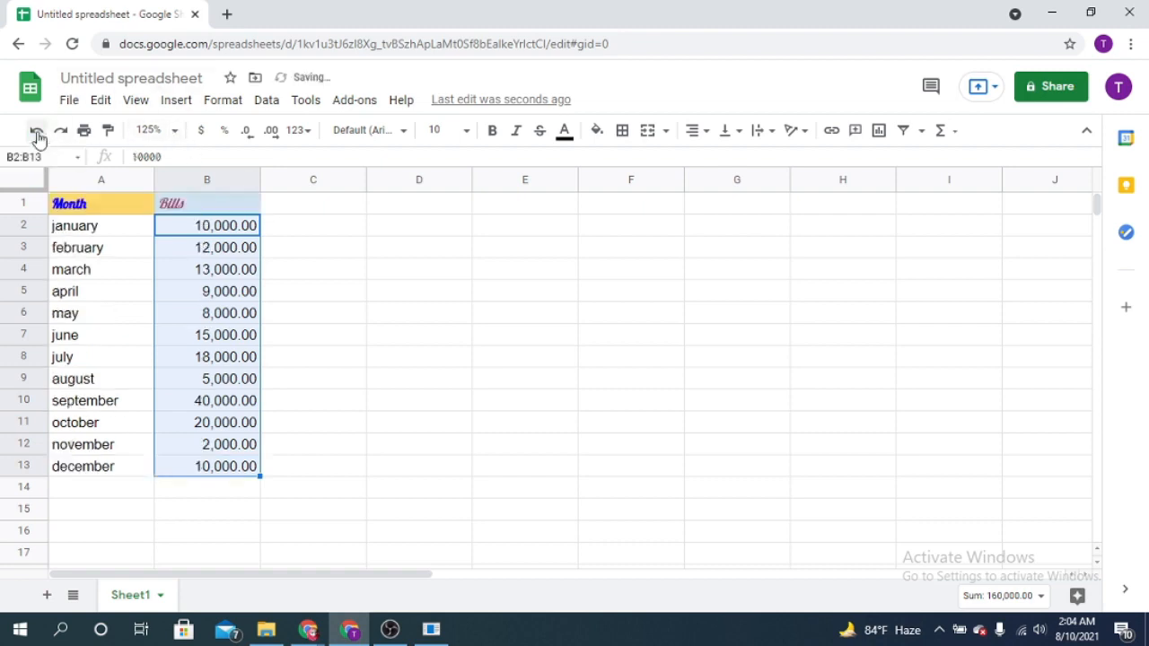
pyautogui.click(318, 277)
# Step: Sort only the range B2:B13 by column B in A → Z order, without a header row
pyautogui.click(217, 230)
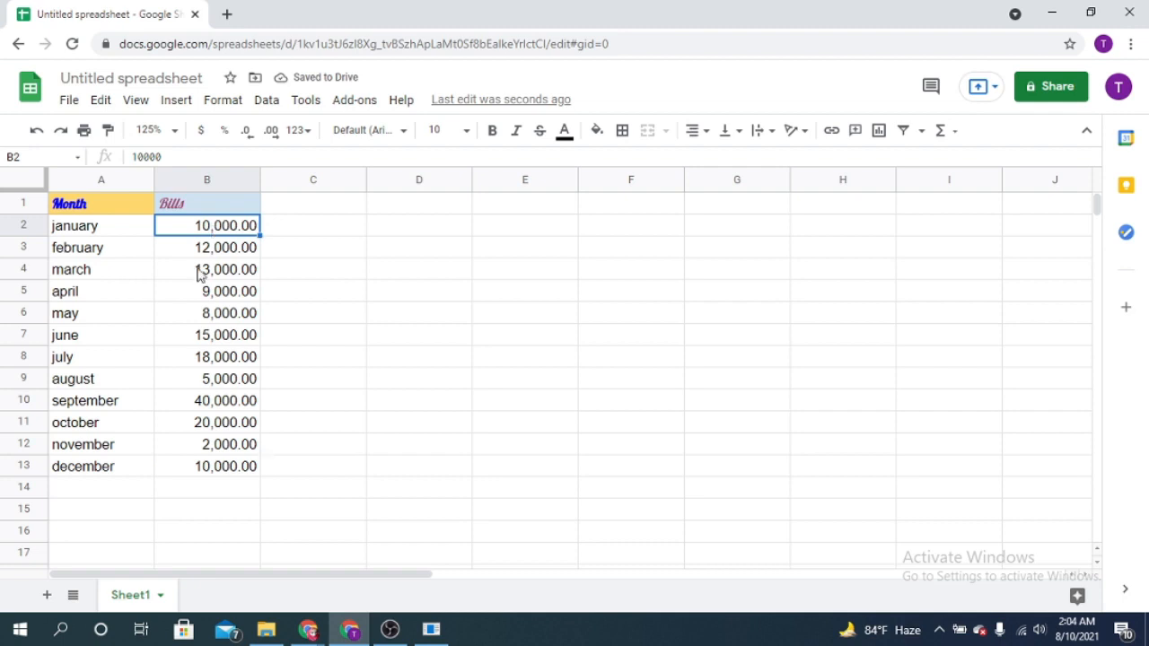
pyautogui.keyDown('shift'); pyautogui.click(225, 467); pyautogui.keyUp('shift')
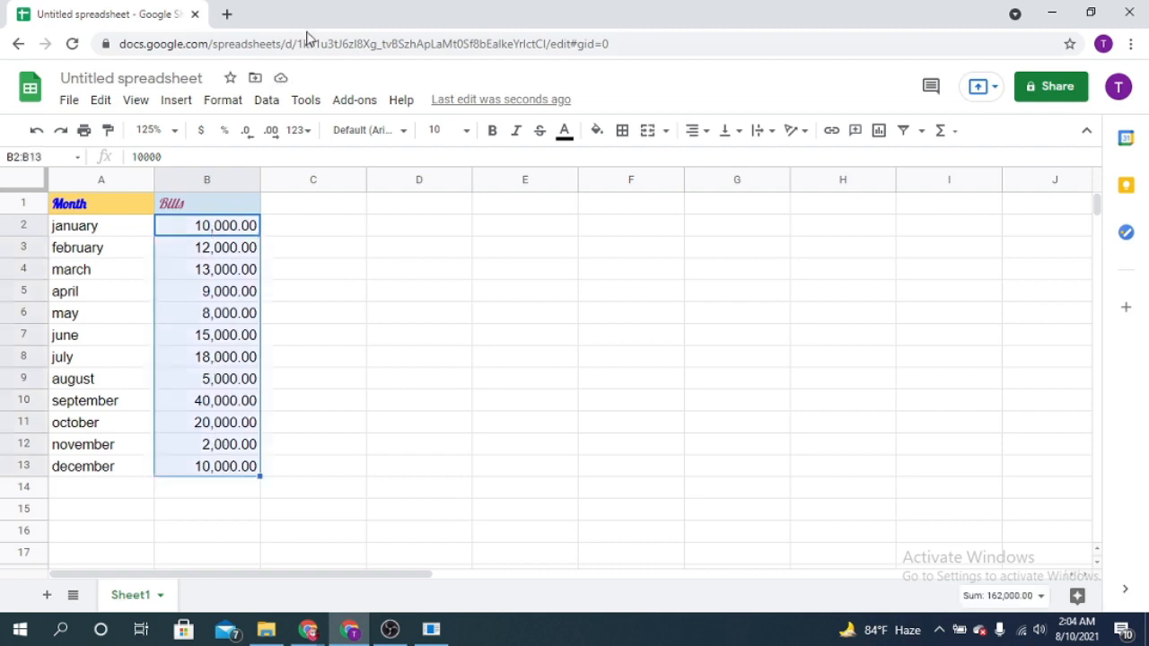
pyautogui.click(268, 101)
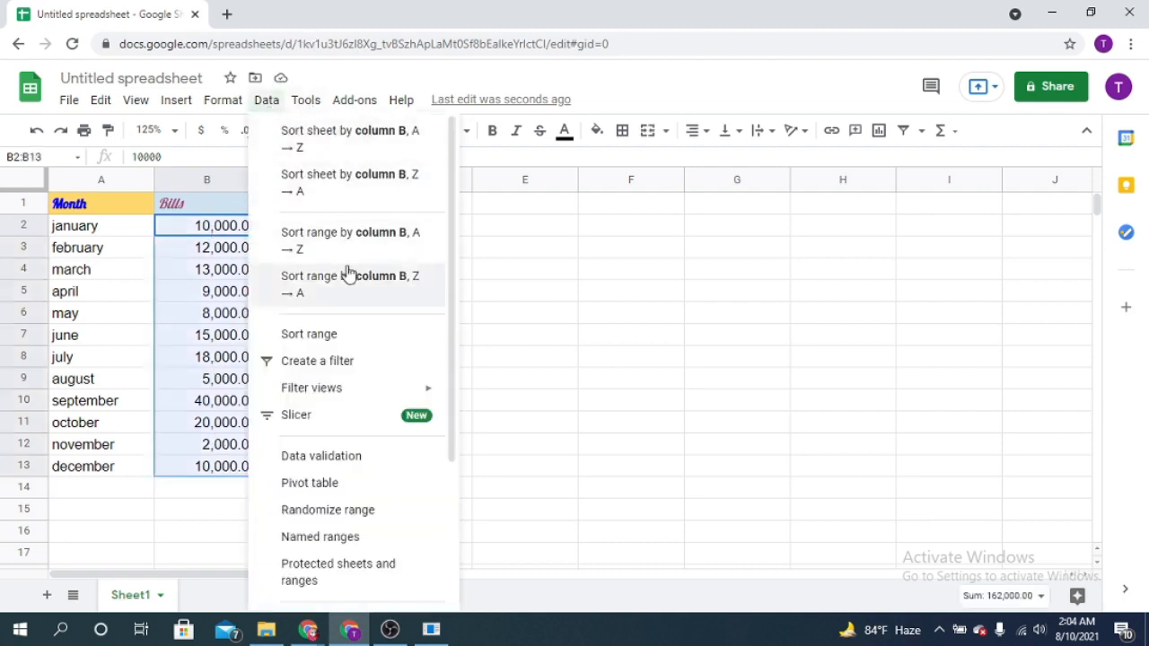
pyautogui.scroll(-1, 355, 270)
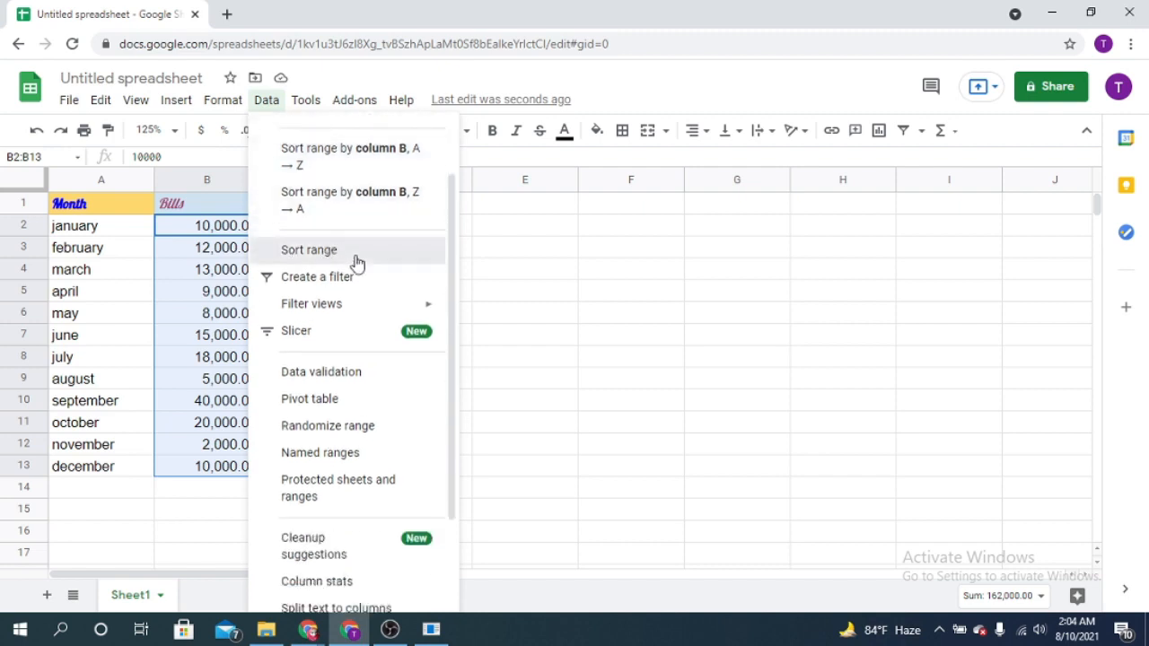
pyautogui.click(356, 261)
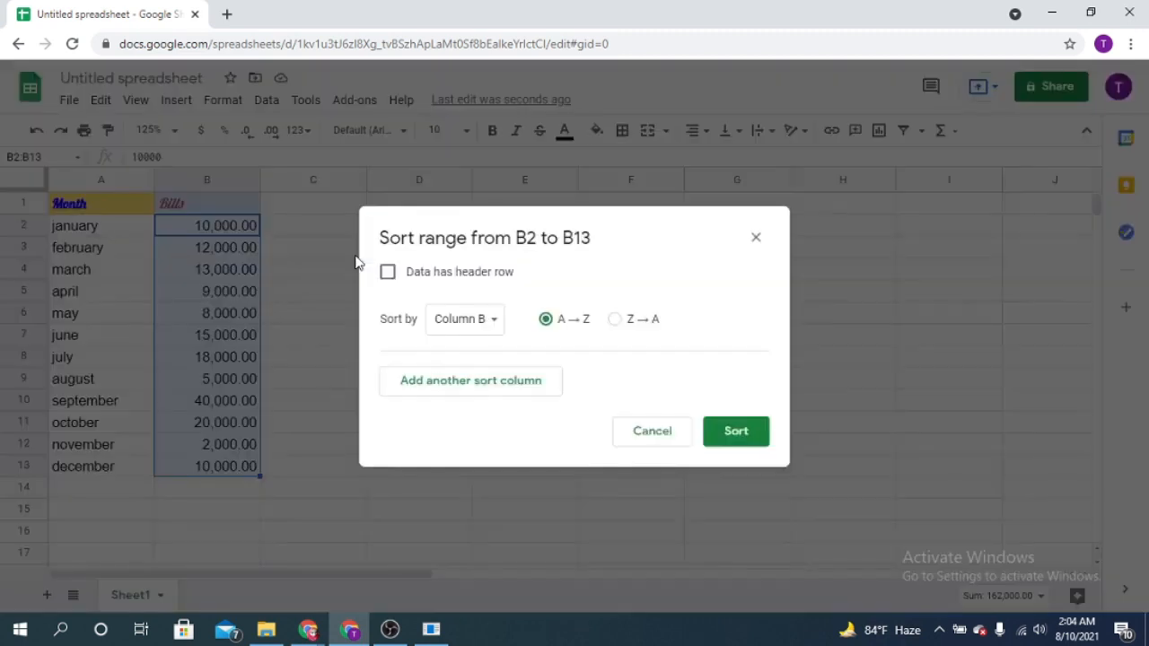
pyautogui.click(499, 325)
pyautogui.click(499, 325)
pyautogui.click(501, 326)
pyautogui.click(500, 325)
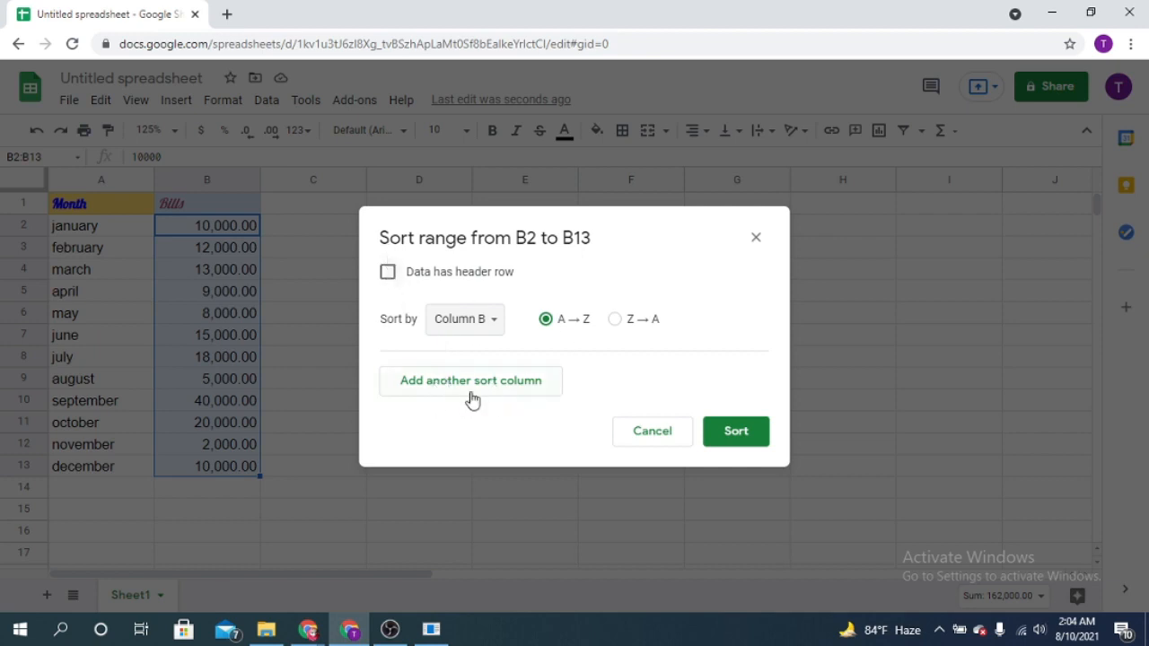
pyautogui.click(734, 434)
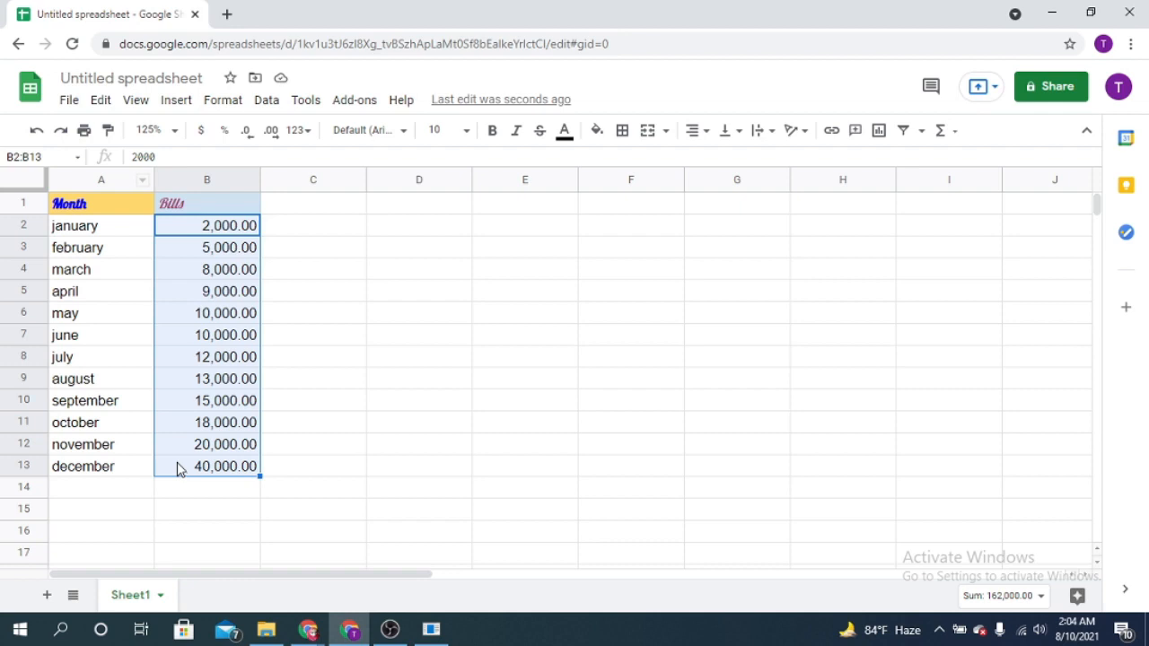
# Step: Sort the range B2:B13 by column B in Z → A order, and undo both range sorts
pyautogui.click(267, 99)
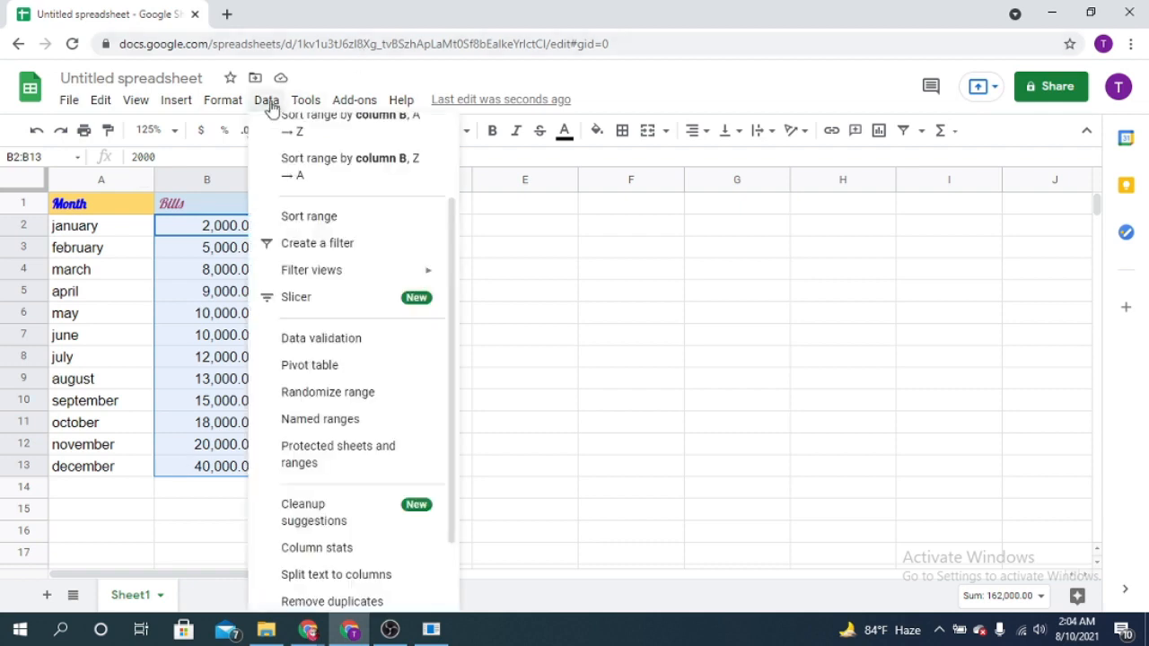
pyautogui.click(333, 183)
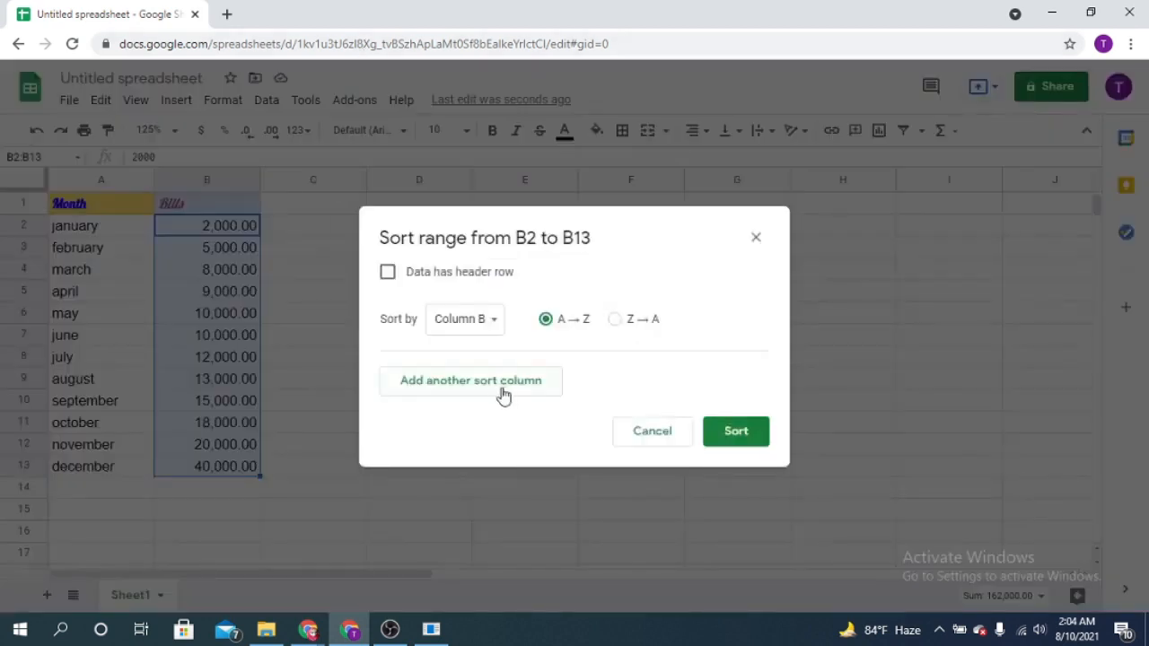
pyautogui.click(616, 323)
pyautogui.click(733, 433)
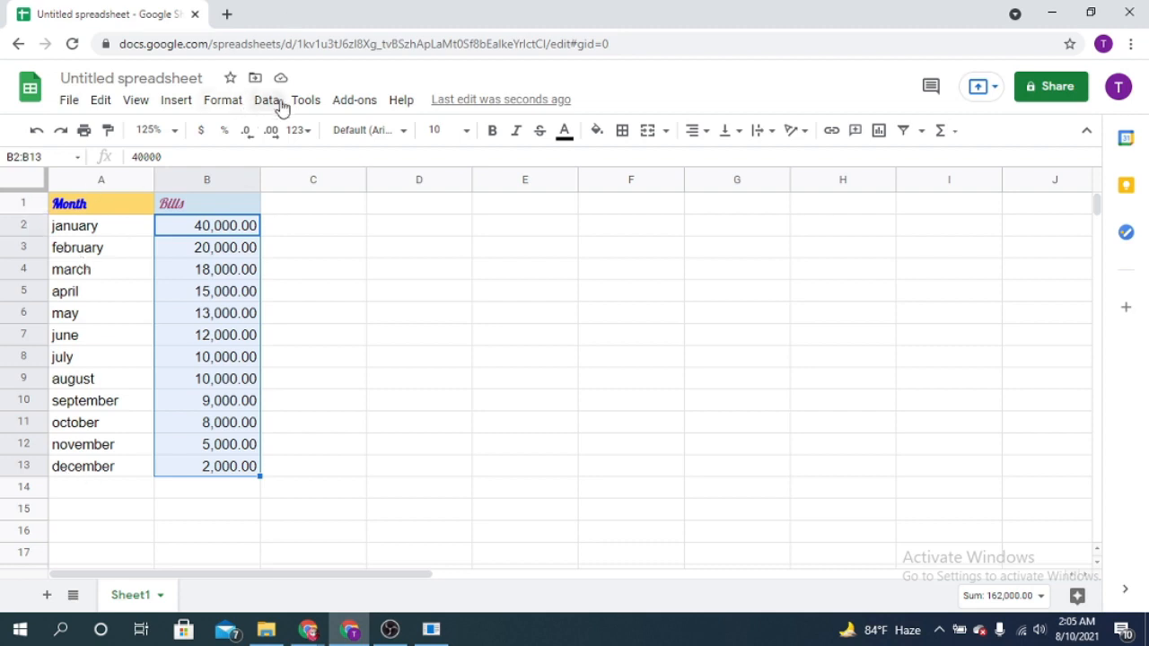
pyautogui.click(36, 131)
pyautogui.click(36, 131)
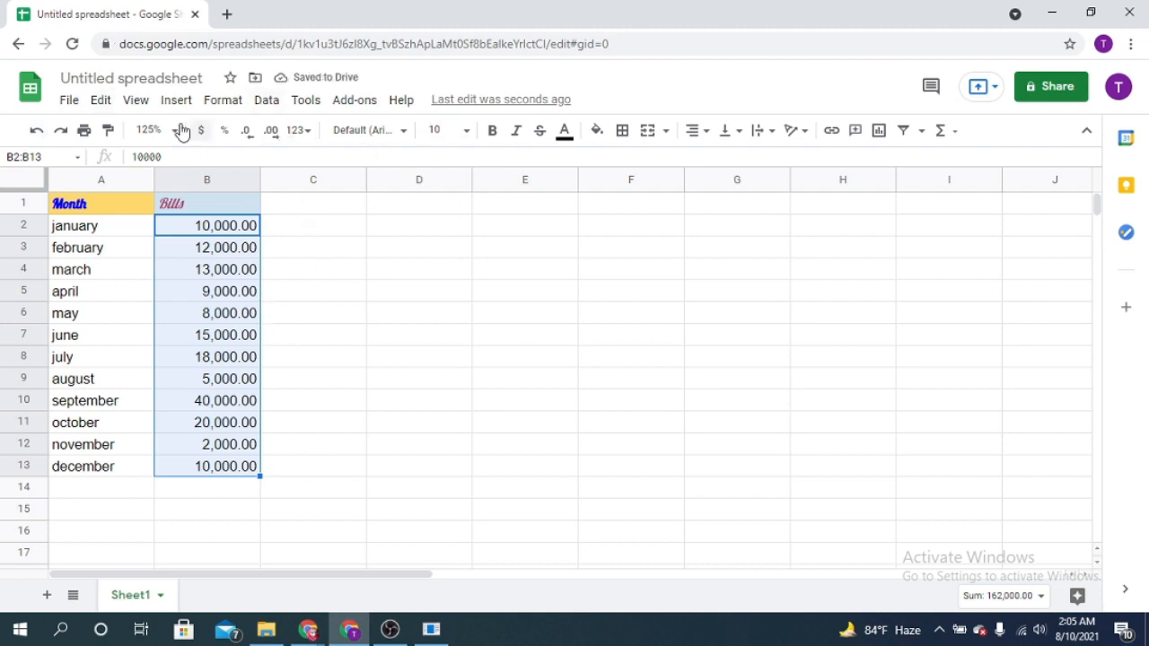
# Step: Rename the spreadsheet as "My 1st sheet"
pyautogui.click(75, 104)
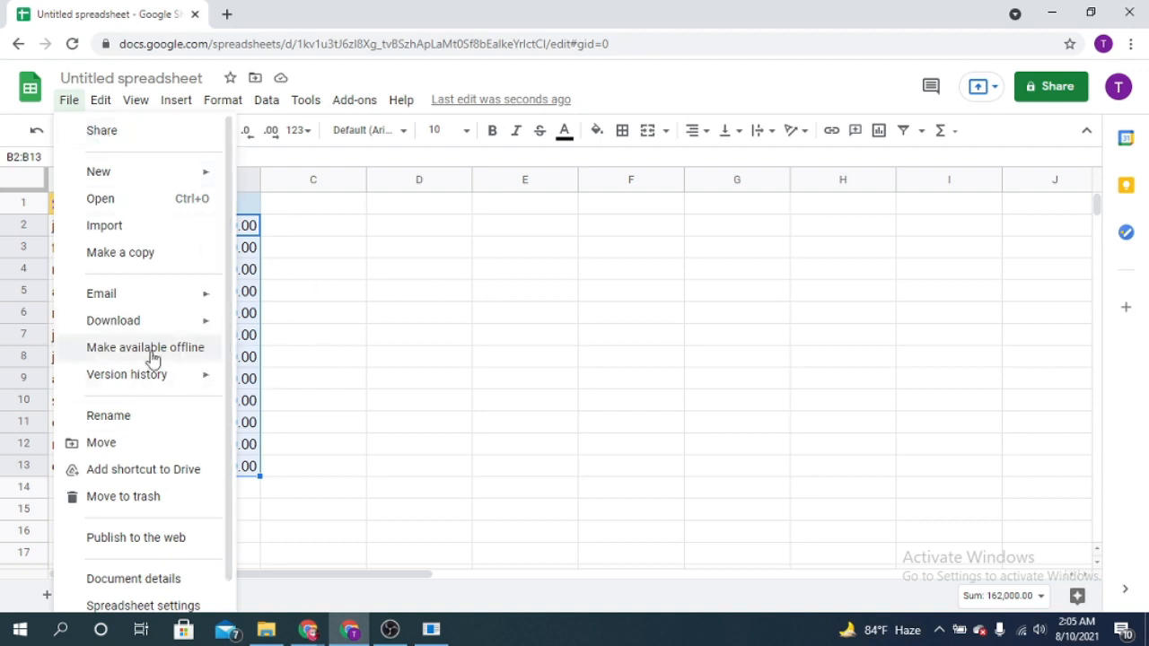
pyautogui.moveTo(160, 334)
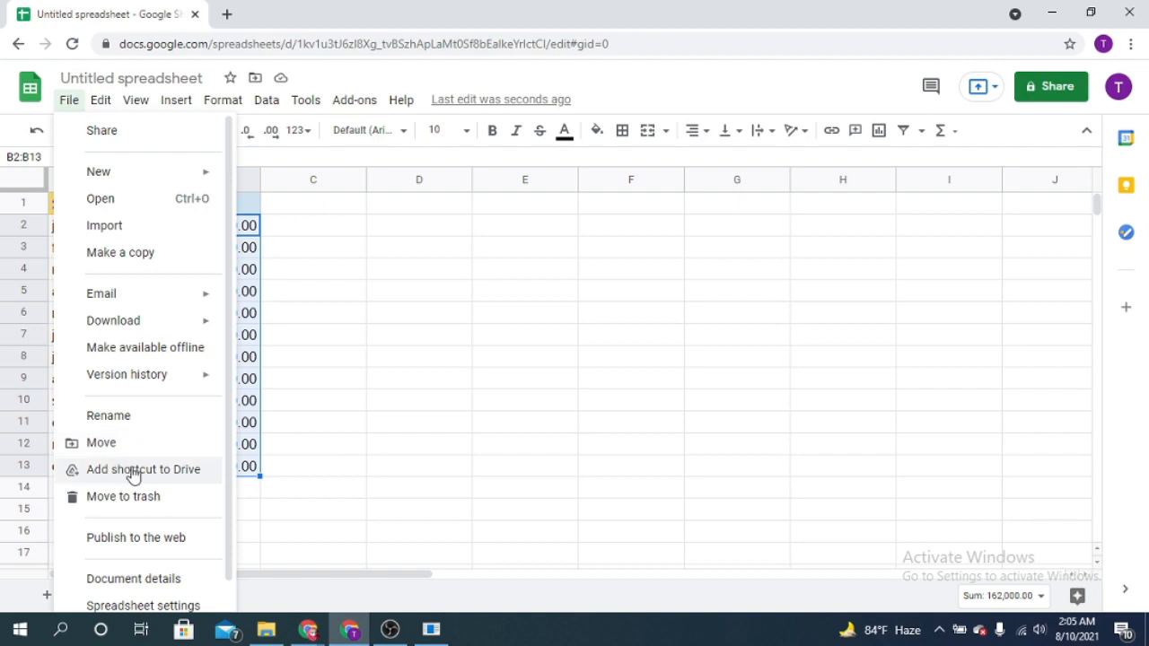
pyautogui.click(128, 415)
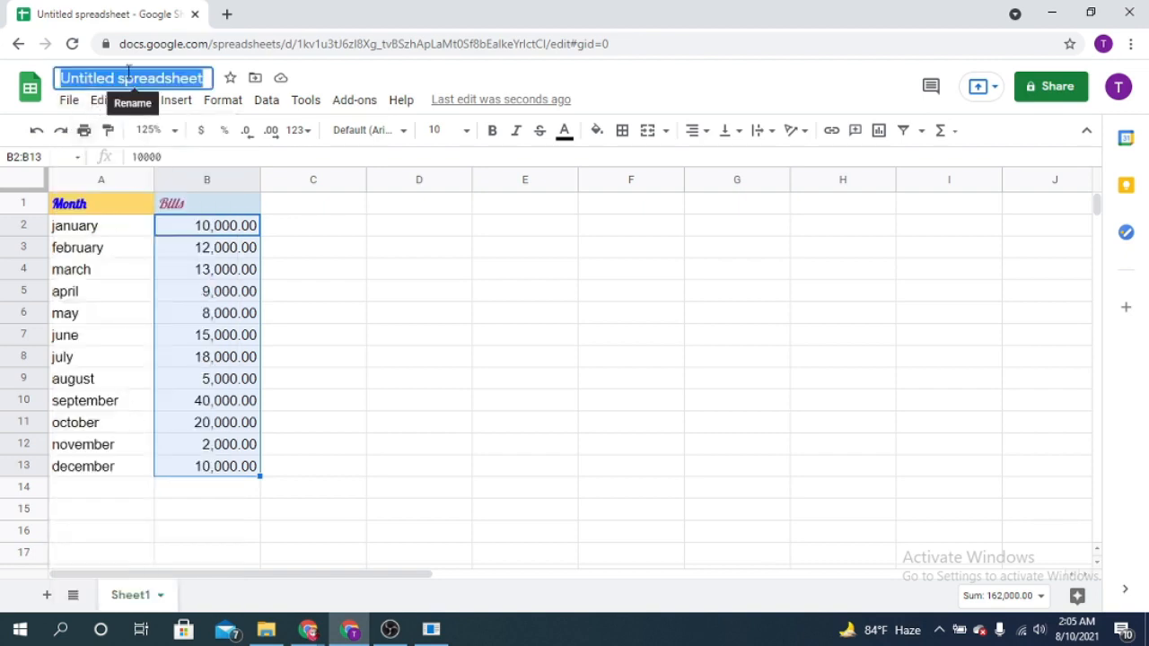
pyautogui.write('My')
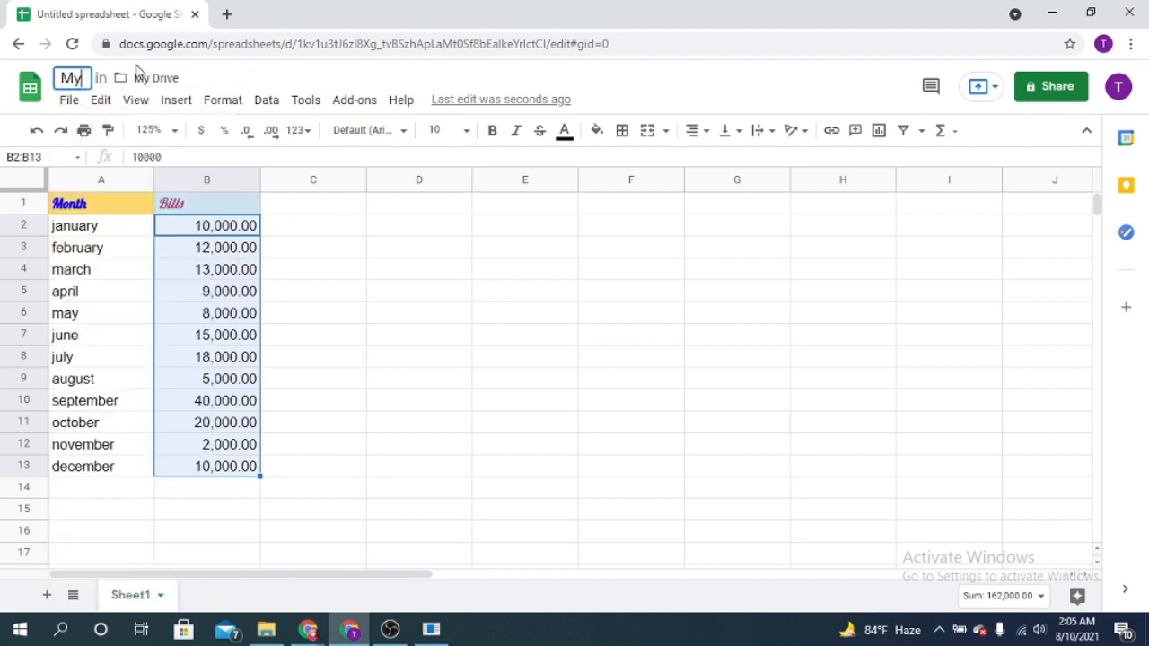
pyautogui.write(' 1s')
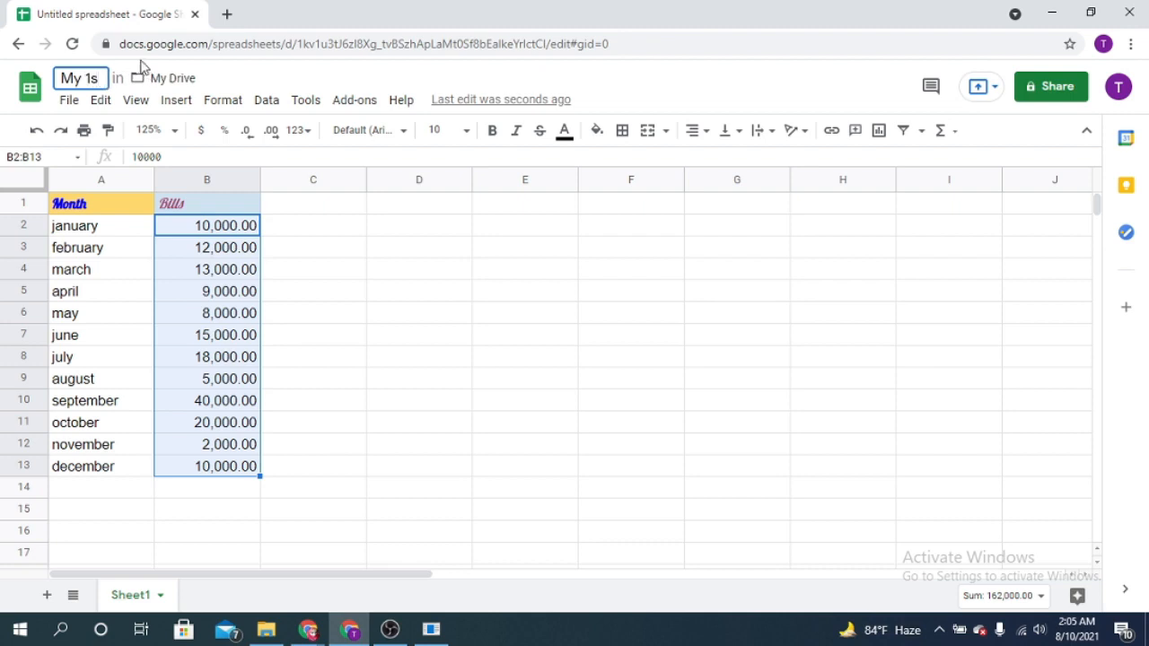
pyautogui.write('t d')
pyautogui.press('BackSpace')
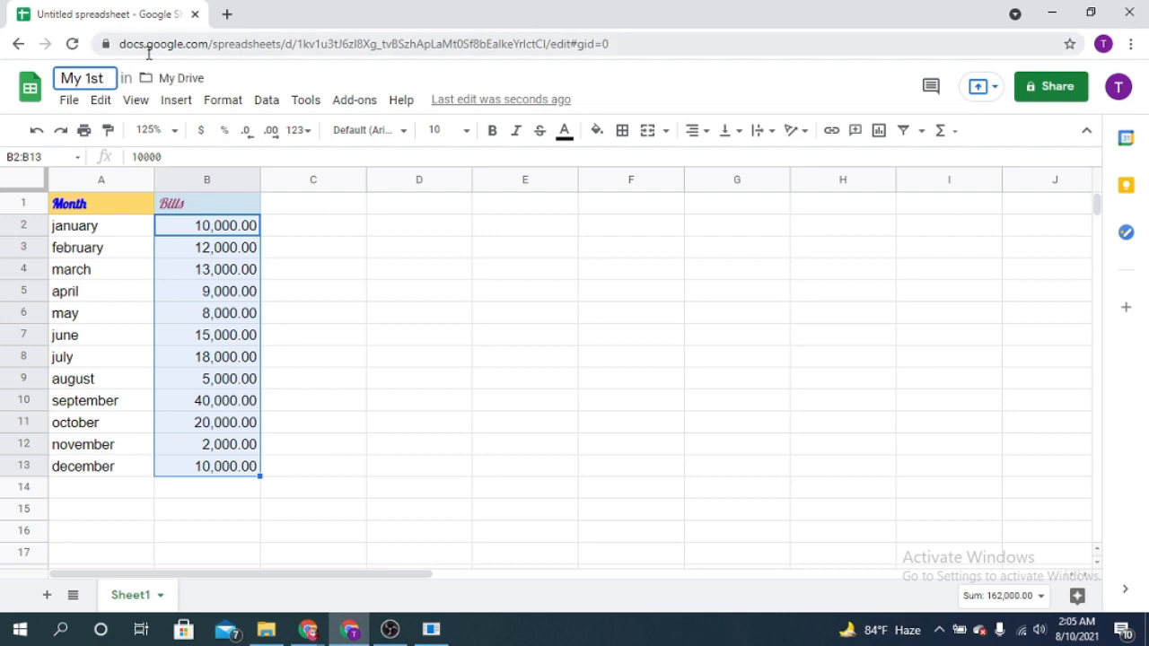
pyautogui.write('sheet')
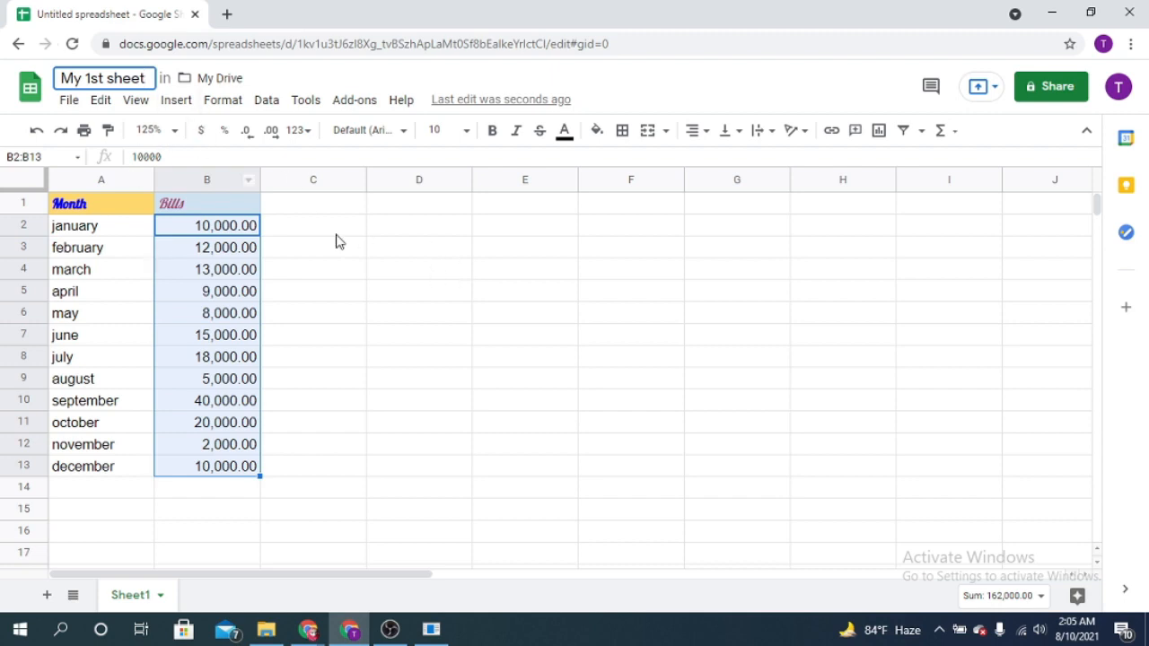
pyautogui.click(409, 208)
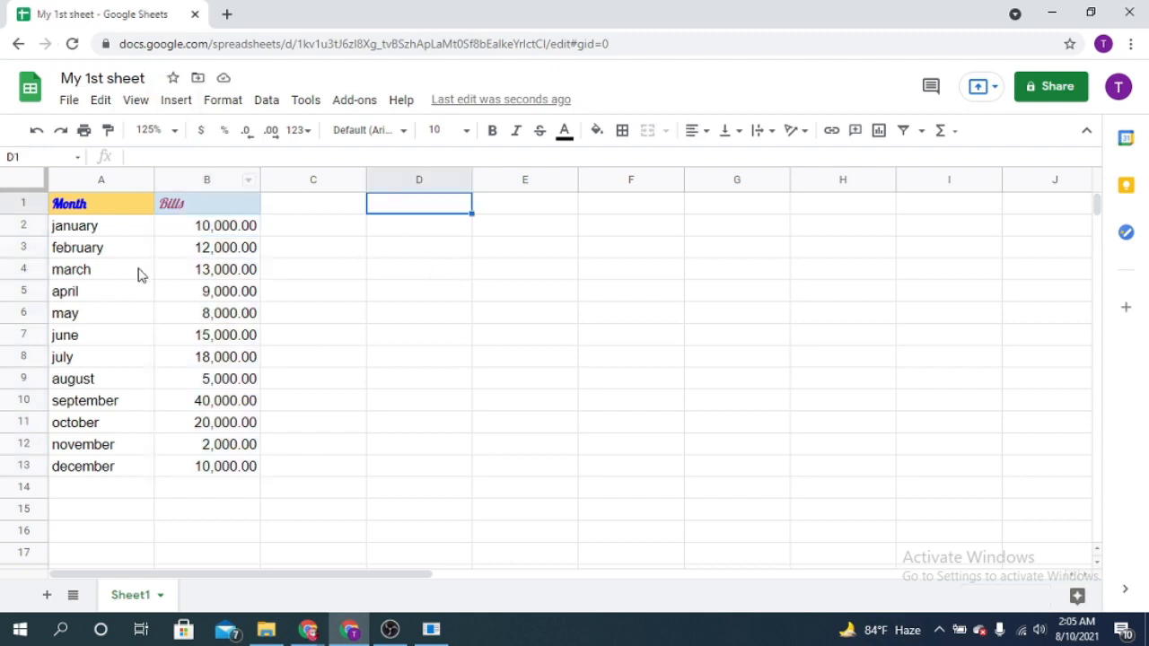
pyautogui.click(231, 256)
pyautogui.click(231, 233)
pyautogui.click(237, 255)
pyautogui.click(239, 297)
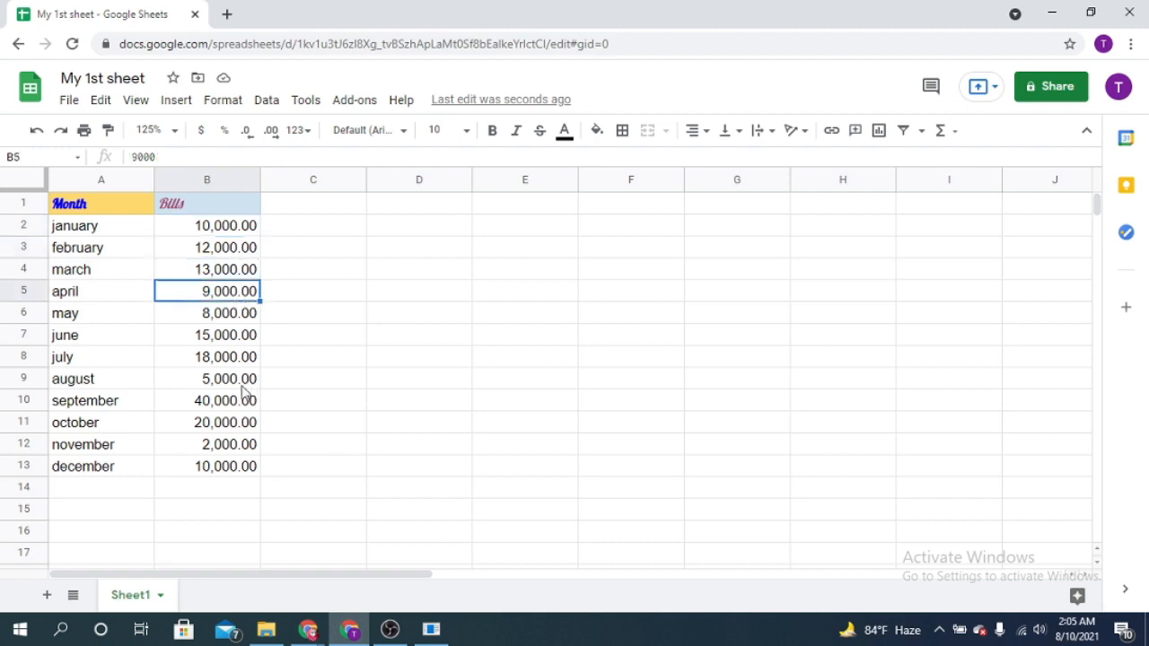
pyautogui.click(241, 385)
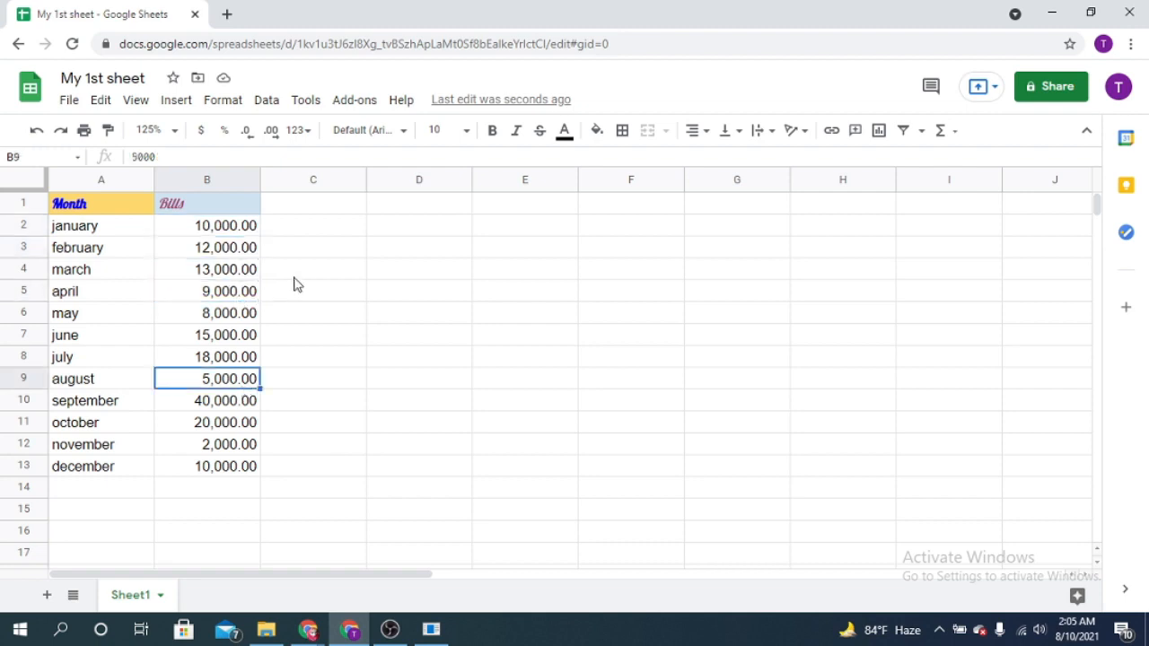